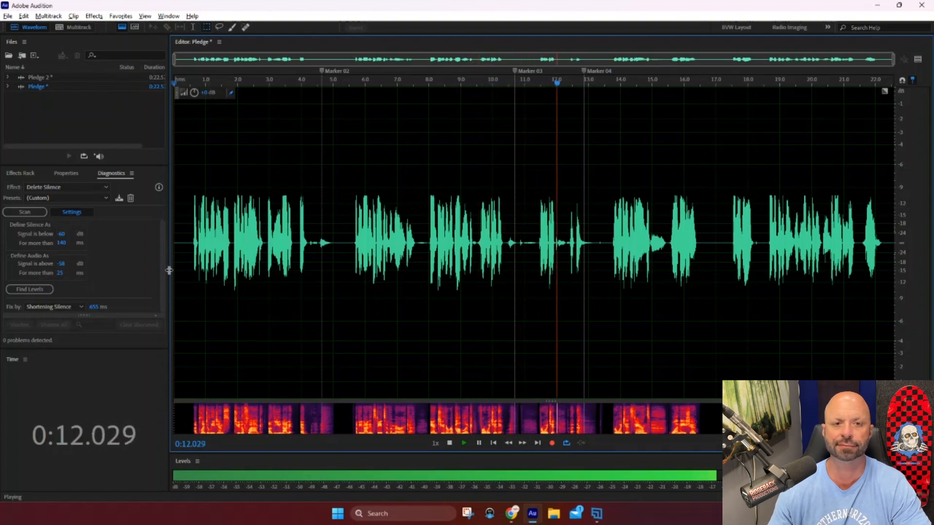
# - Widen the waveform editor by narrowing the side panels and return the playhead to the start of the recording
pyautogui.moveTo(168, 271); pyautogui.dragTo(75, 273)
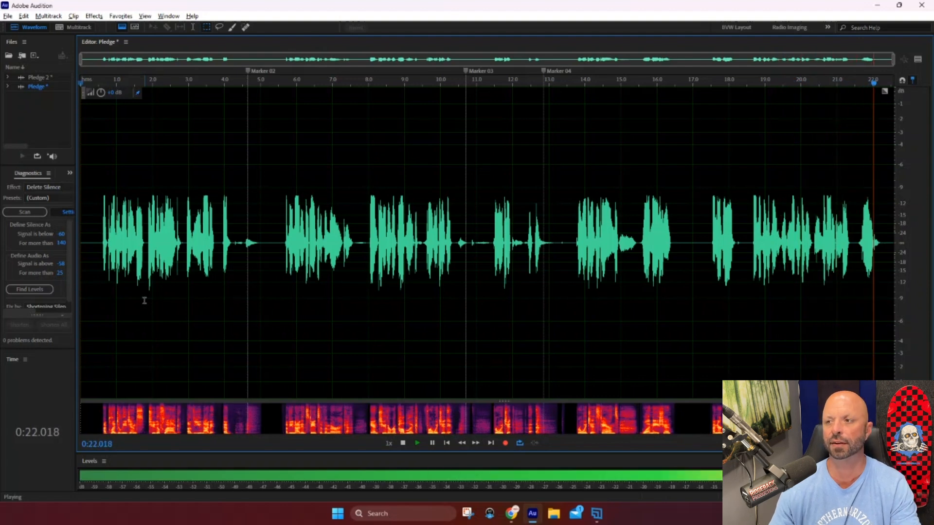
pyautogui.press('Home')
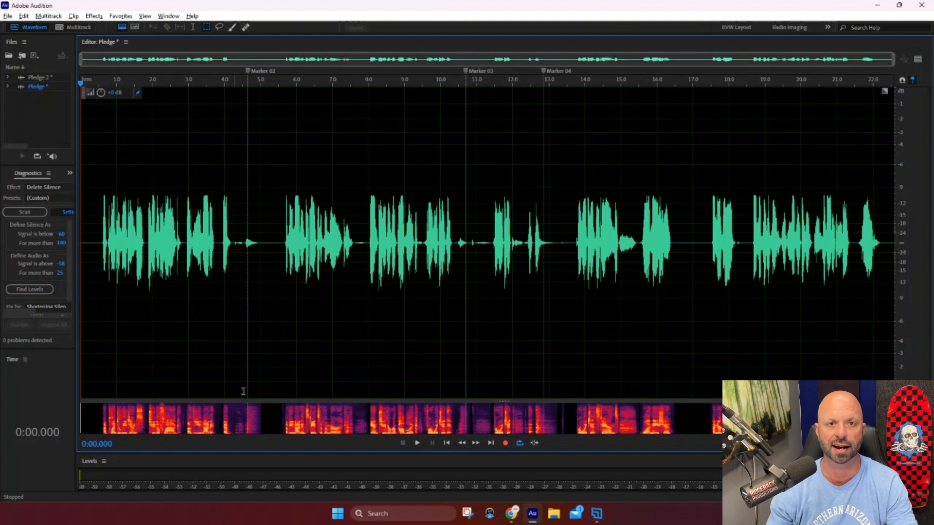
pyautogui.press('ctrl')
pyautogui.press('ctrl')
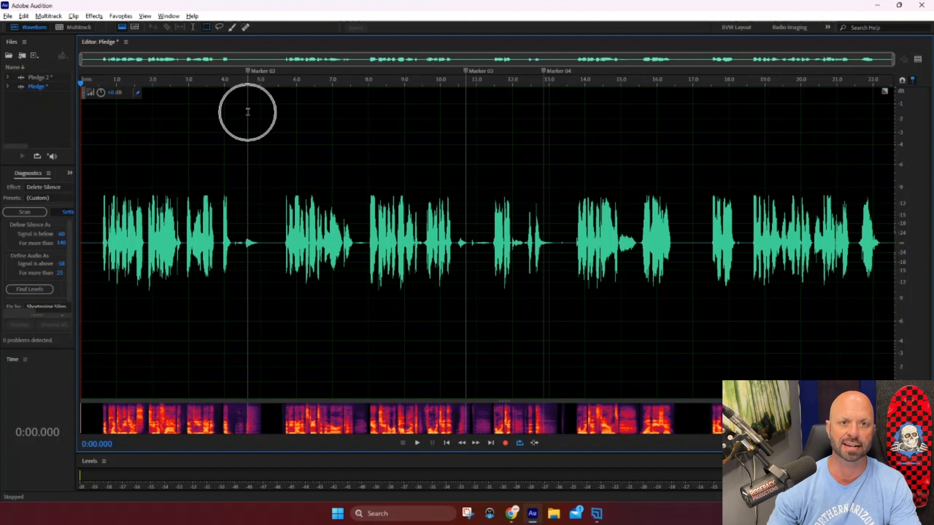
pyautogui.press('ctrl')
pyautogui.press('ctrl')
pyautogui.press('ctrl')
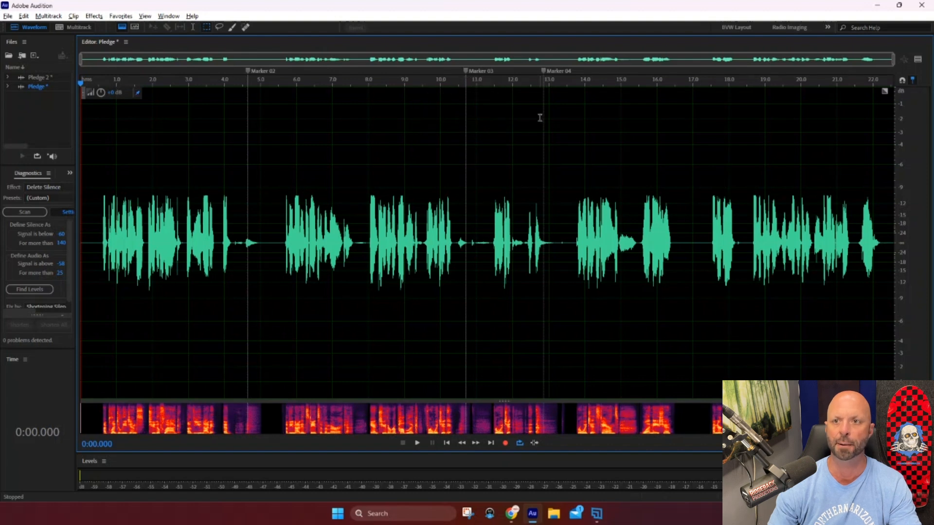
pyautogui.press('ctrl')
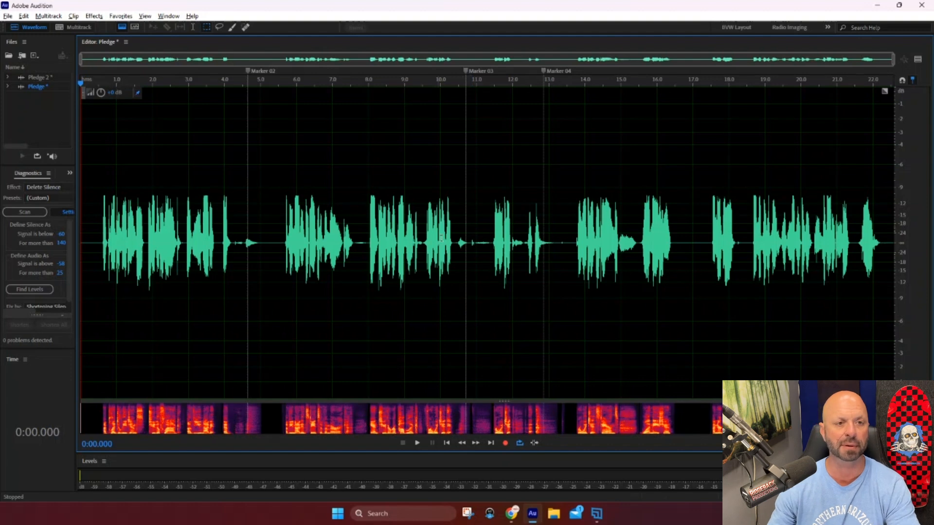
# - Audition the opening of the recording and the passage following Marker 02
pyautogui.press('space')
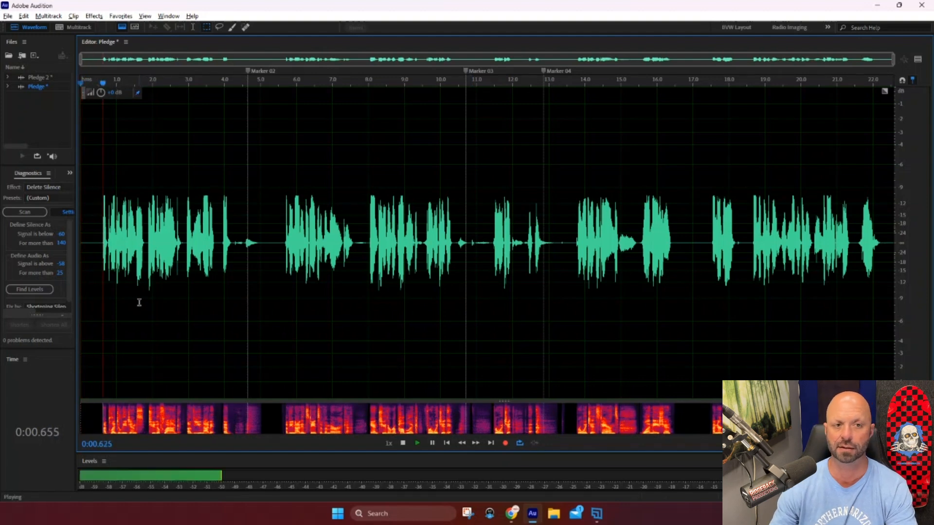
pyautogui.press('space')
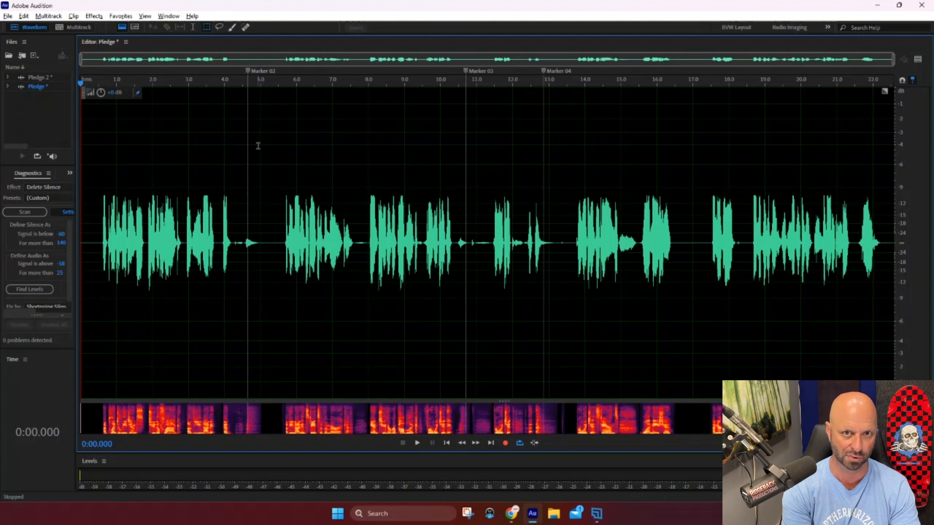
pyautogui.hotkey('ctrl', 'Right')
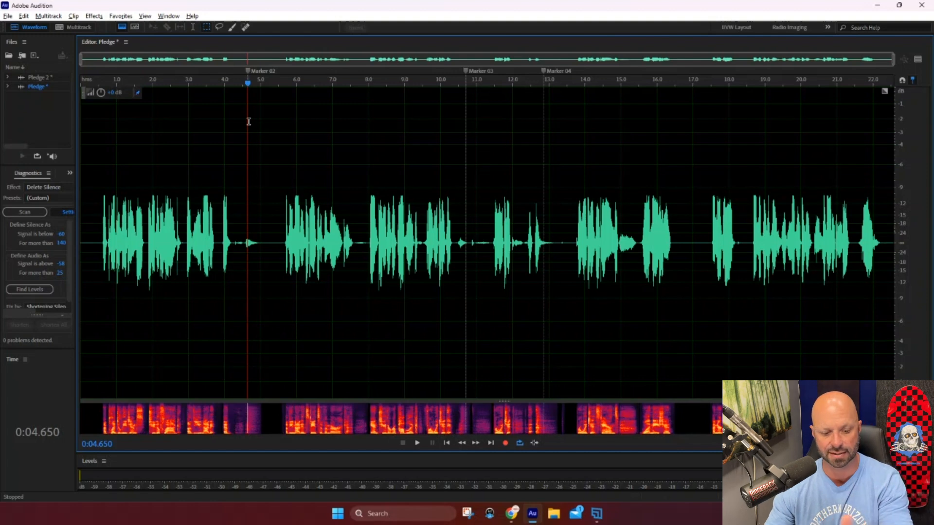
pyautogui.press('space')
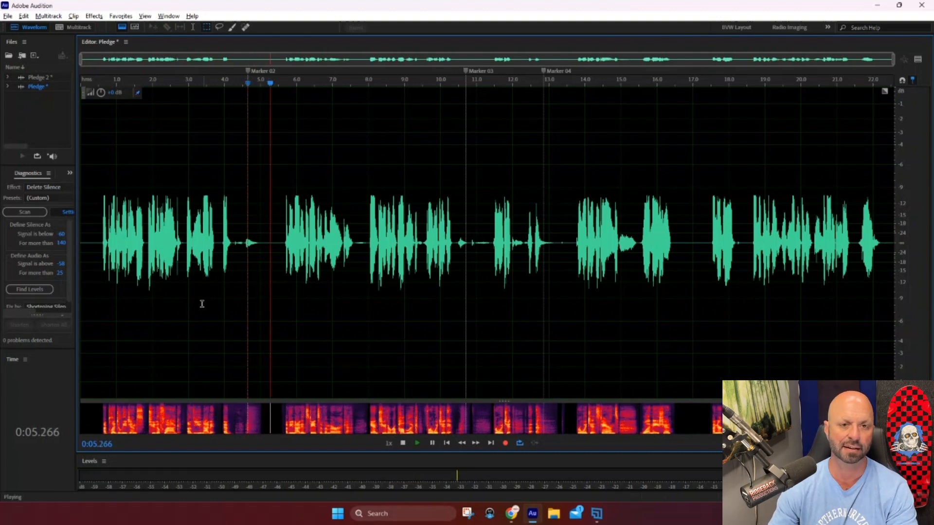
pyautogui.press('space')
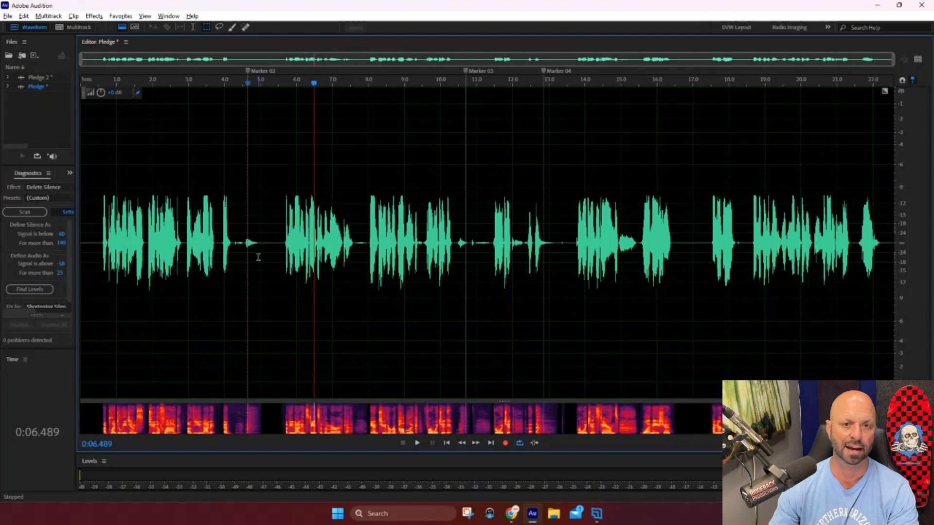
# - Audition and delete the flawed take around Marker 02, from about 2.9 s to 5.6 s
pyautogui.click(246, 228)
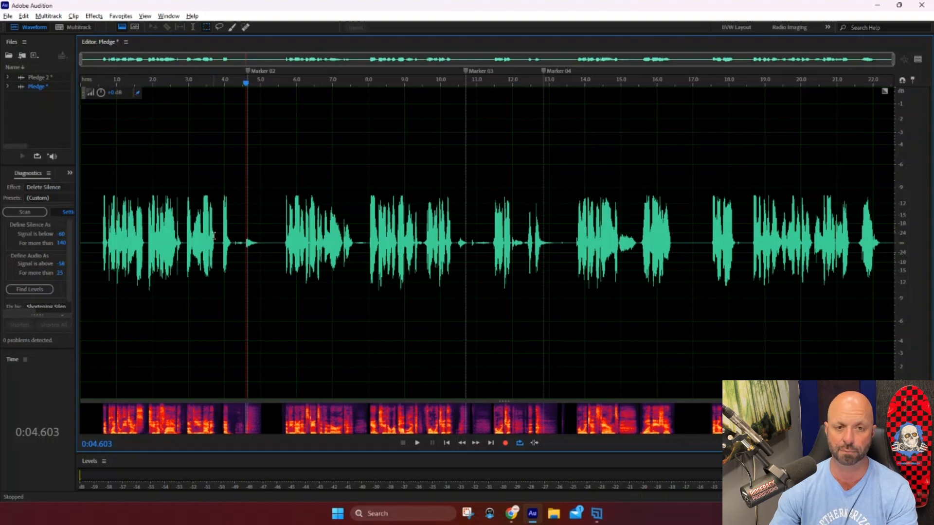
pyautogui.click(184, 242)
pyautogui.press('space')
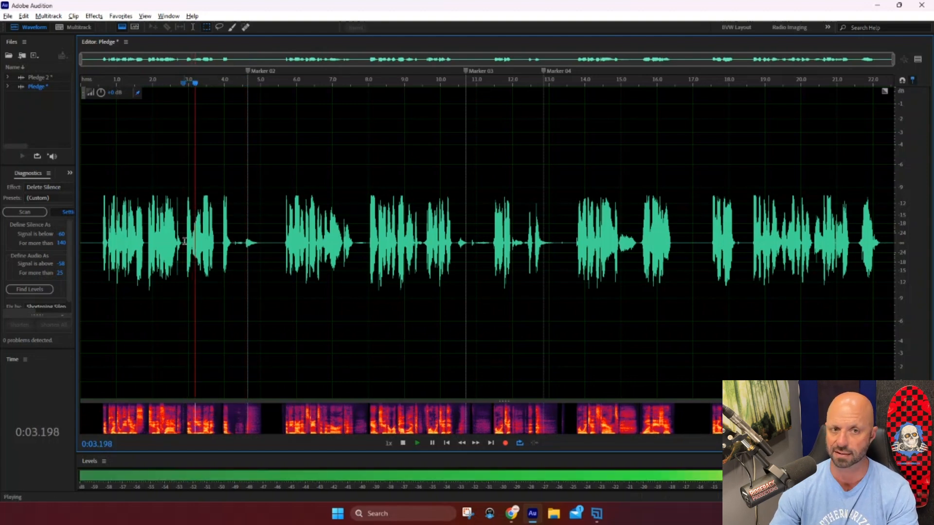
pyautogui.moveTo(184, 241); pyautogui.dragTo(281, 246)
pyautogui.press('space')
pyautogui.press('space')
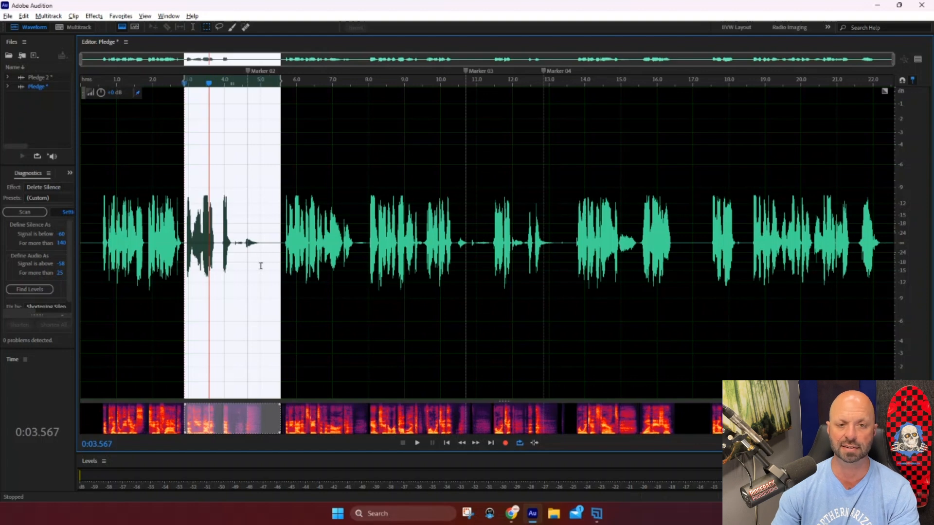
pyautogui.press('Delete')
pyautogui.press('space')
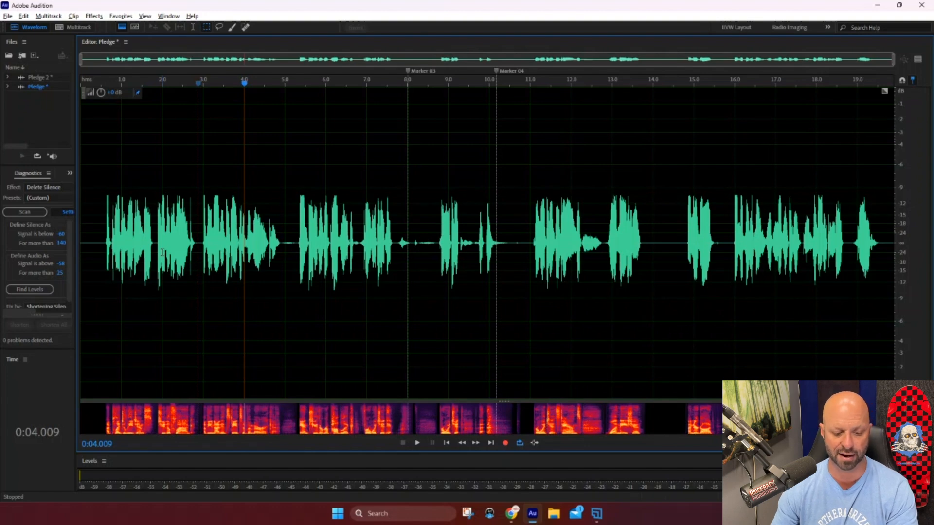
pyautogui.hotkey('ctrl', 'z')
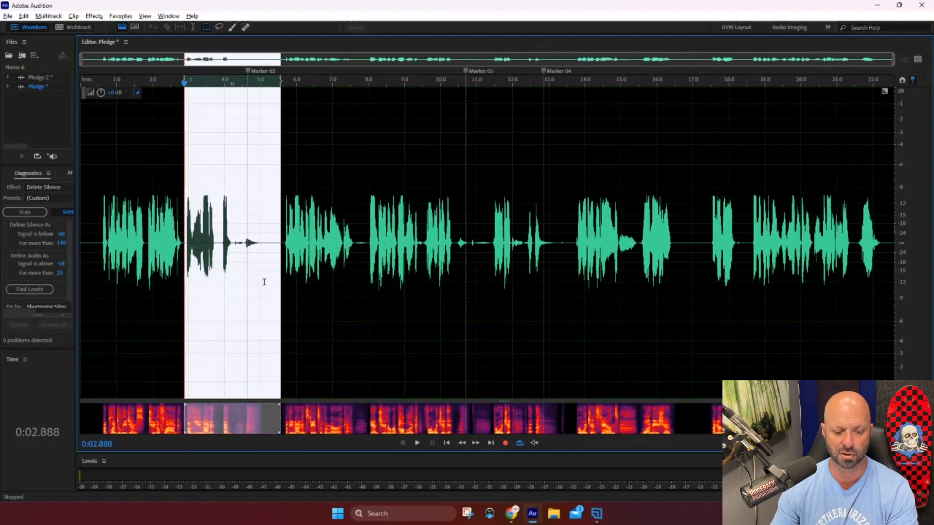
pyautogui.press('Delete')
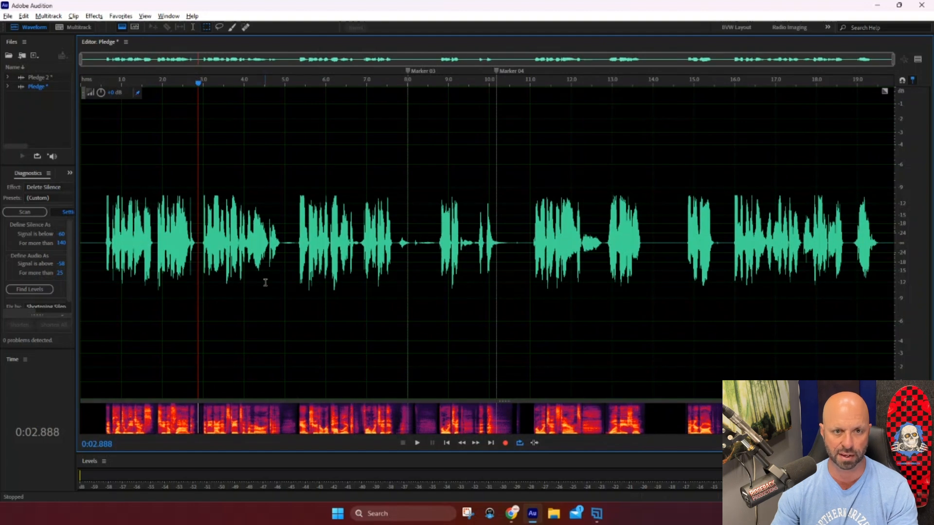
# - Audition the takes from Marker 03 through the phrase starting near 11.0 s to locate the good read
pyautogui.hotkey('ctrl', 'Right')
pyautogui.press('space')
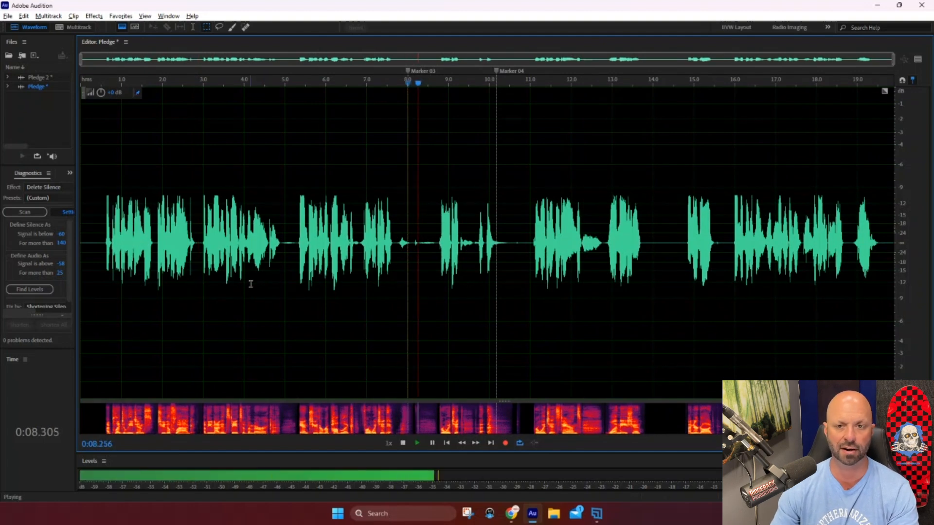
pyautogui.press('space')
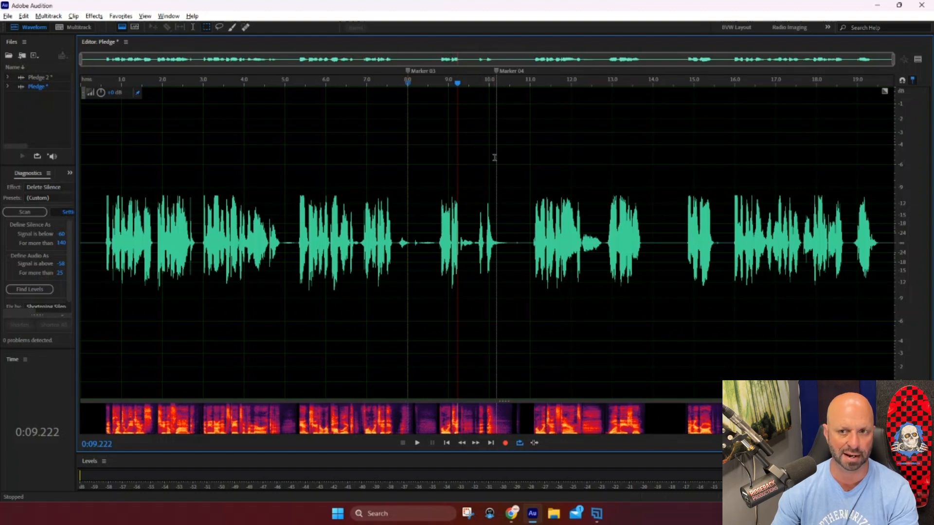
pyautogui.click(436, 238)
pyautogui.press('space')
pyautogui.press('space')
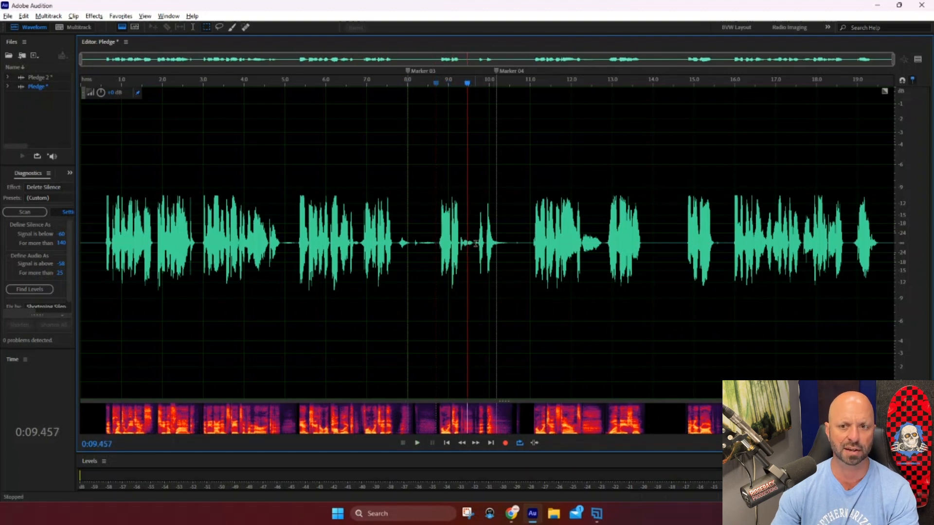
pyautogui.click(530, 243)
pyautogui.press('space')
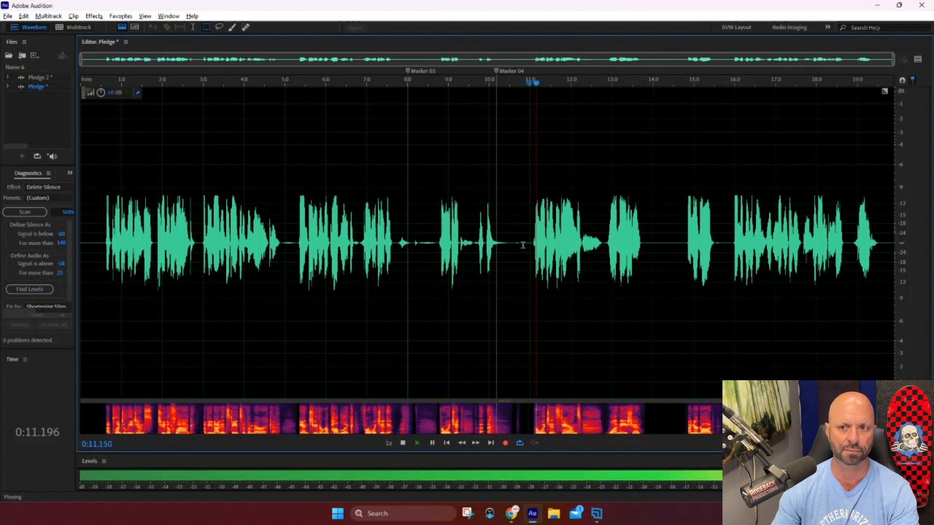
pyautogui.press('space')
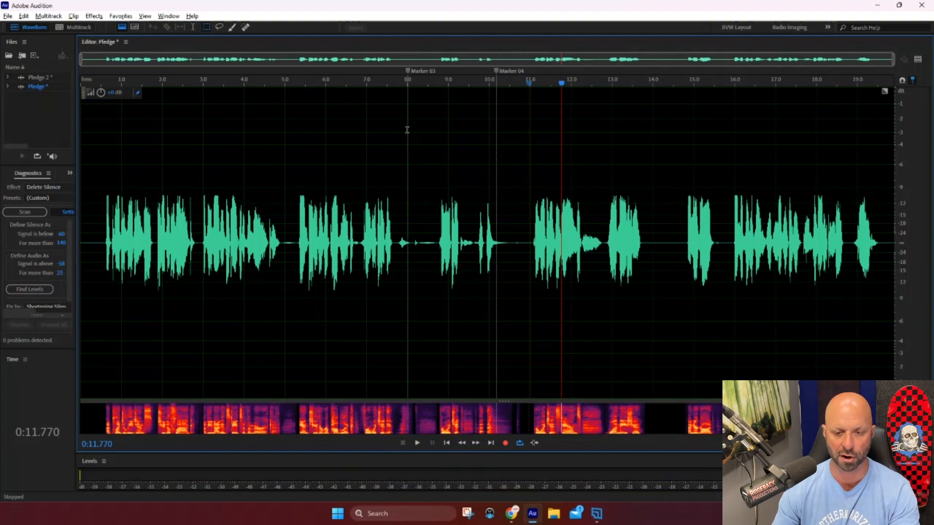
pyautogui.click(529, 243)
pyautogui.press('space')
pyautogui.press('space')
# - Audition and delete the flawed takes around Markers 03 and 04, from about 6.8 s to 11.0 s
pyautogui.click(359, 239)
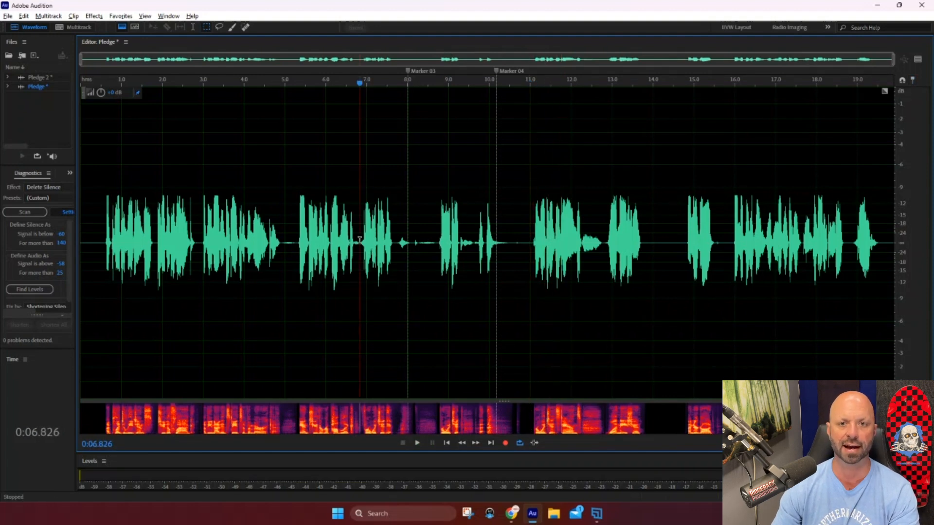
pyautogui.press('space')
pyautogui.press('space')
pyautogui.moveTo(358, 241); pyautogui.dragTo(531, 271)
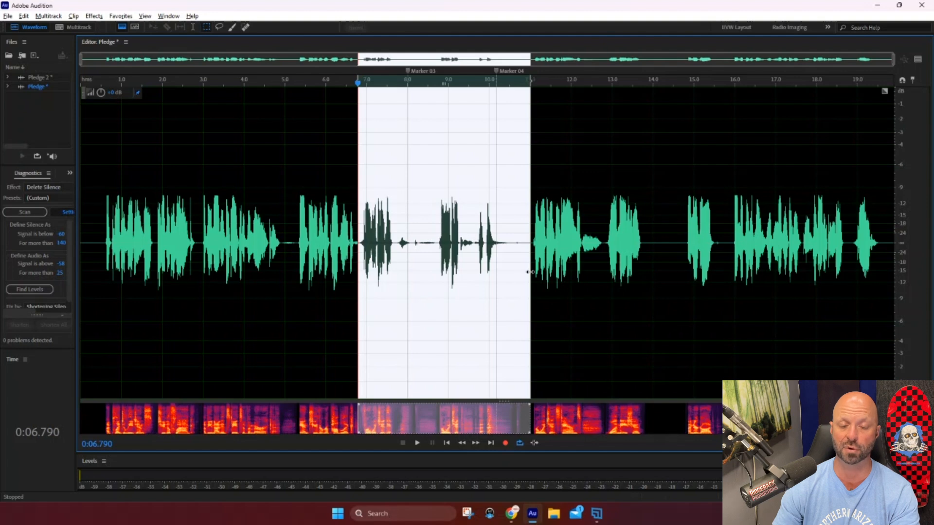
pyautogui.press('space')
pyautogui.press('space')
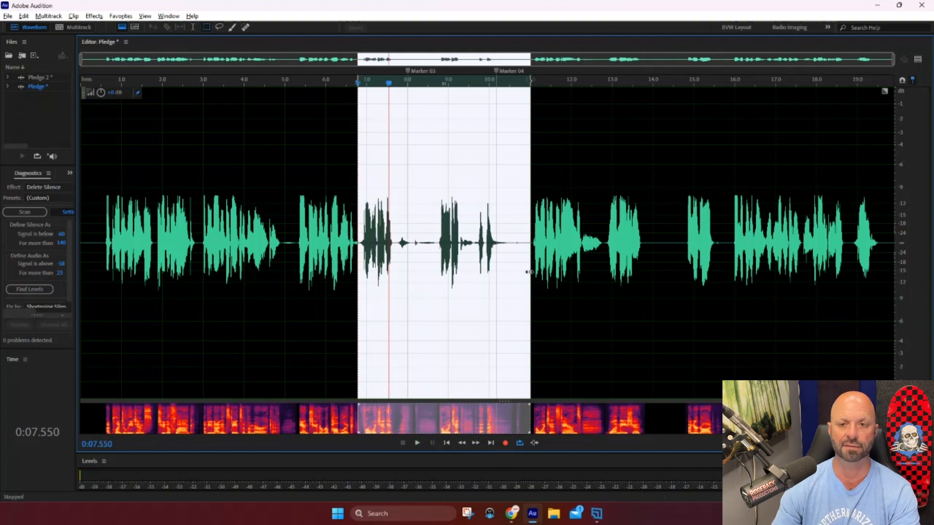
pyautogui.press('Delete')
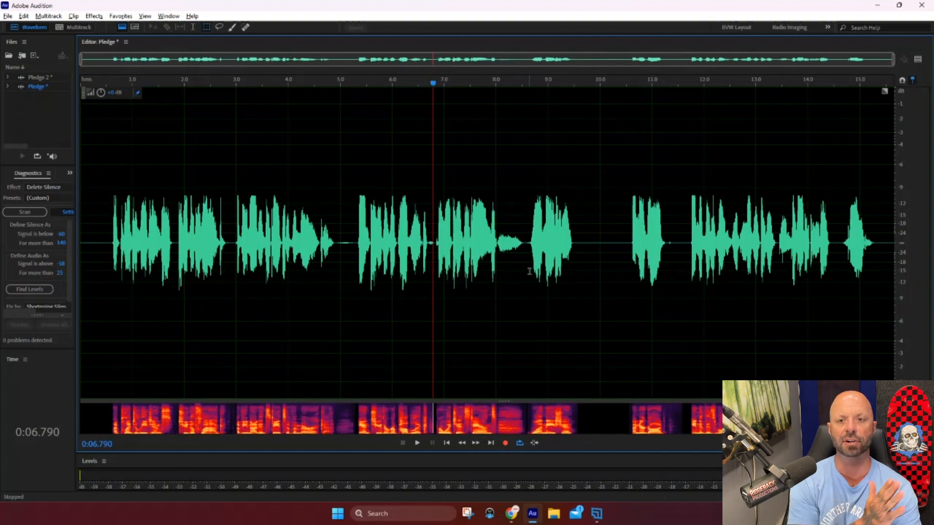
# - Play back across the edit point near 6.8 s and through the breath that follows the phrase
pyautogui.press('space')
pyautogui.press('space')
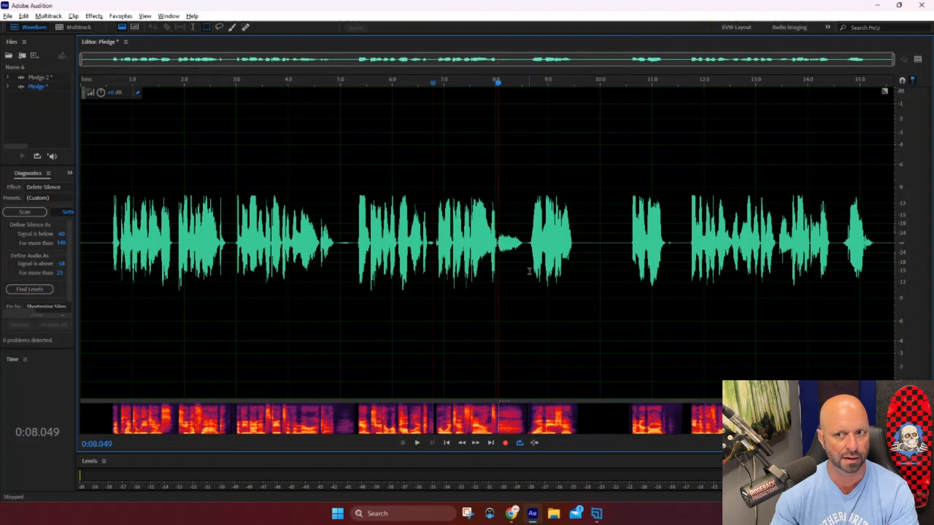
pyautogui.press('space')
pyautogui.press('space')
pyautogui.click(467, 241)
pyautogui.press('space')
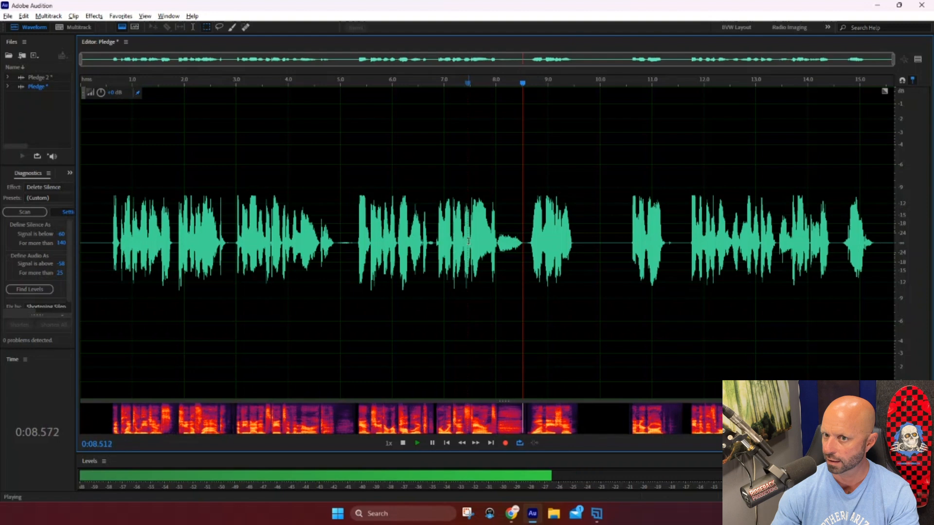
pyautogui.press('space')
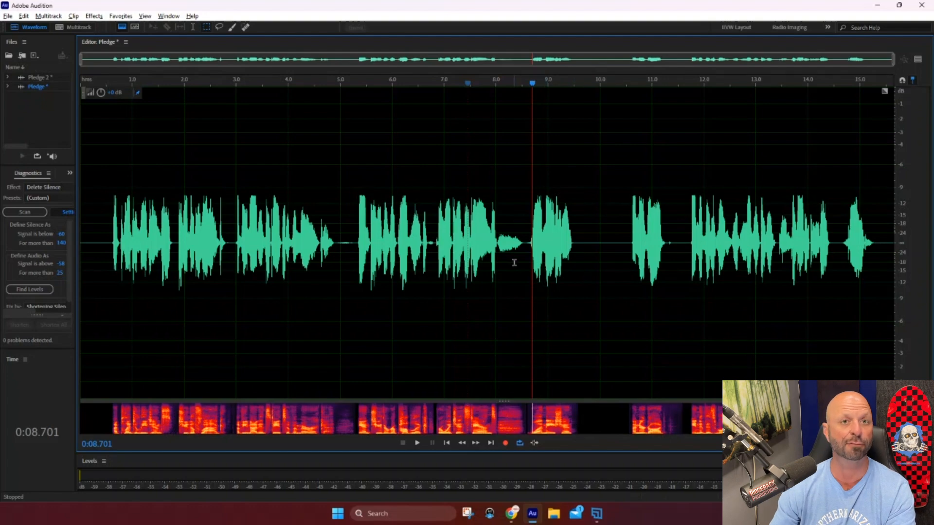
pyautogui.press('space')
pyautogui.press('space')
# - Select the breath between about 8.0 s and 8.6 s and audition it in isolation
pyautogui.scroll(4, 505, 261)
pyautogui.scroll(2, 505, 261)
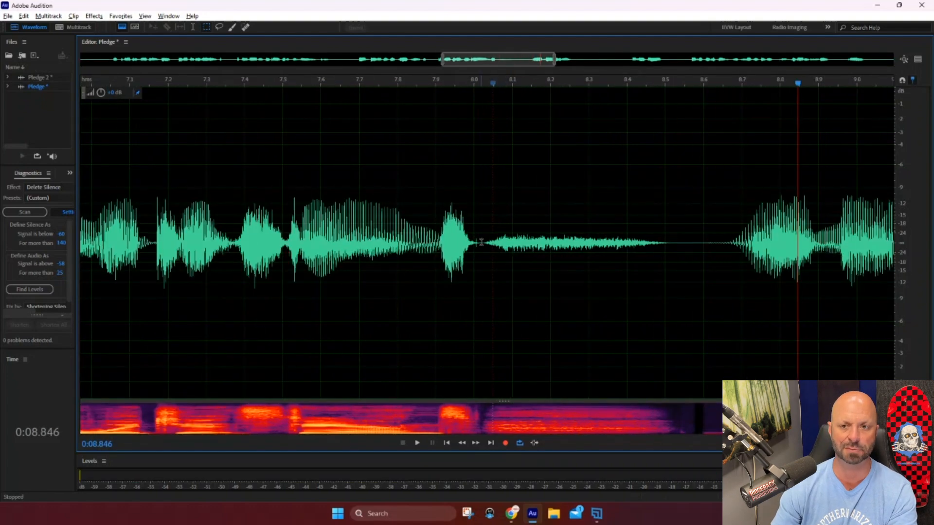
pyautogui.moveTo(482, 279); pyautogui.dragTo(690, 279)
pyautogui.press('space')
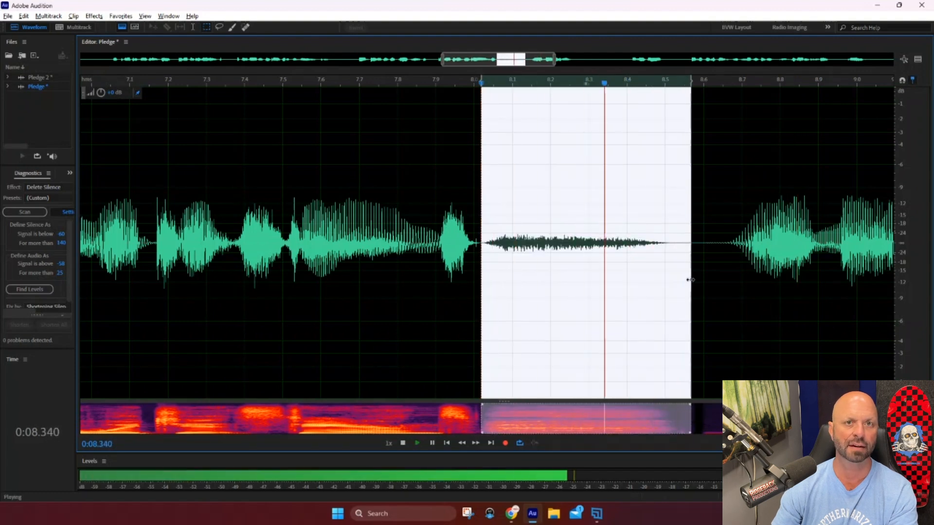
pyautogui.press('space')
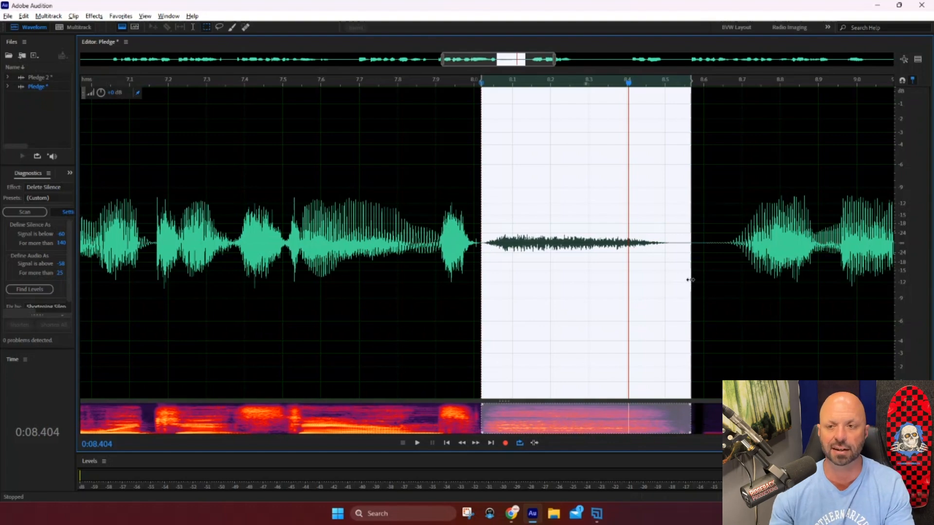
# - Lower the level of the breath between about 8.0 s and 8.6 s with Amplify, and clear the selection
pyautogui.scroll(-3, 690, 279)
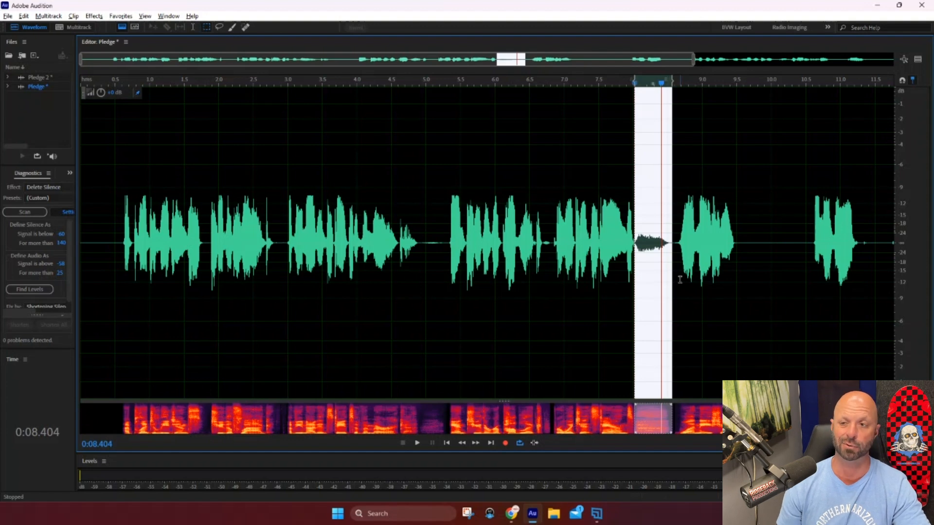
pyautogui.moveTo(797, 244); pyautogui.dragTo(771, 262)
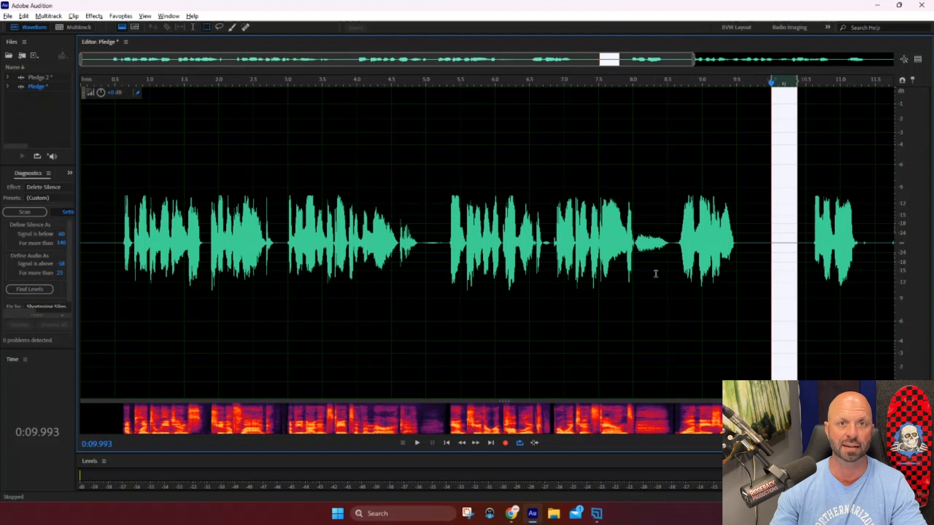
pyautogui.moveTo(635, 245); pyautogui.dragTo(675, 269)
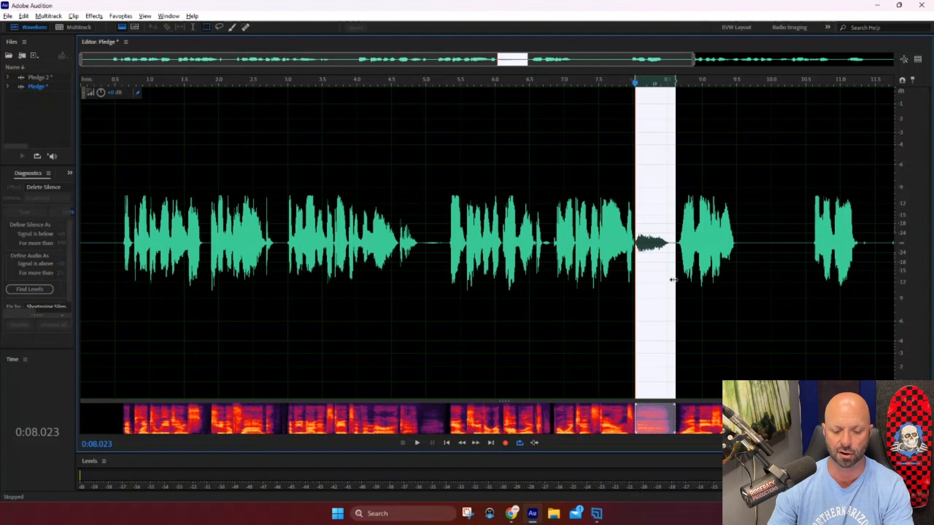
pyautogui.click(611, 295)
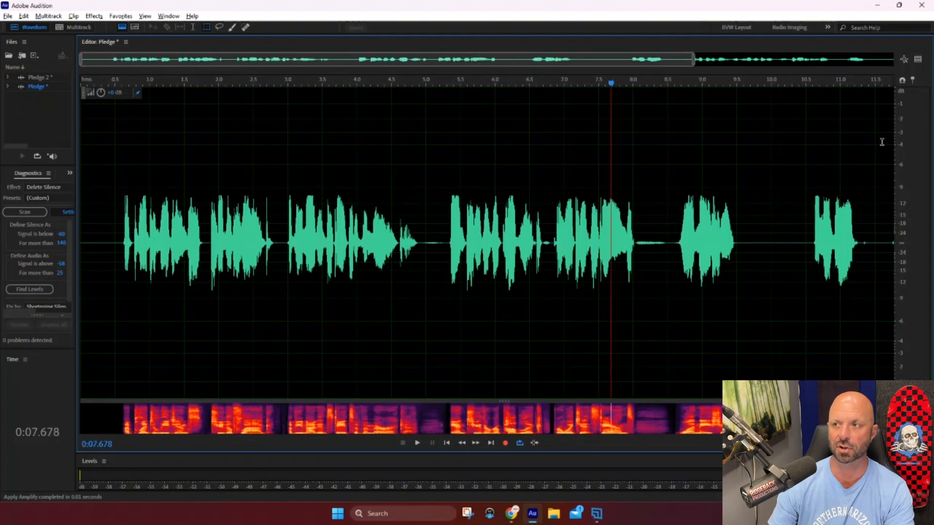
# - Select the entire Pledge recording and normalize it to -3 dB
pyautogui.hotkey('ctrl', 'a')
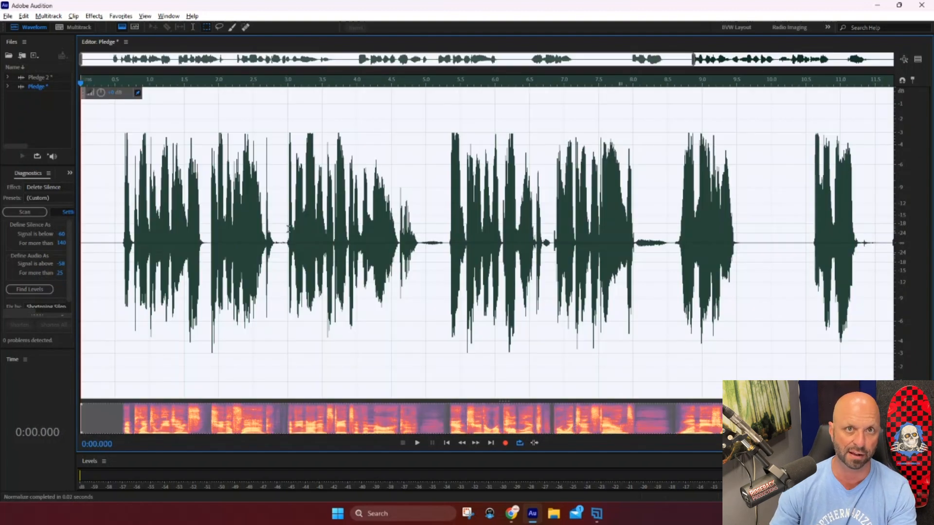
# - Open the Pledge 2 file in the editor and start recording a new favorite
pyautogui.doubleClick(55, 77)
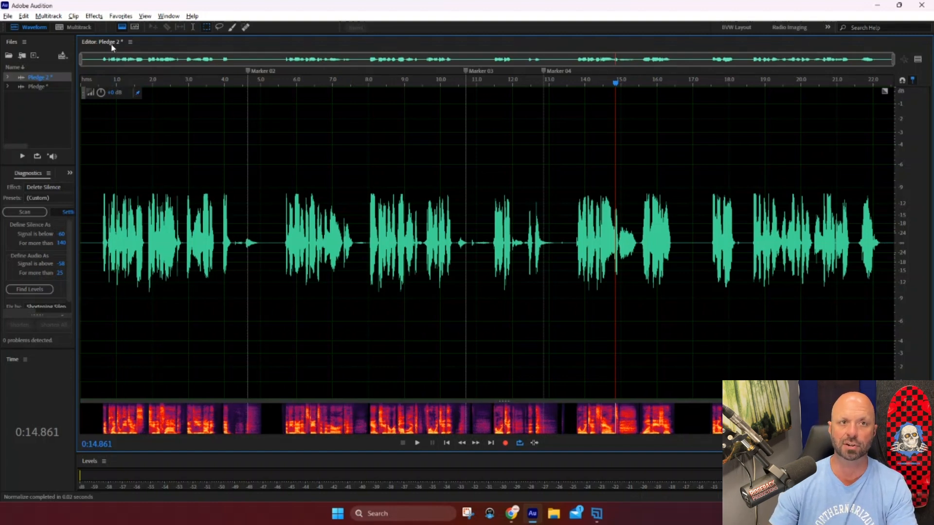
pyautogui.click(118, 16)
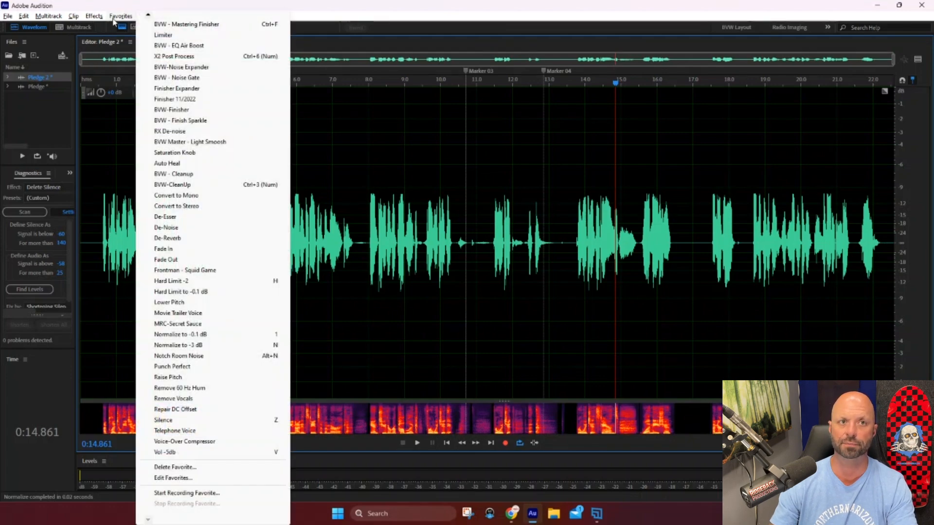
pyautogui.click(197, 494)
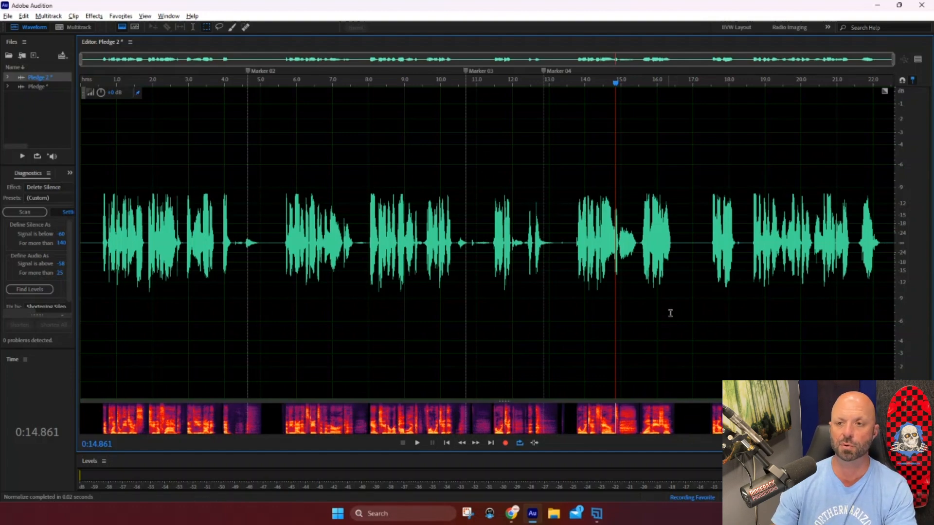
# - Select the loud breath between about 14.95 s and 15.5 s in Pledge 2 and audition it
pyautogui.scroll(4, 660, 296)
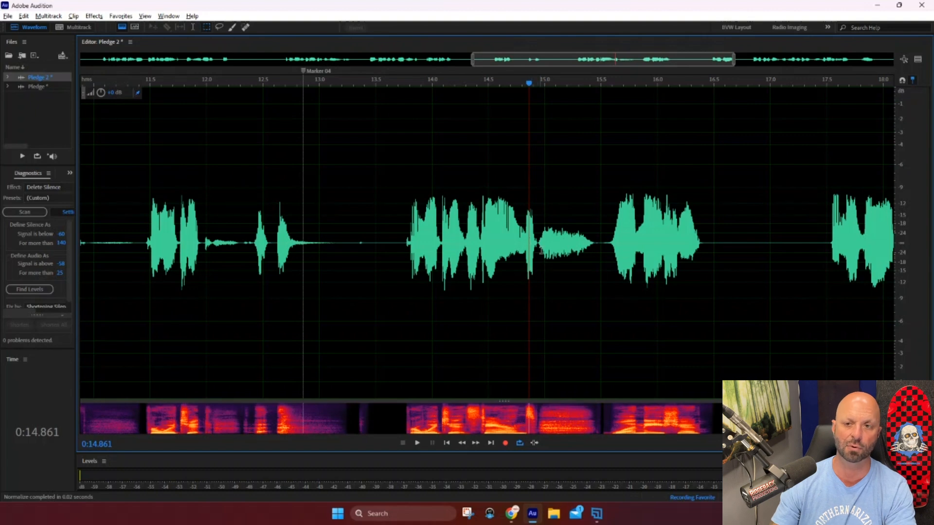
pyautogui.click(538, 242)
pyautogui.moveTo(539, 242); pyautogui.dragTo(598, 272)
pyautogui.press('space')
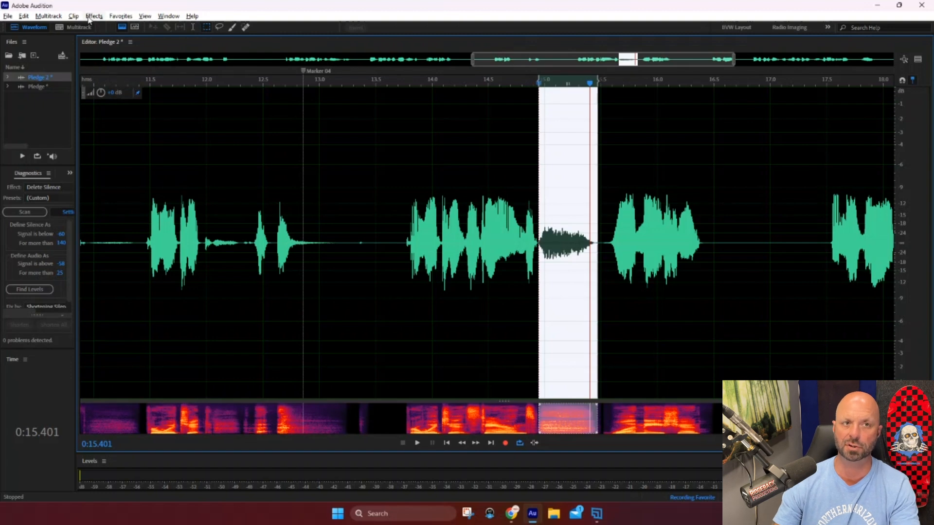
pyautogui.press('ctrl')
pyautogui.press('ctrl')
pyautogui.press('ctrl')
pyautogui.press('ctrl')
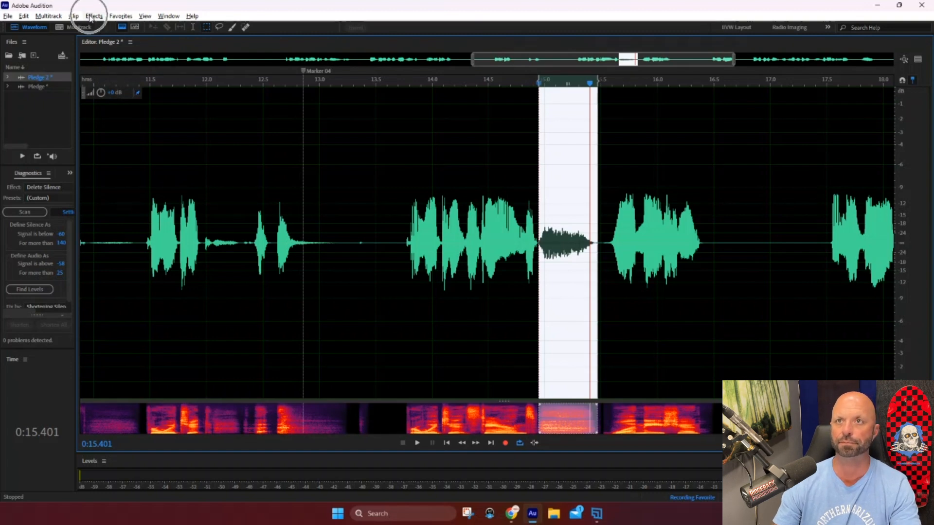
# - Apply Amplify to the selected breath with a gain of -15 dB
pyautogui.click(91, 18)
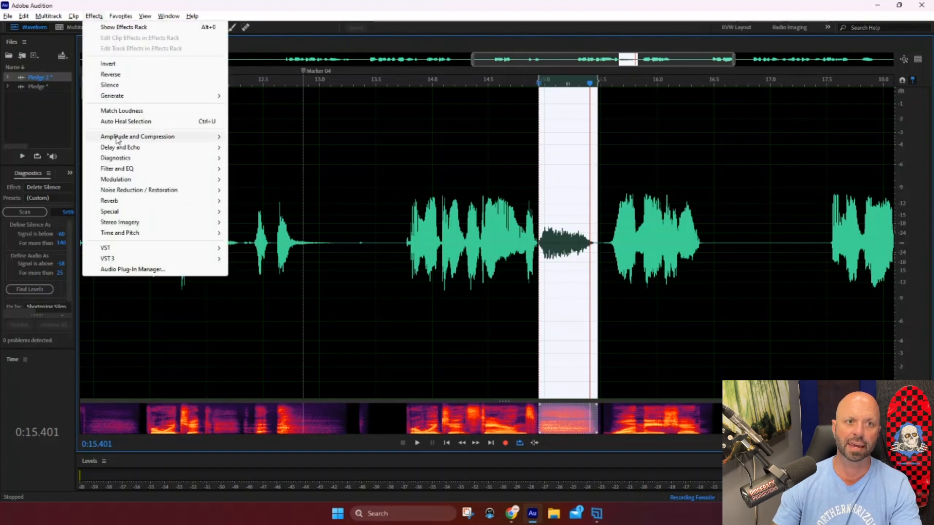
pyautogui.moveTo(117, 140)
pyautogui.press('ctrl')
pyautogui.press('ctrl')
pyautogui.press('ctrl')
pyautogui.press('ctrl')
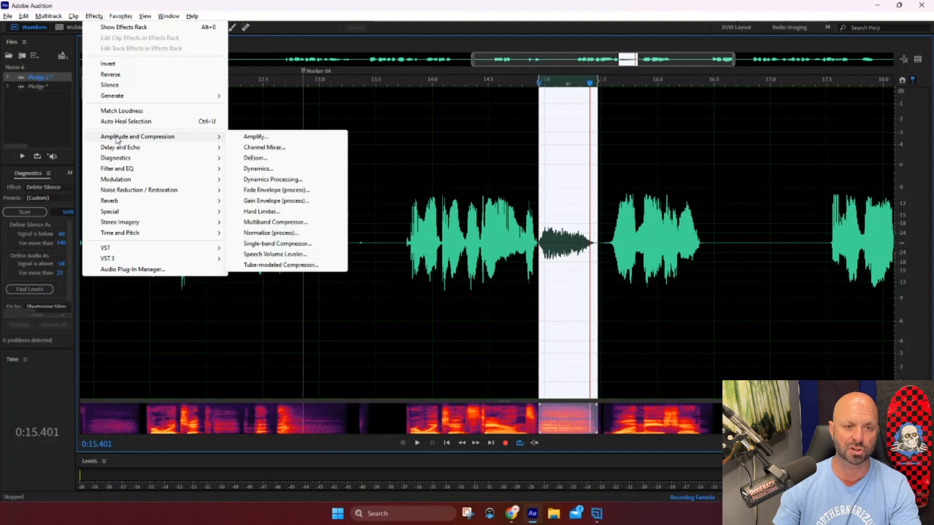
pyautogui.press('ctrl')
pyautogui.press('ctrl')
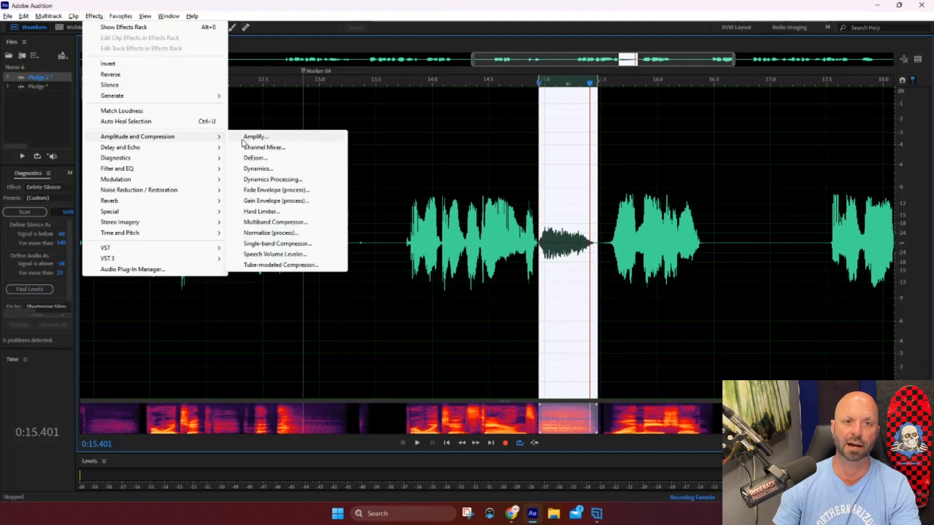
pyautogui.click(239, 138)
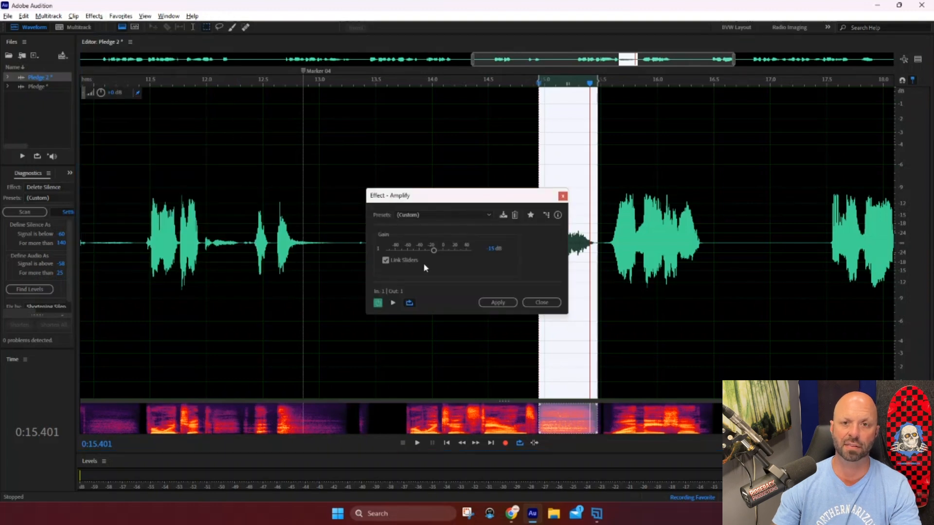
pyautogui.click(488, 255)
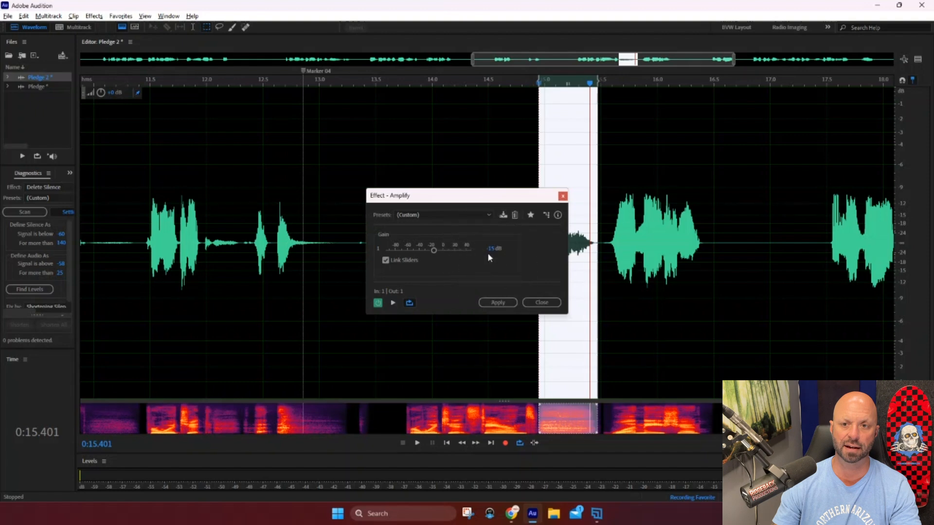
pyautogui.click(487, 249)
pyautogui.write('-15')
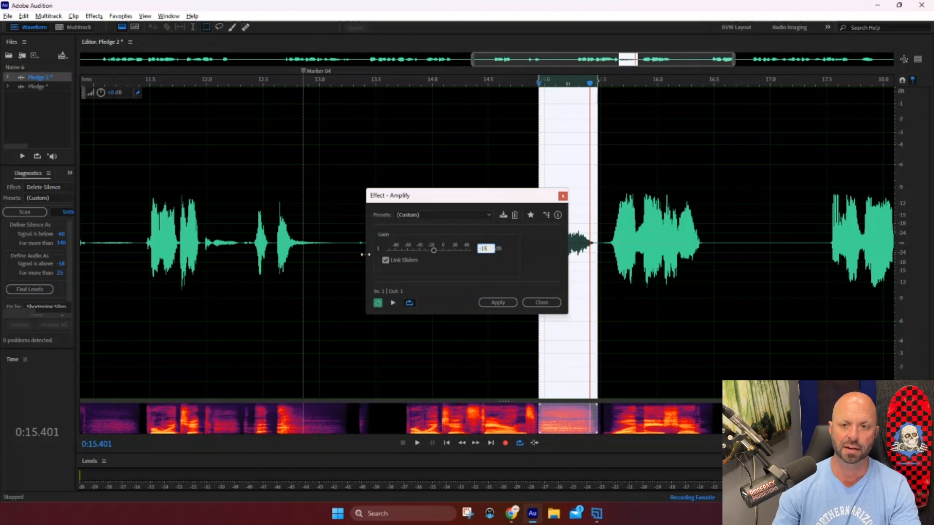
pyautogui.click(464, 263)
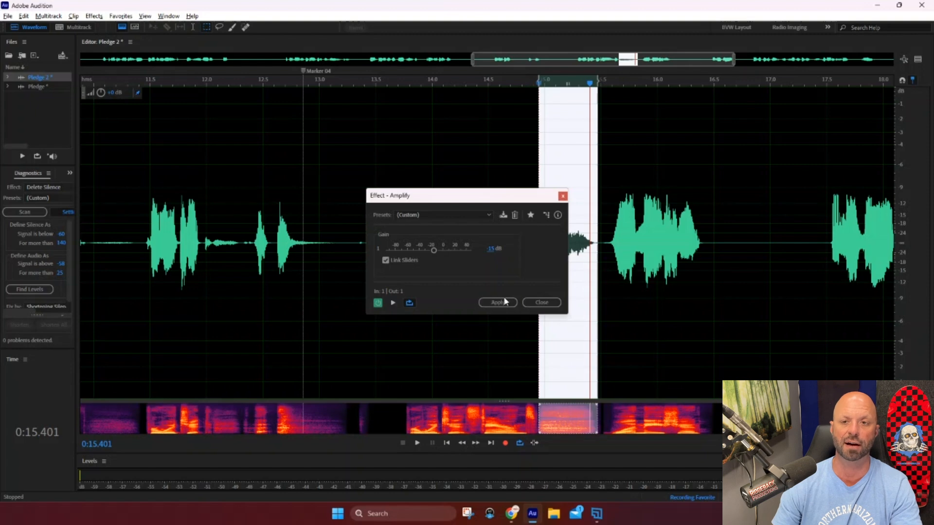
pyautogui.moveTo(510, 194); pyautogui.dragTo(454, 190)
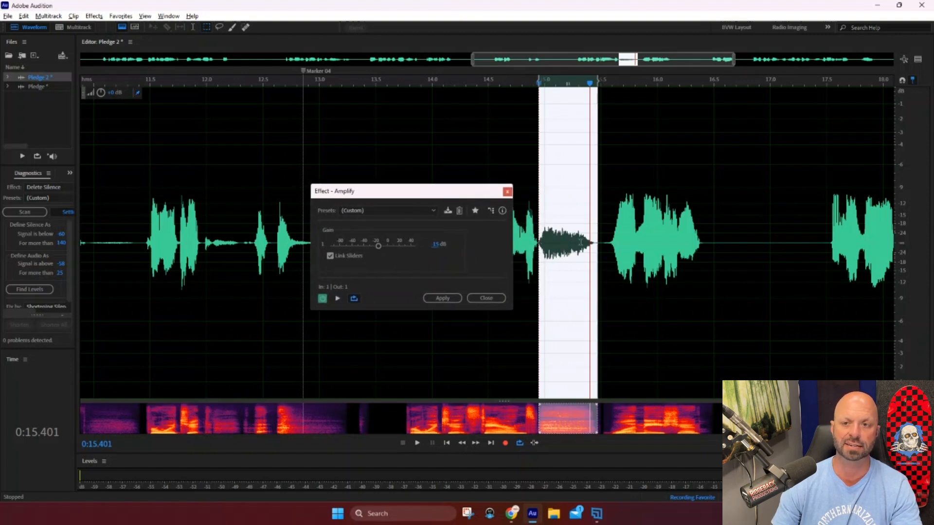
pyautogui.click(442, 298)
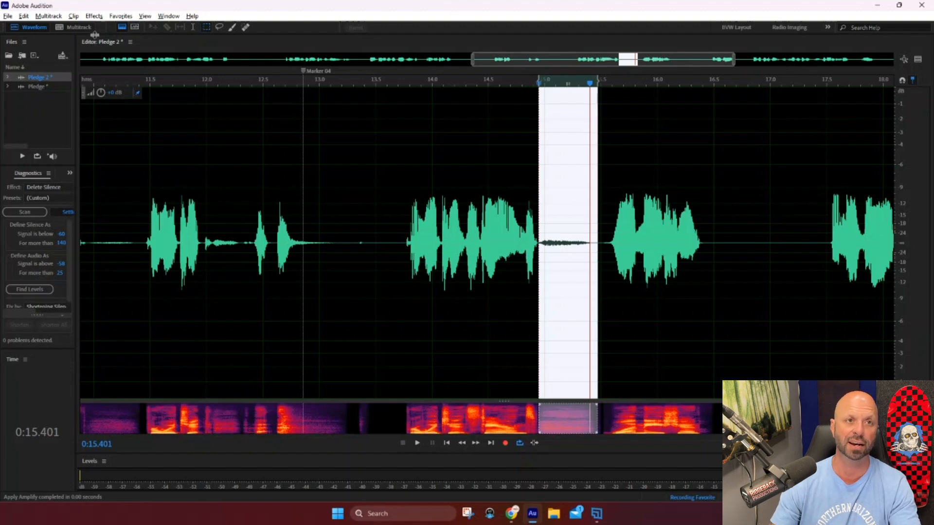
# - Stop recording the favorite and save it as "Volume -15"
pyautogui.click(120, 16)
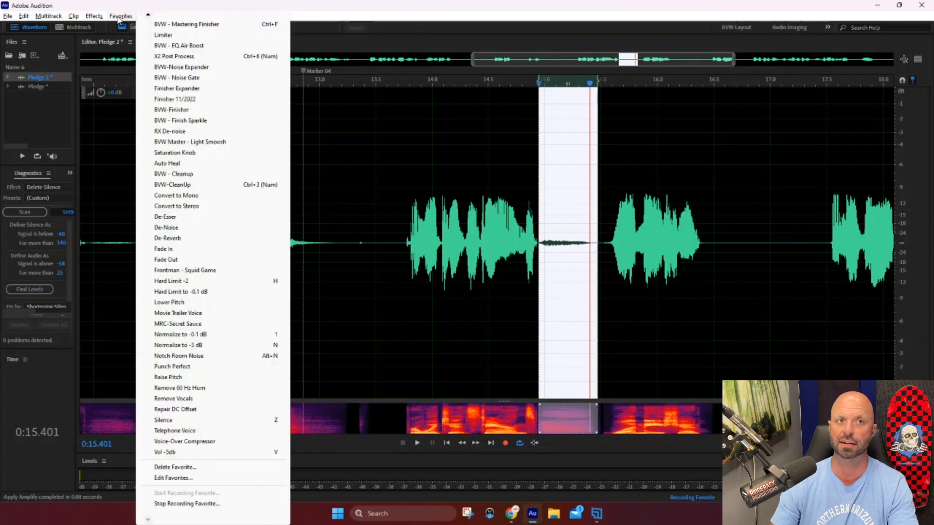
pyautogui.click(167, 505)
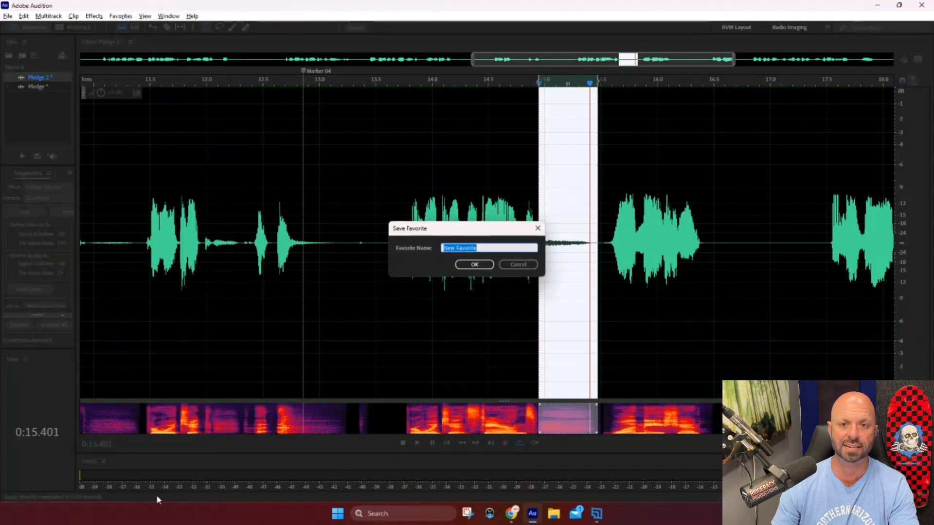
pyautogui.write('Volume')
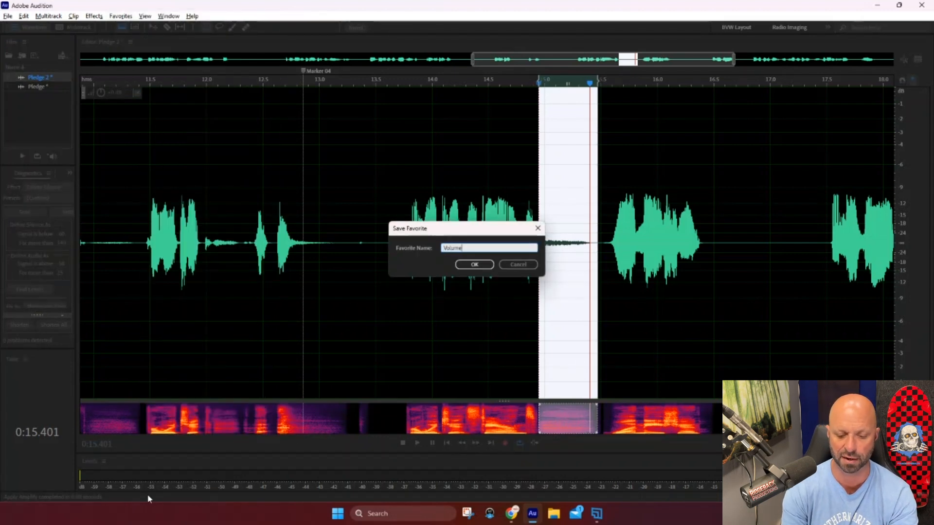
pyautogui.write(' -15')
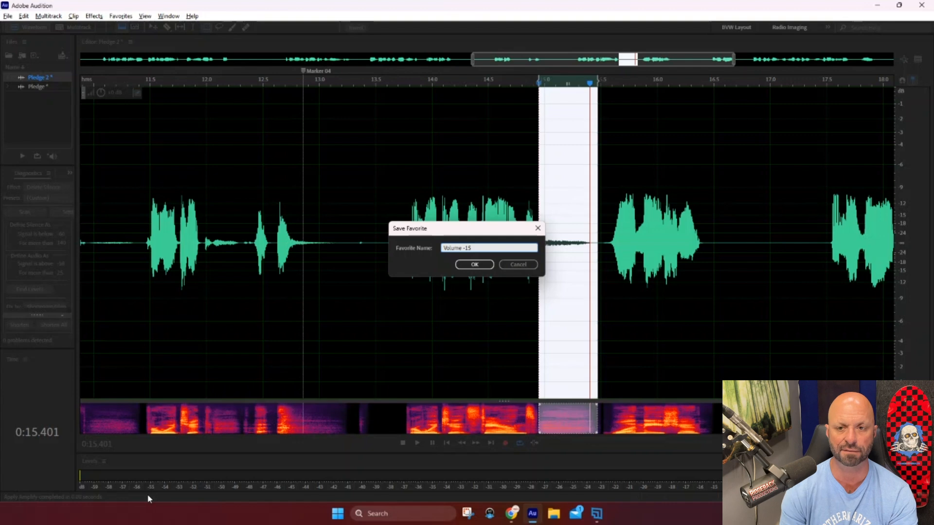
pyautogui.click(475, 268)
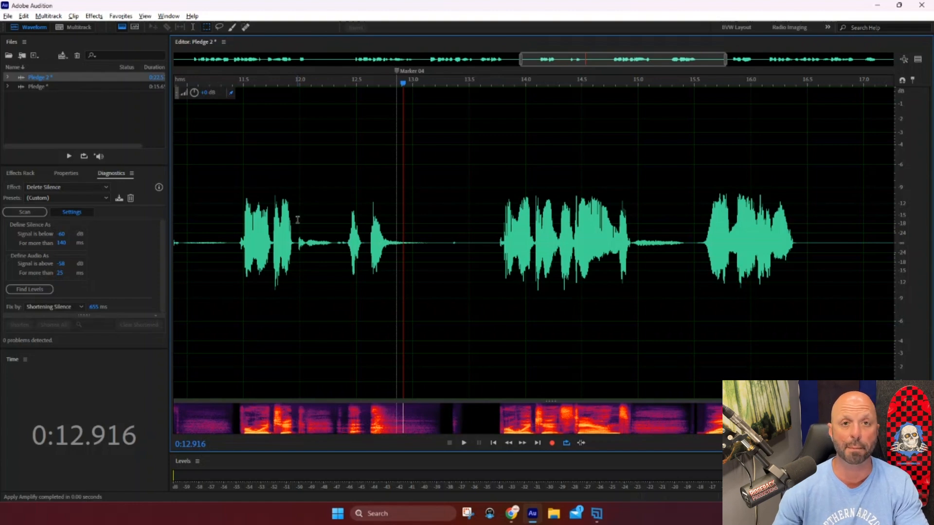
# - Look up the Volume -15 entry among the saved favorites, and set the playhead near 13.5 s
pyautogui.click(120, 16)
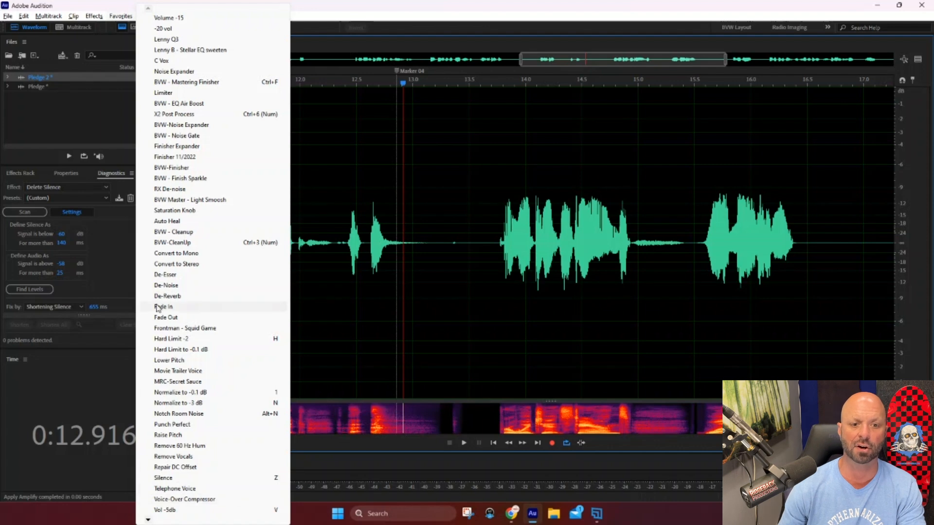
pyautogui.click(186, 21)
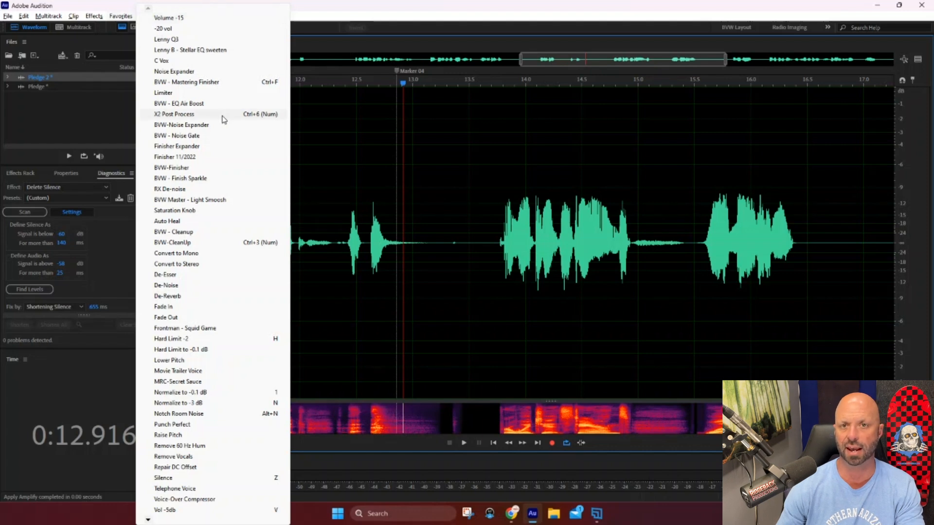
pyautogui.click(469, 204)
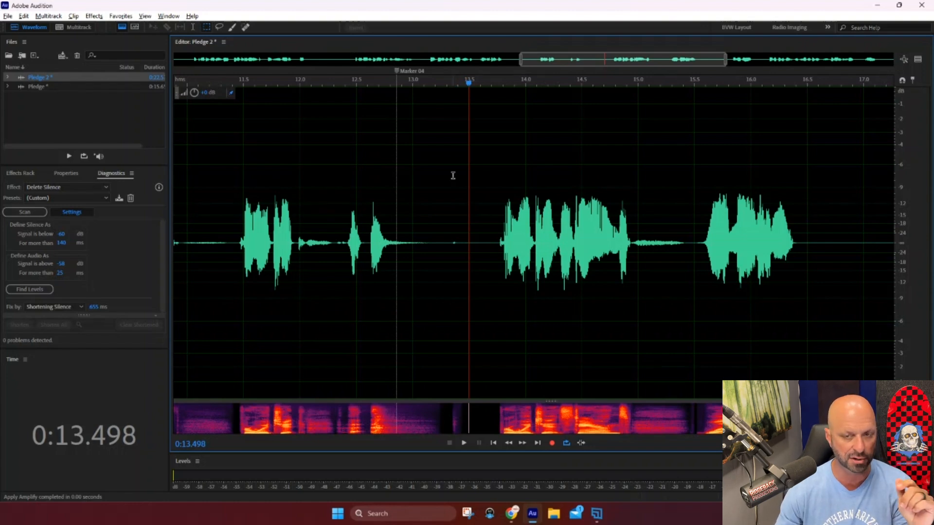
# - Start recording another favorite for Pledge 2
pyautogui.click(119, 16)
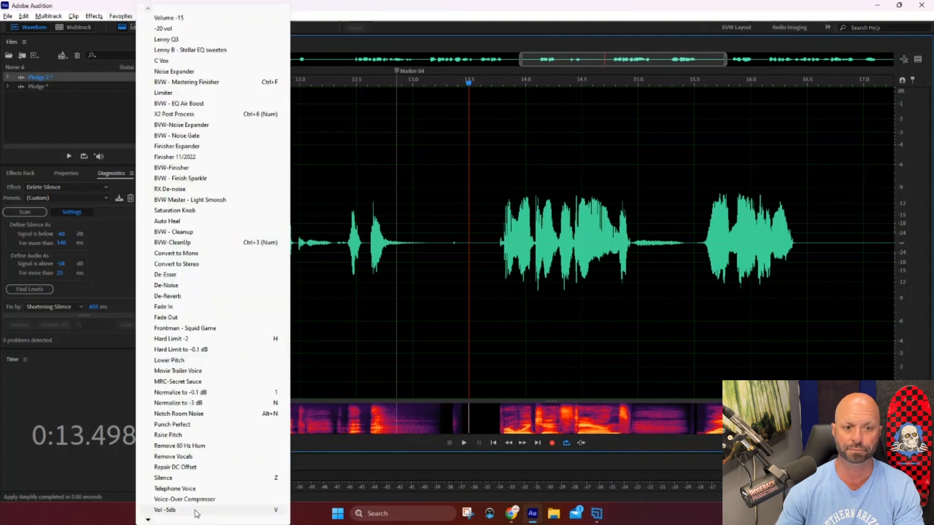
pyautogui.moveTo(147, 520)
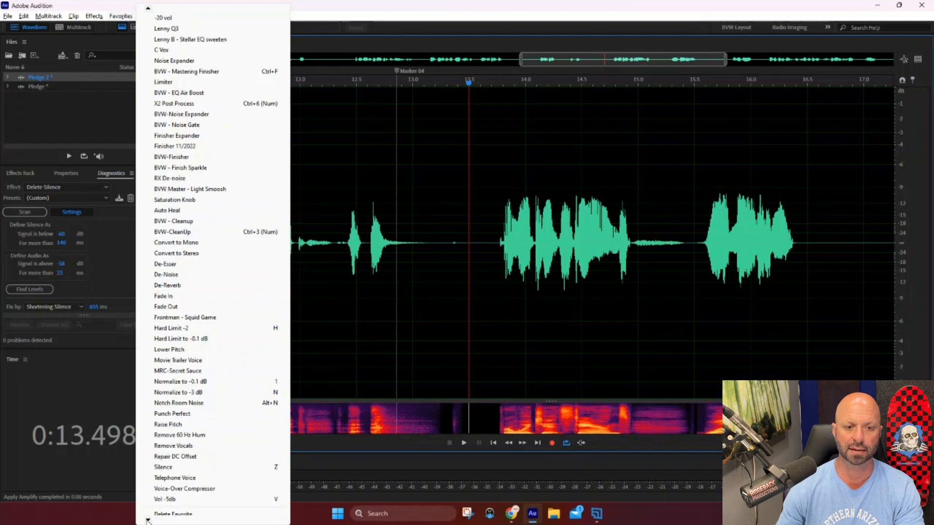
pyautogui.scroll(-1, 167, 505)
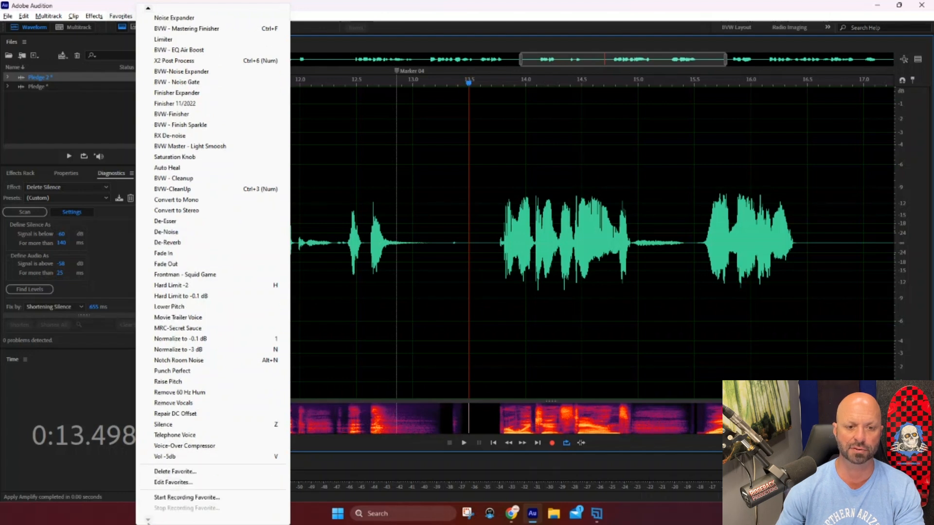
pyautogui.click(171, 499)
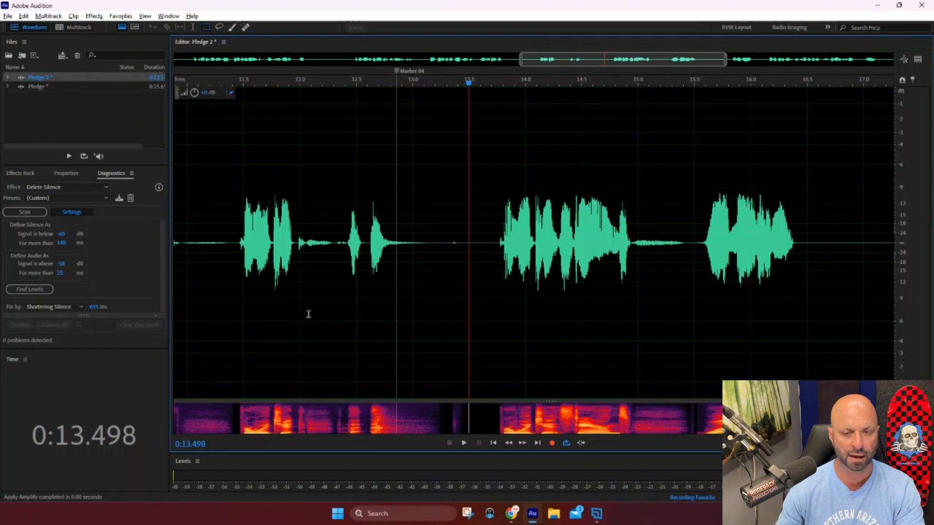
# - Normalize the whole Pledge 2 file to -3, with the level expressed in dB instead of percent
pyautogui.scroll(-3, 569, 307)
pyautogui.scroll(3, 569, 304)
pyautogui.scroll(-5, 559, 301)
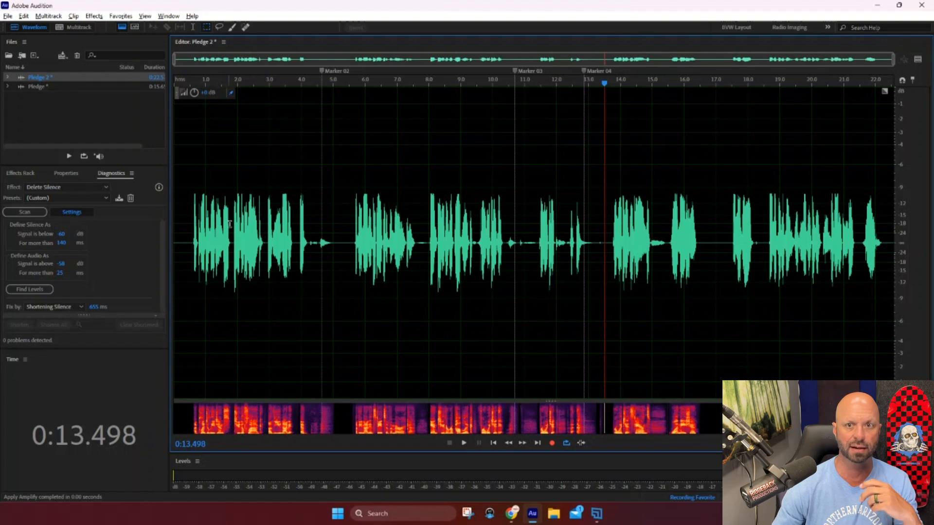
pyautogui.click(94, 16)
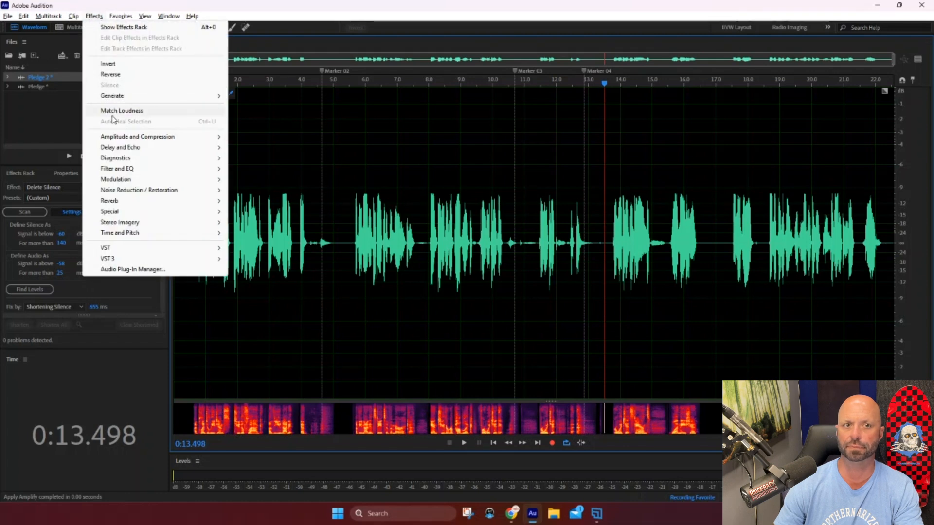
pyautogui.click(176, 141)
pyautogui.click(176, 141)
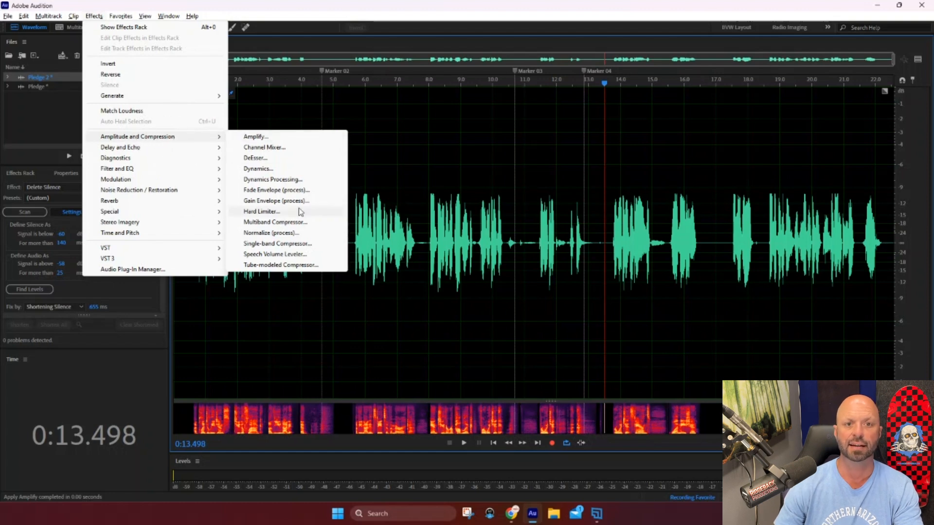
pyautogui.click(285, 233)
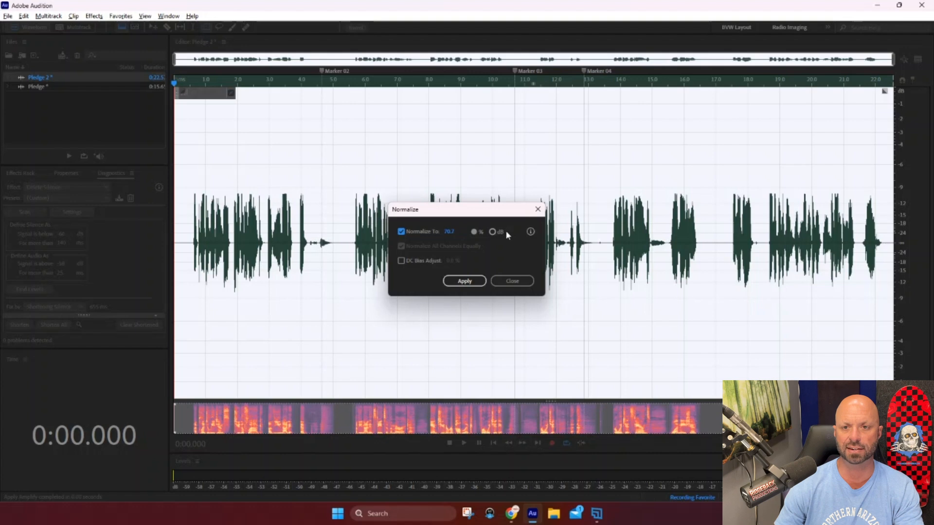
pyautogui.click(492, 232)
pyautogui.click(451, 232)
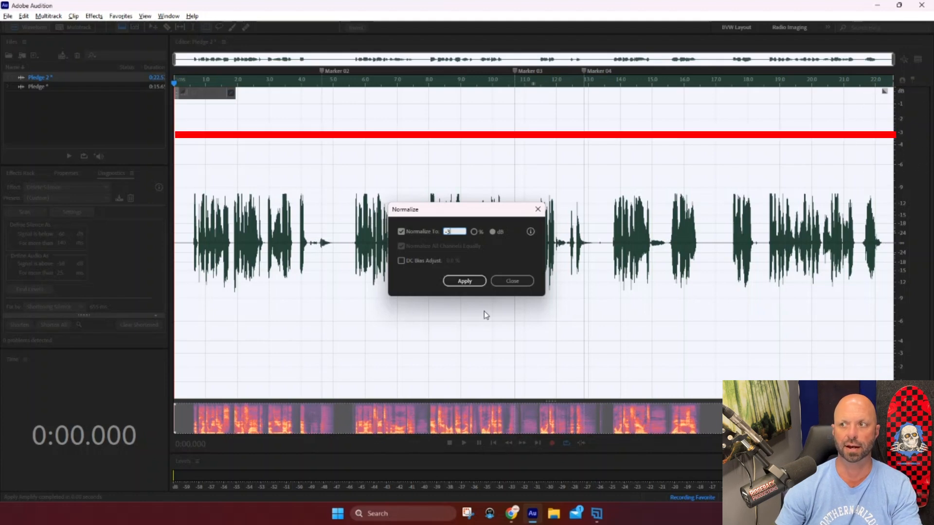
pyautogui.click(463, 281)
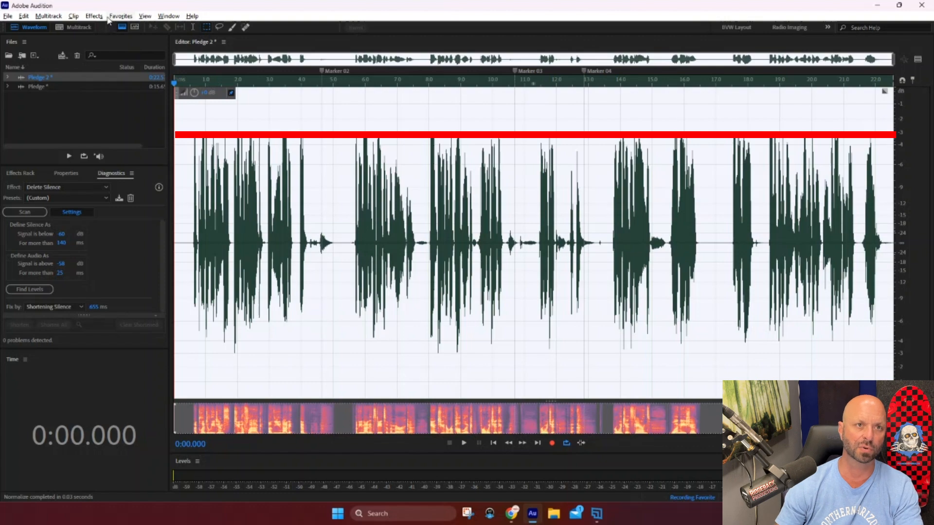
# - Stop recording the favorite and save it as "Normalize -3"
pyautogui.click(122, 17)
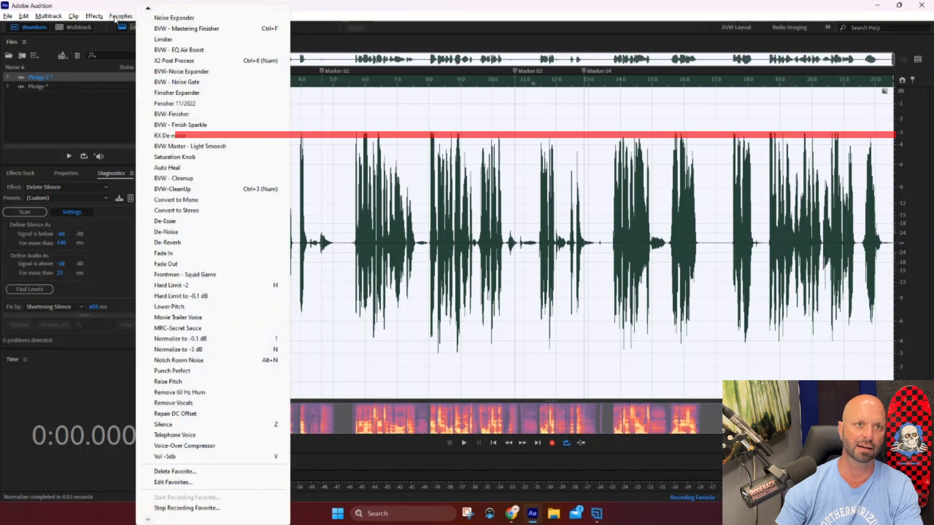
pyautogui.click(177, 508)
pyautogui.click(176, 508)
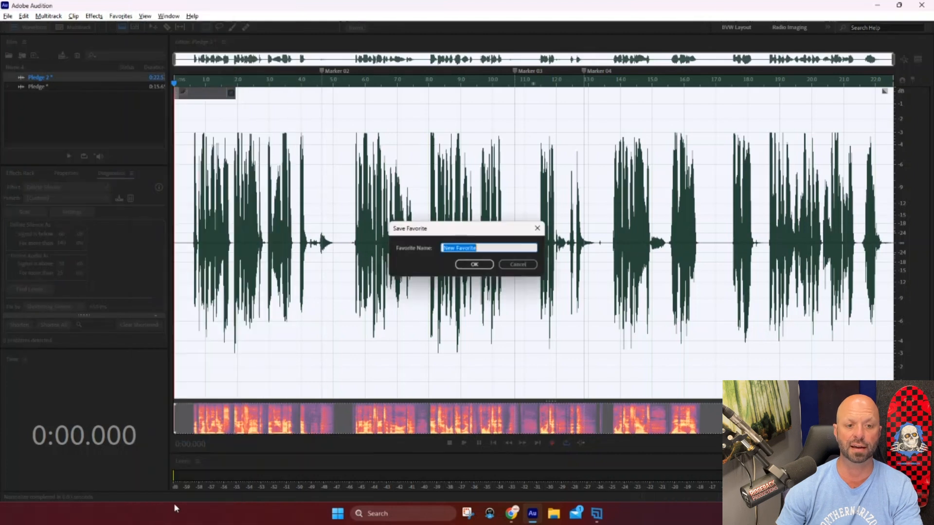
pyautogui.write('Normalize -3')
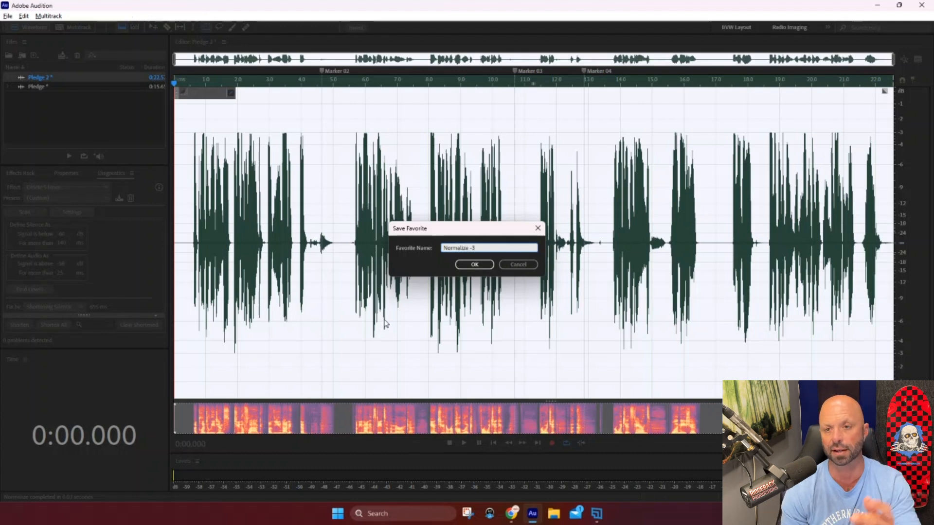
pyautogui.press('Return')
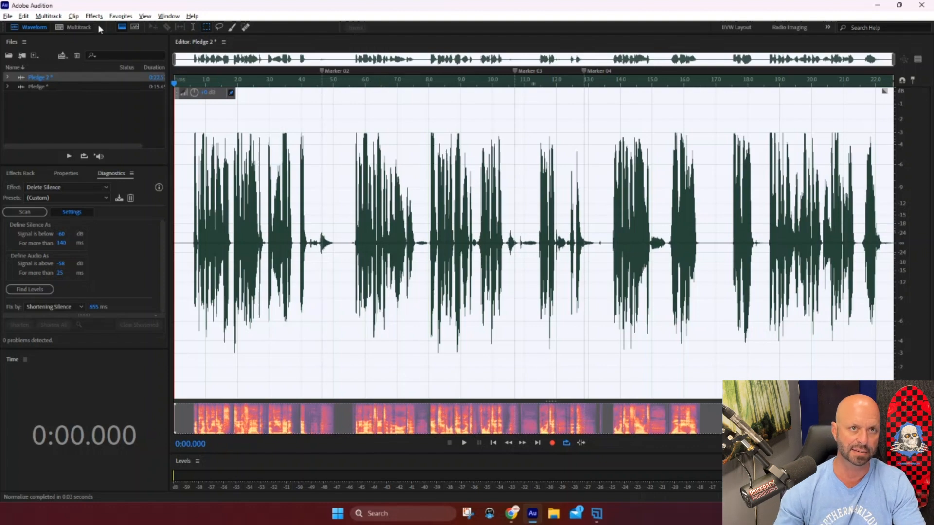
# - Set the playhead near 6.6 s, look over the saved favorites, and place the playhead near 8.2 s
pyautogui.click(384, 263)
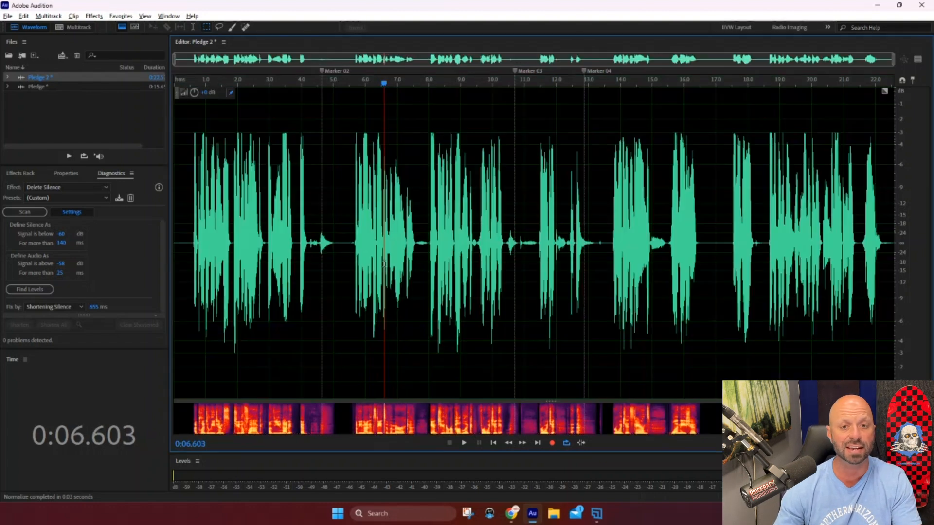
pyautogui.click(118, 17)
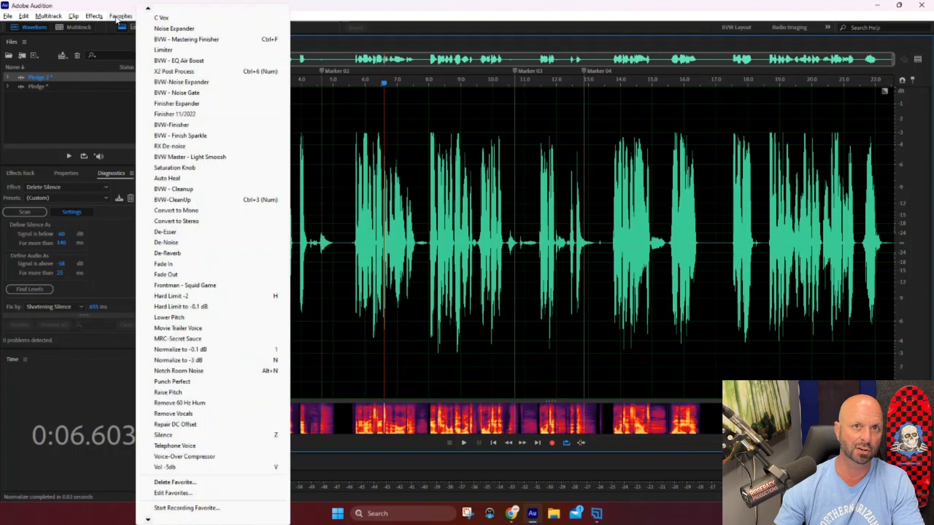
pyautogui.click(435, 310)
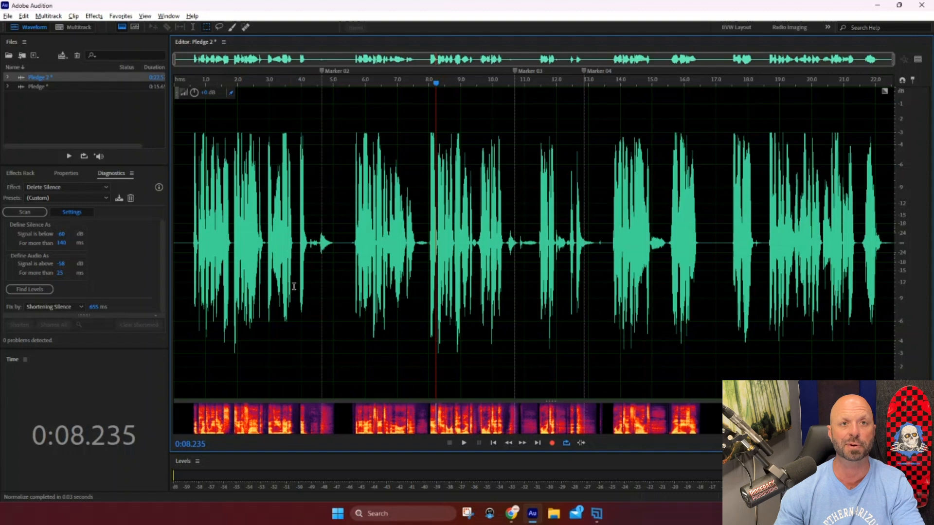
# - Open the keyboard shortcuts editor and load the Default Set (read-only) layout preset
pyautogui.click(24, 17)
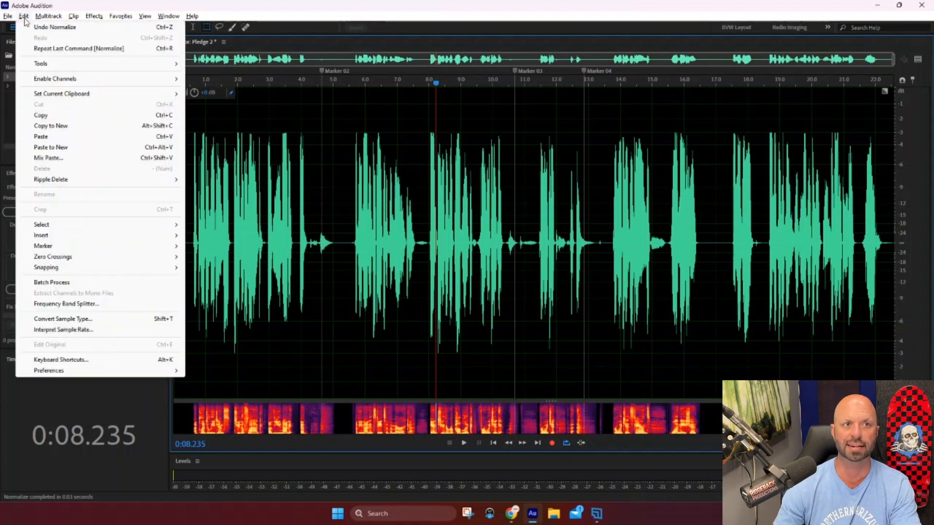
pyautogui.click(85, 362)
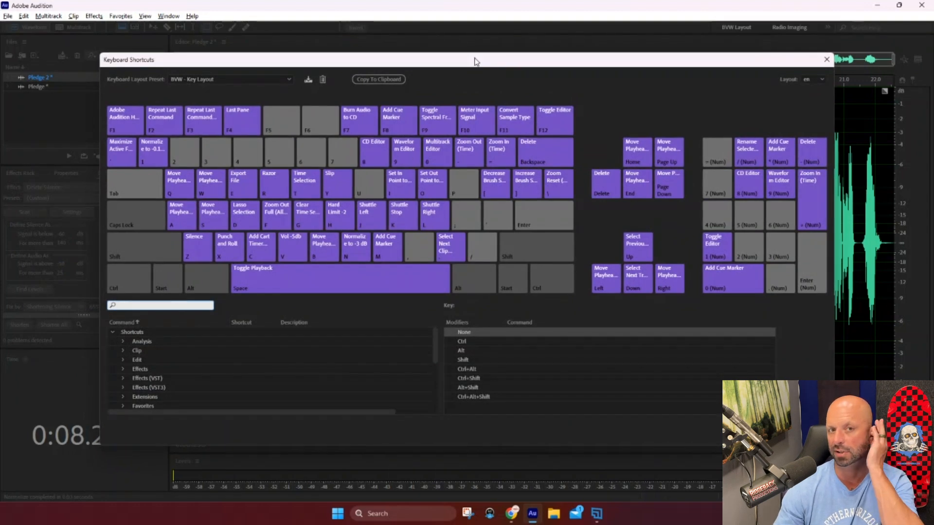
pyautogui.moveTo(474, 59); pyautogui.dragTo(473, 72)
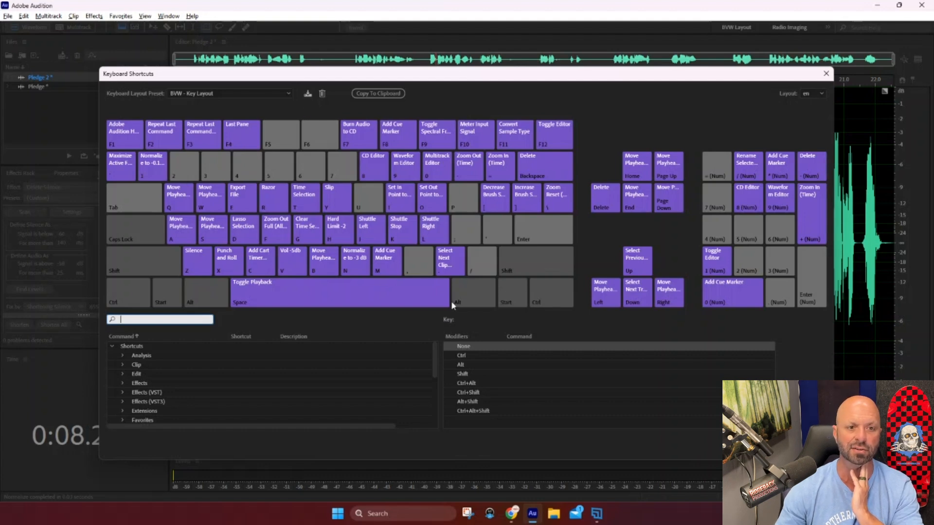
pyautogui.click(237, 98)
pyautogui.click(231, 104)
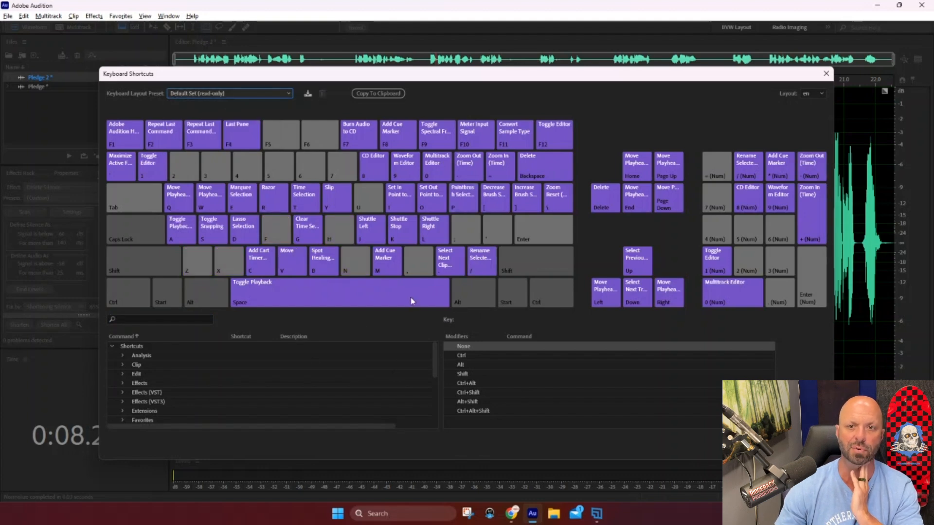
# - Switch the keyboard layout preset to BVW - Key Layout and back to Default Set (read-only)
pyautogui.click(287, 94)
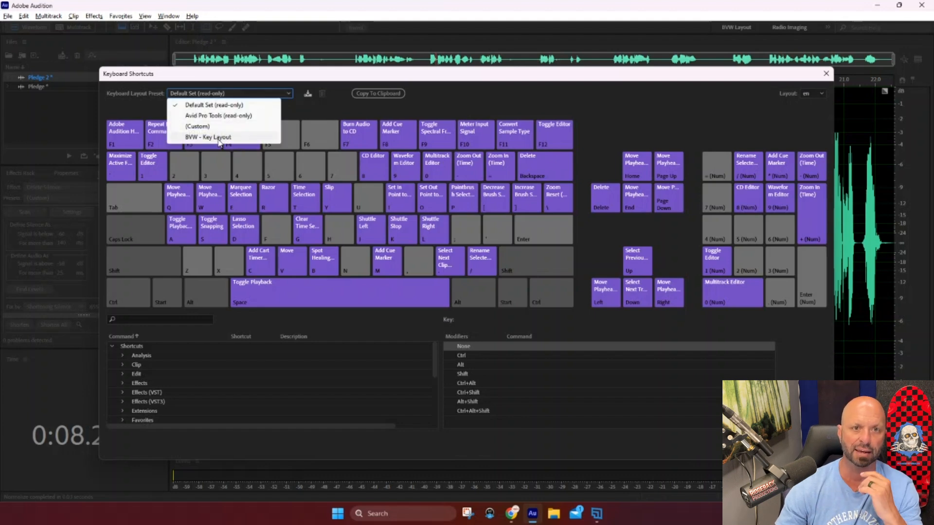
pyautogui.click(223, 139)
pyautogui.click(261, 96)
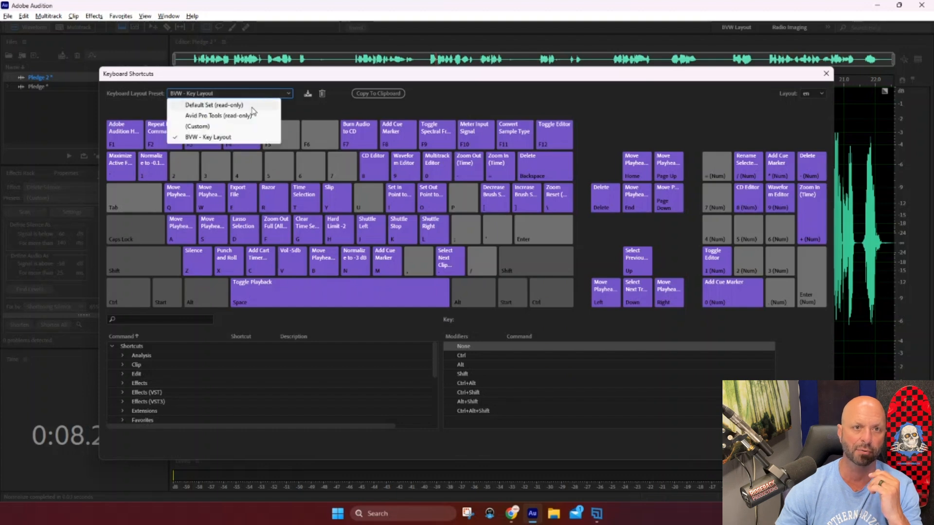
pyautogui.click(252, 102)
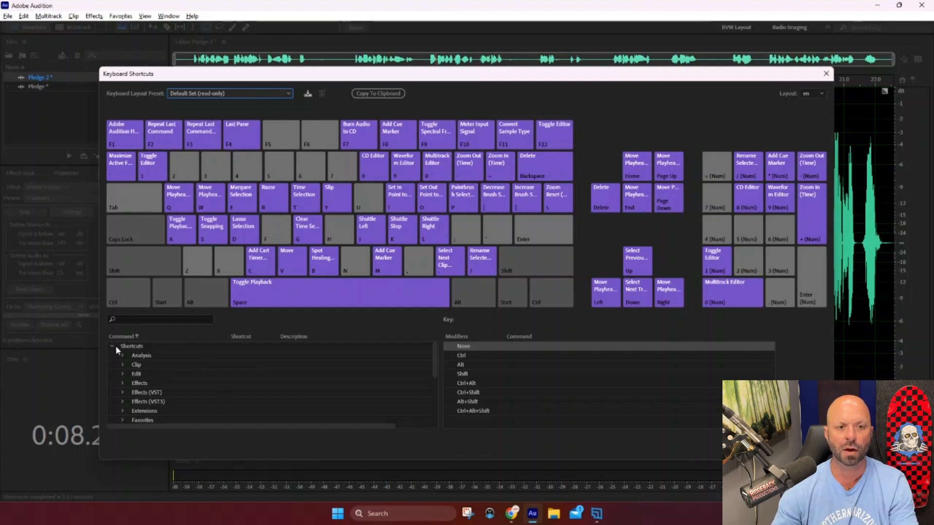
# - Expand the Transport group in the list of shortcut commands
pyautogui.press('ctrl')
pyautogui.press('ctrl')
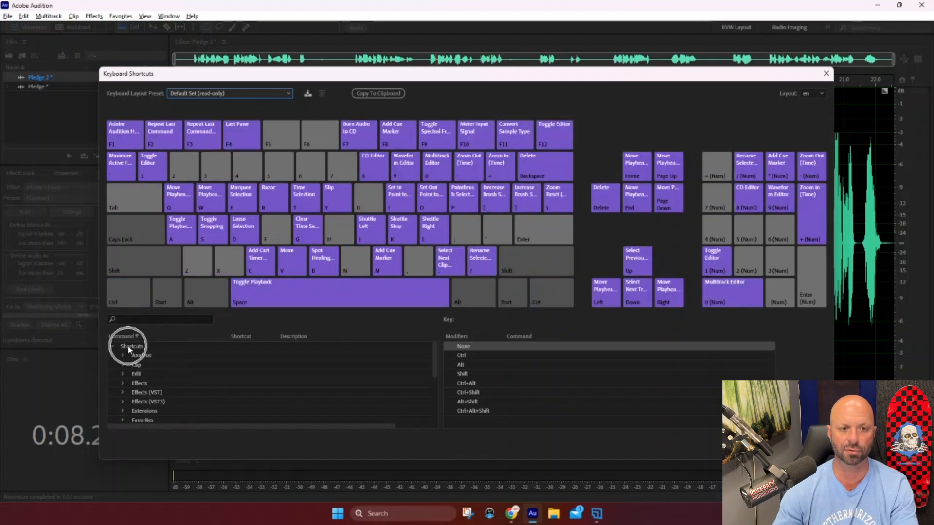
pyautogui.press('ctrl')
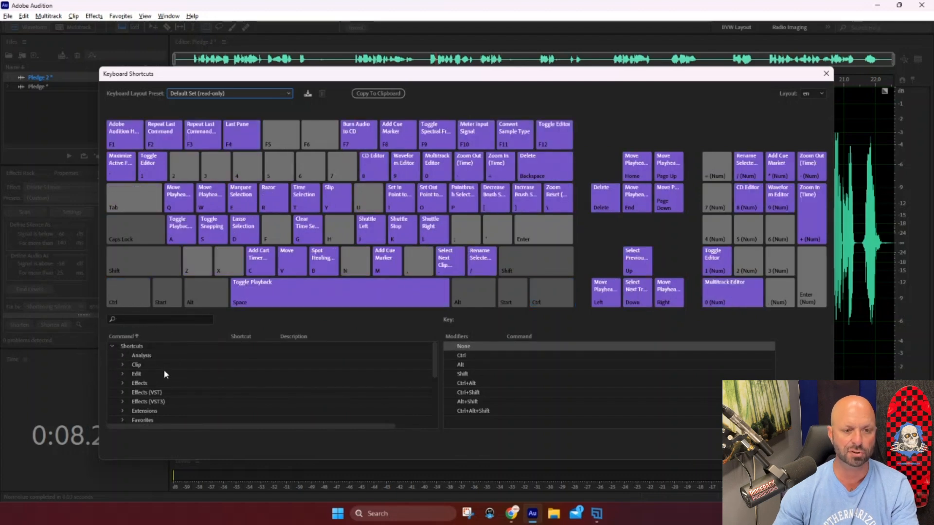
pyautogui.scroll(-5, 152, 407)
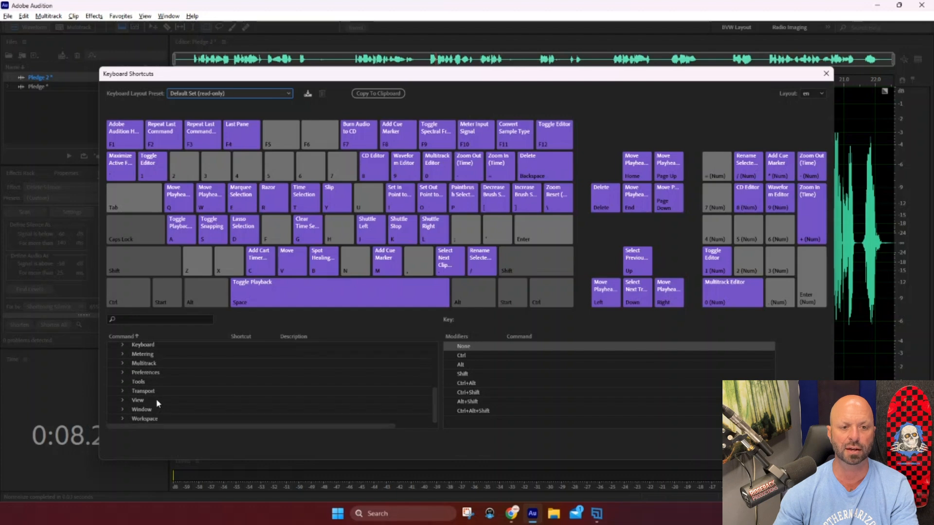
pyautogui.press('ctrl')
pyautogui.press('ctrl')
pyautogui.press('ctrl')
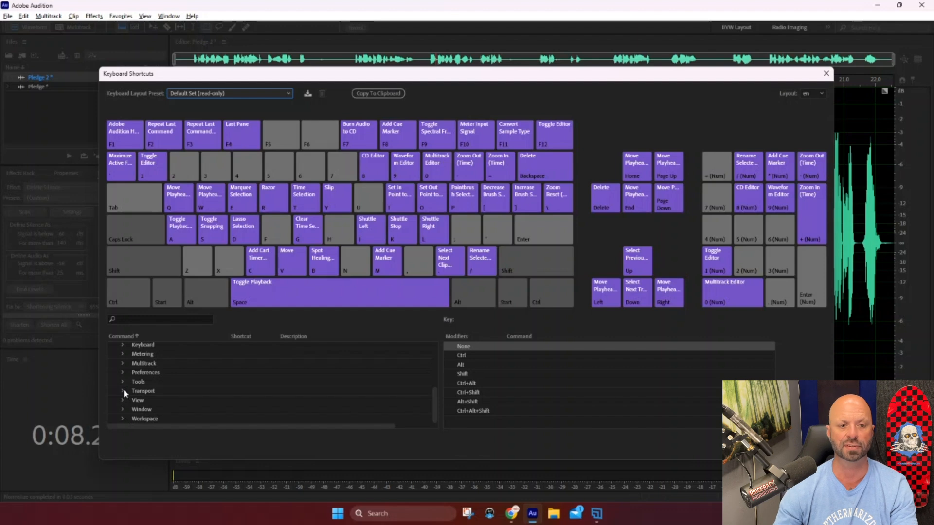
pyautogui.press('ctrl')
pyautogui.press('ctrl')
pyautogui.click(120, 390)
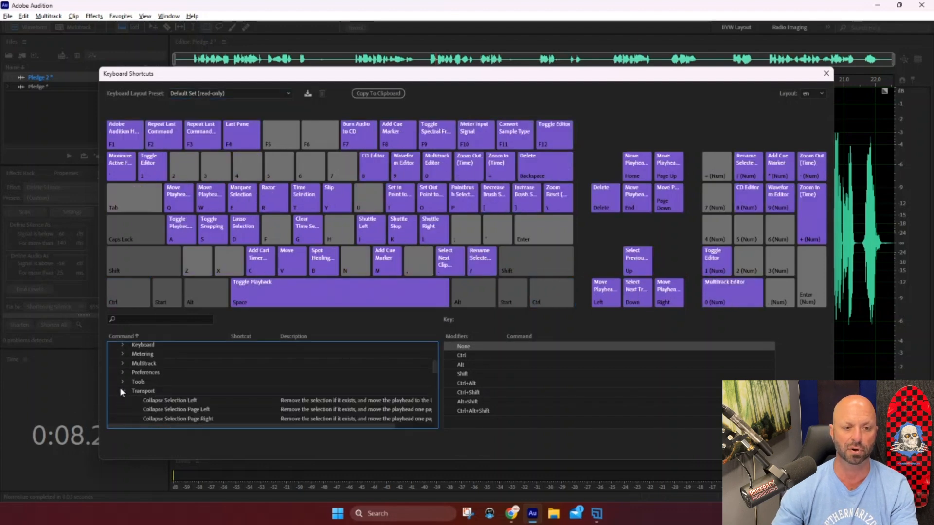
# - Examine the playhead movement commands in the Transport group and the shortcuts assigned to them
pyautogui.scroll(-1, 243, 393)
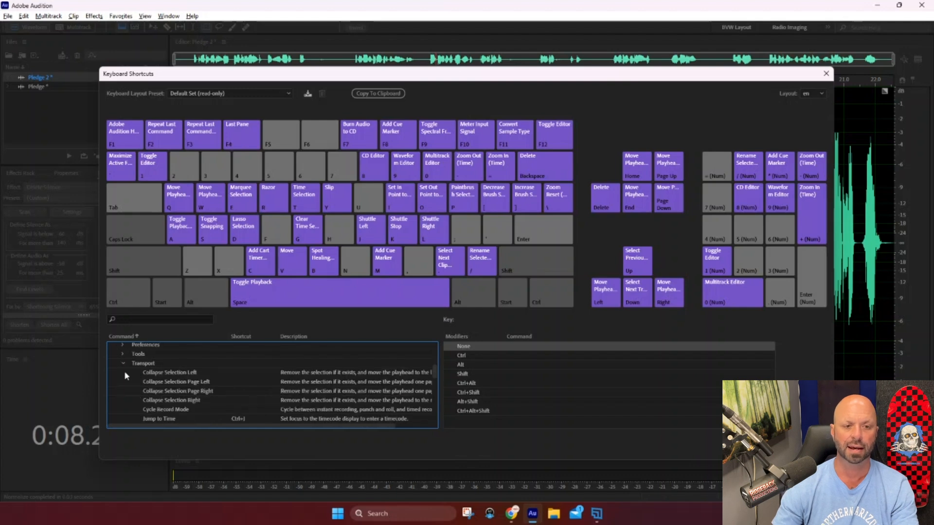
pyautogui.scroll(-1, 187, 387)
pyautogui.scroll(-1, 187, 387)
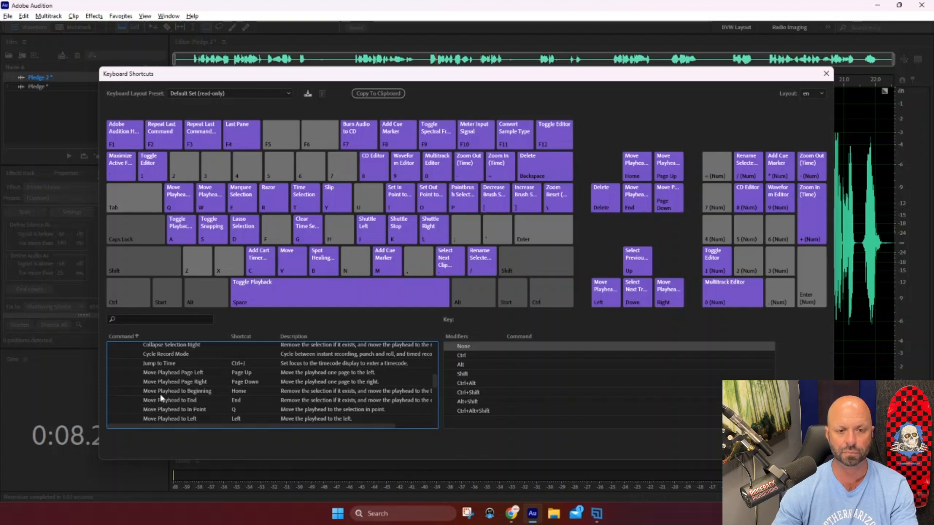
pyautogui.press('ctrl')
pyautogui.press('ctrl')
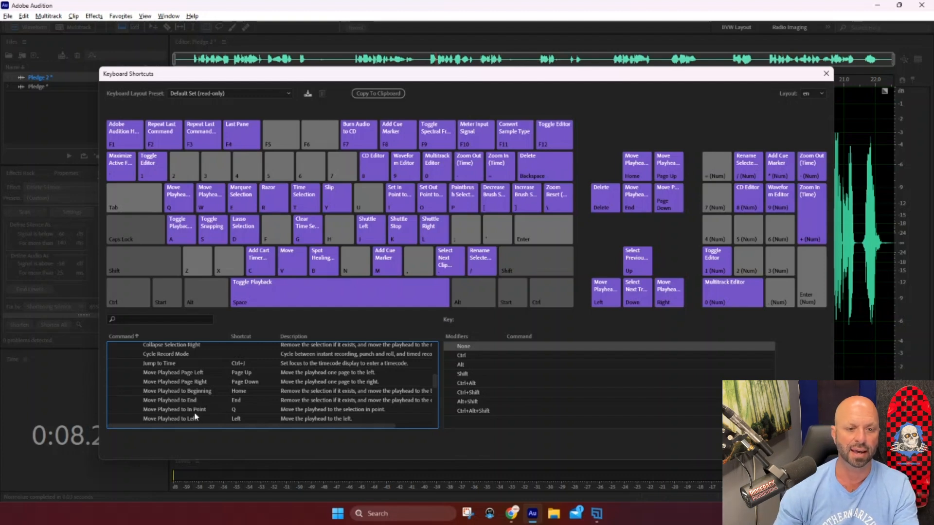
pyautogui.scroll(-1, 178, 408)
pyautogui.scroll(-1, 176, 407)
pyautogui.press('ctrl')
pyautogui.press('ctrl')
pyautogui.press('ctrl')
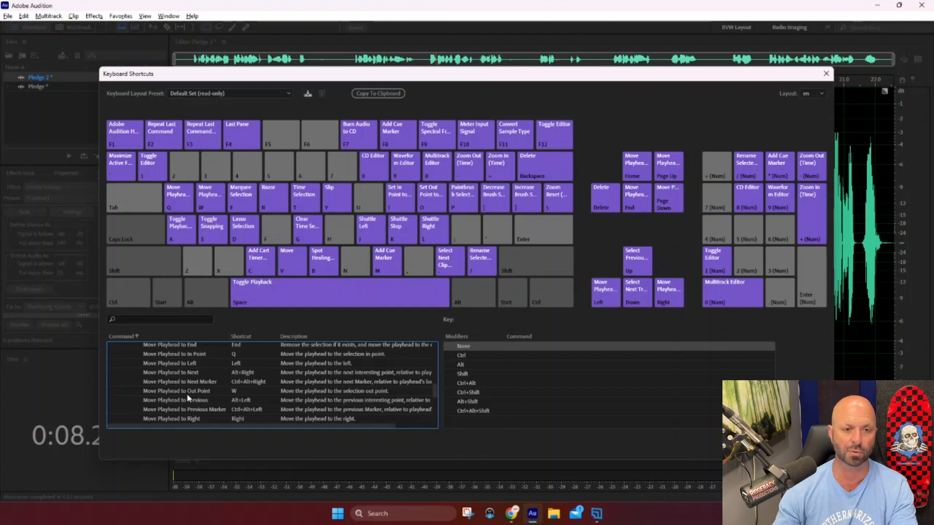
# - Add S as an additional shortcut for the Move Playhead to Next Marker command
pyautogui.click(170, 387)
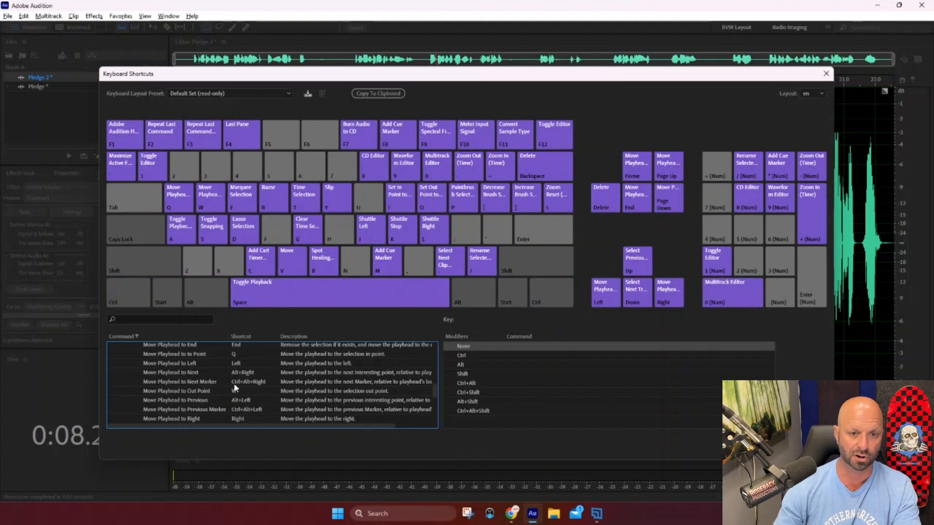
pyautogui.click(270, 380)
pyautogui.click(279, 384)
pyautogui.press('ctrl')
pyautogui.press('ctrl')
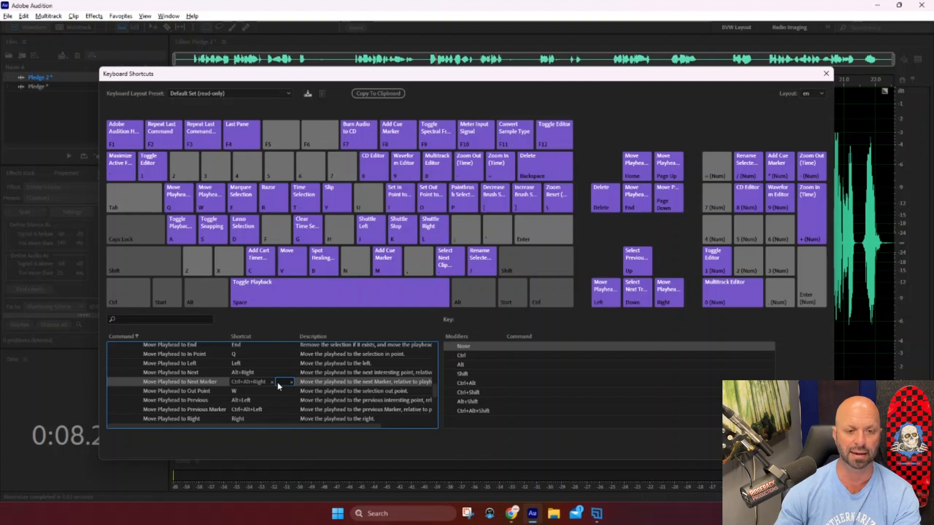
pyautogui.press('s')
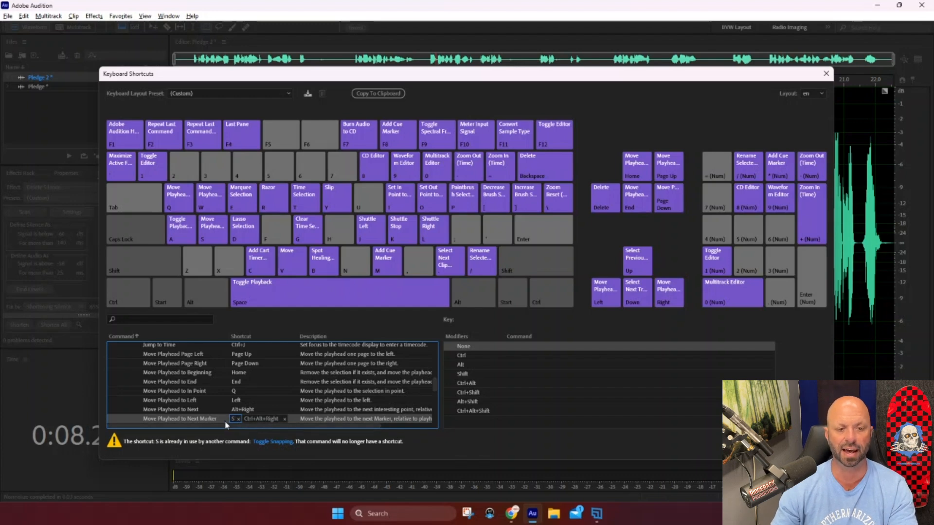
# - Add A as an additional shortcut for the Move Playhead to Previous command
pyautogui.scroll(-2, 224, 413)
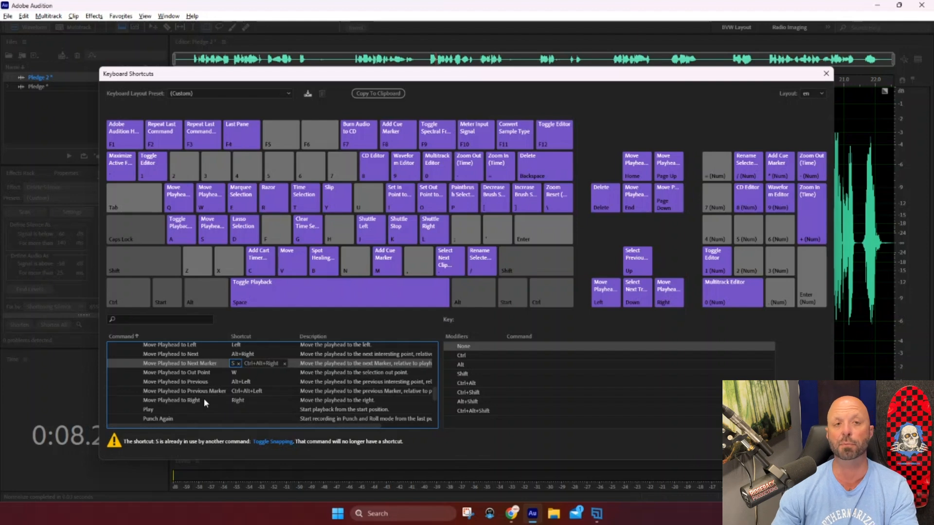
pyautogui.press('ctrl')
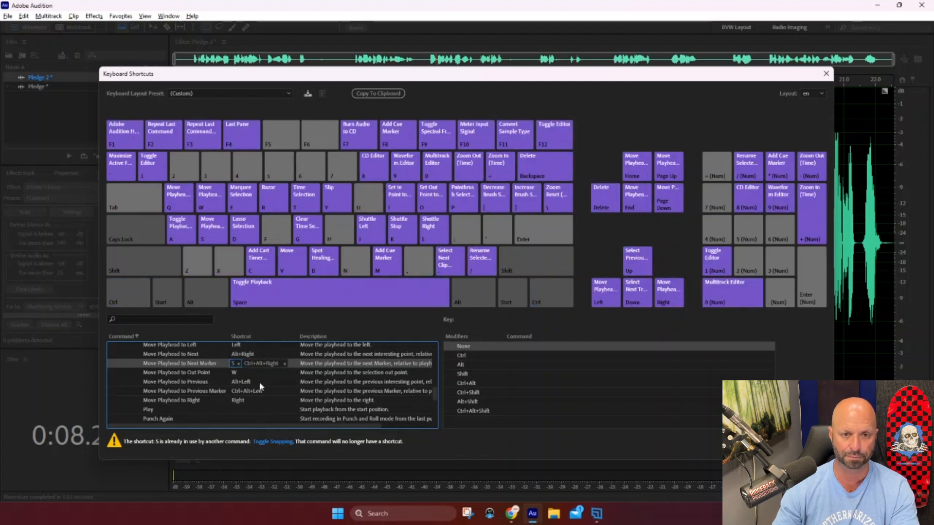
pyautogui.click(260, 383)
pyautogui.click(263, 383)
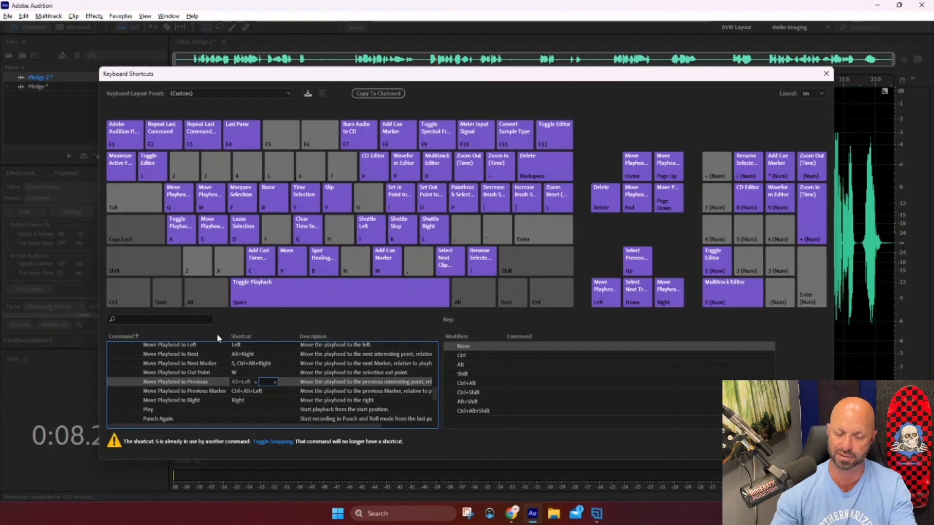
pyautogui.press('a')
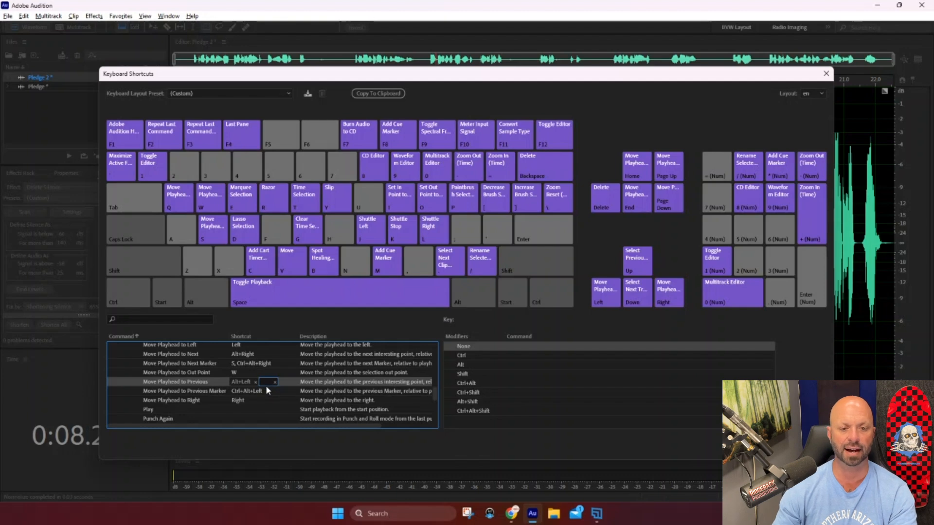
pyautogui.press('a')
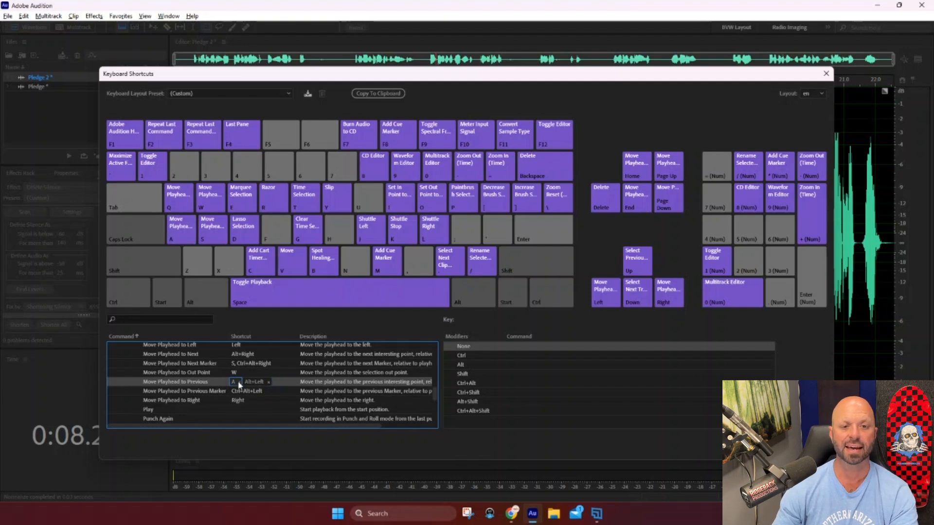
pyautogui.press('ctrl')
pyautogui.press('ctrl')
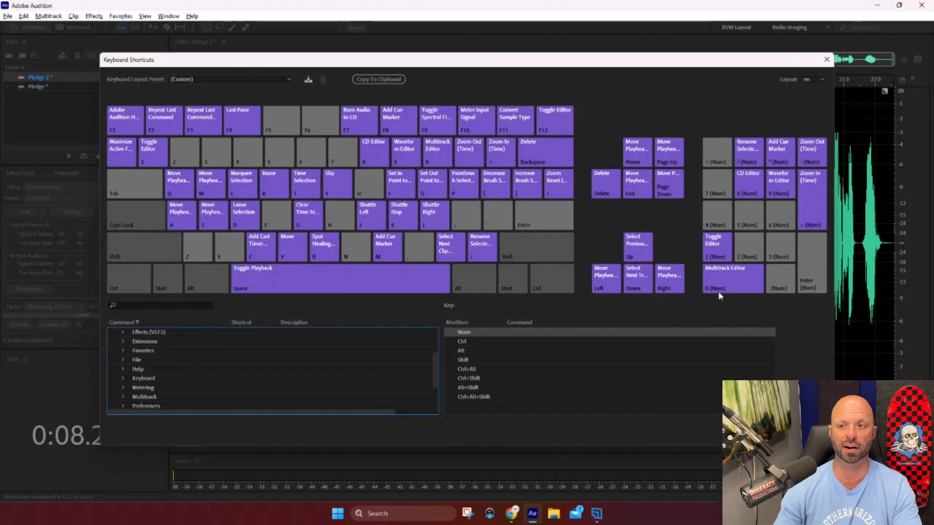
# - Expand the Edit group in the list of shortcut commands
pyautogui.scroll(2, 214, 375)
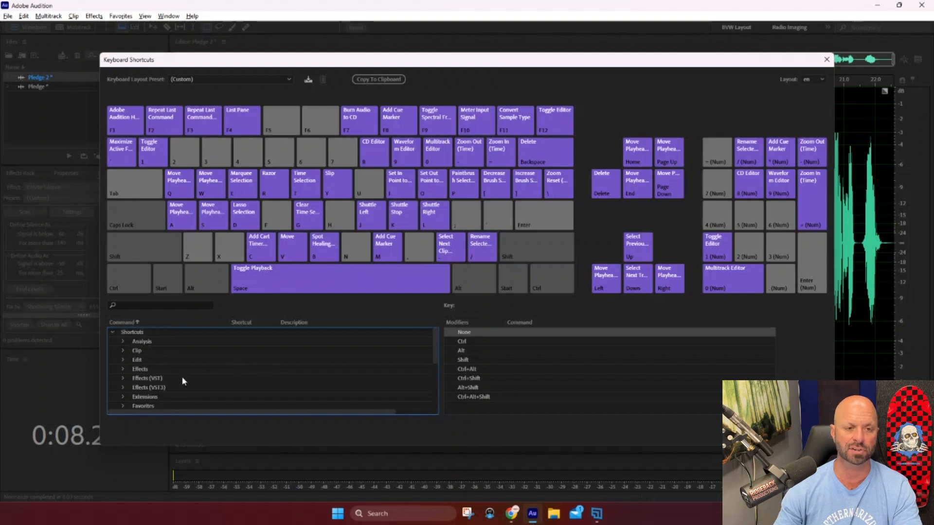
pyautogui.press('ctrl')
pyautogui.press('ctrl')
pyautogui.press('ctrl')
pyautogui.press('ctrl')
pyautogui.press('ctrl')
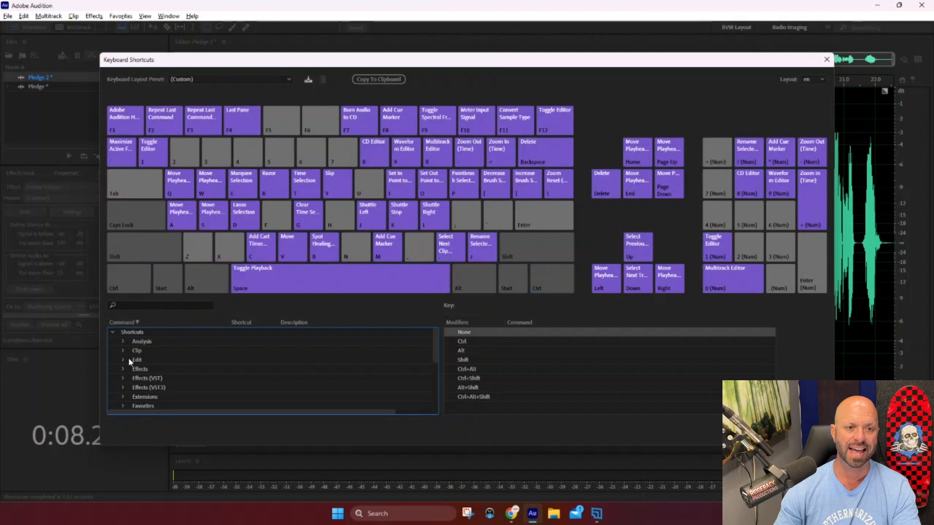
pyautogui.click(124, 361)
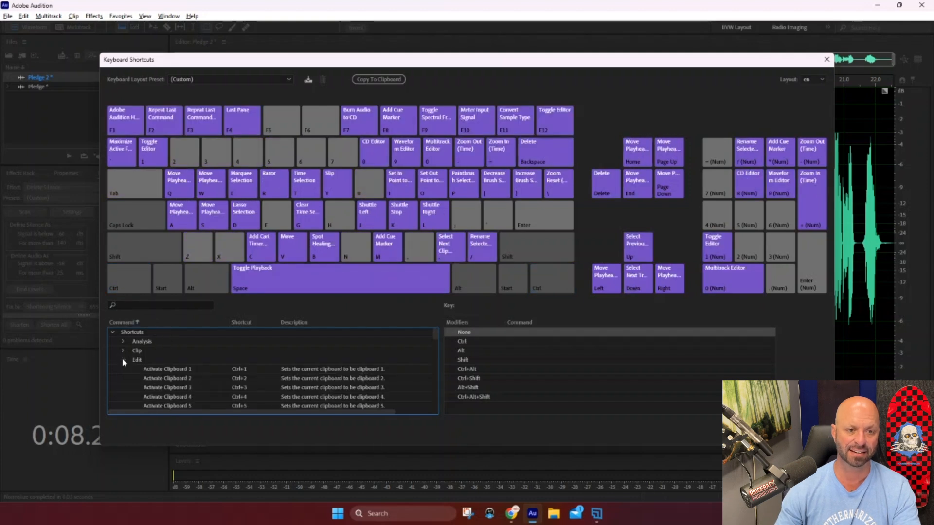
# - Add numpad 0 as an additional shortcut for the Add Cue Marker command in the Edit group
pyautogui.scroll(-2, 170, 377)
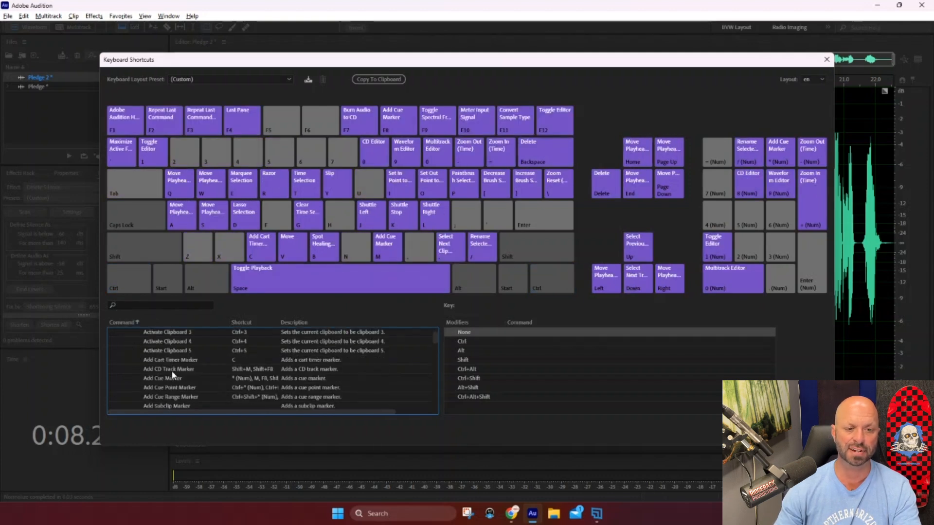
pyautogui.scroll(-1, 189, 394)
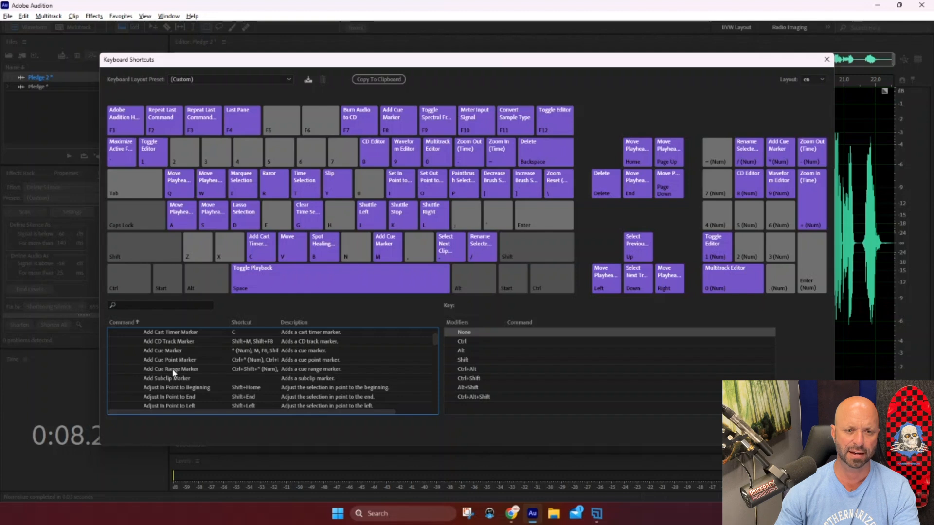
pyautogui.press('ctrl')
pyautogui.press('ctrl')
pyautogui.press('ctrl')
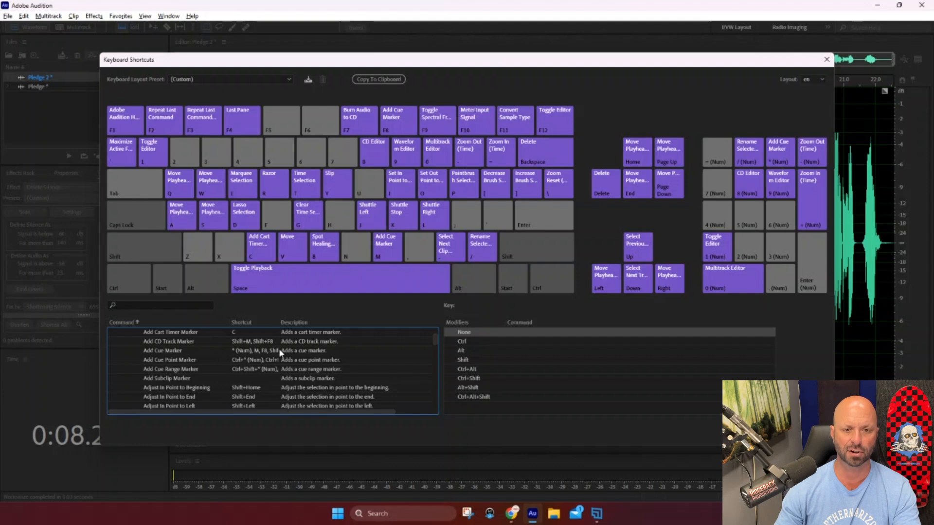
pyautogui.click(228, 351)
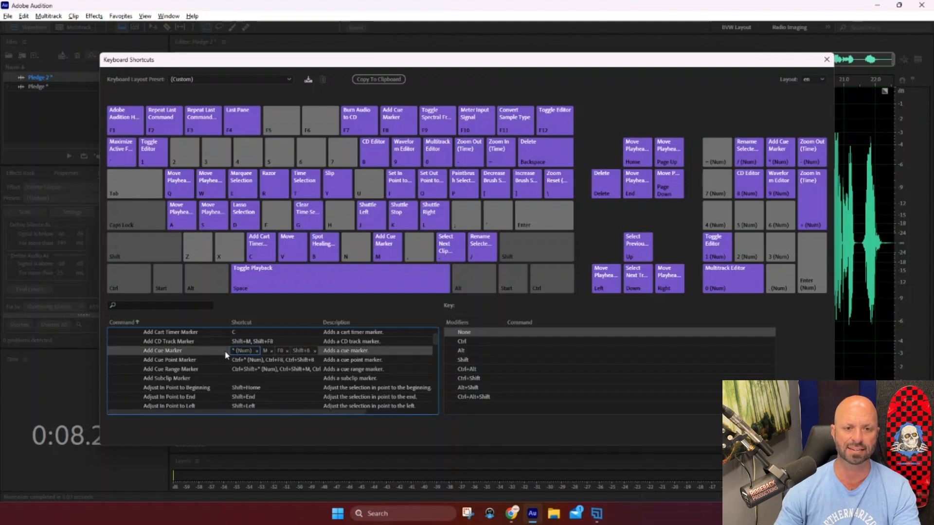
pyautogui.click(319, 350)
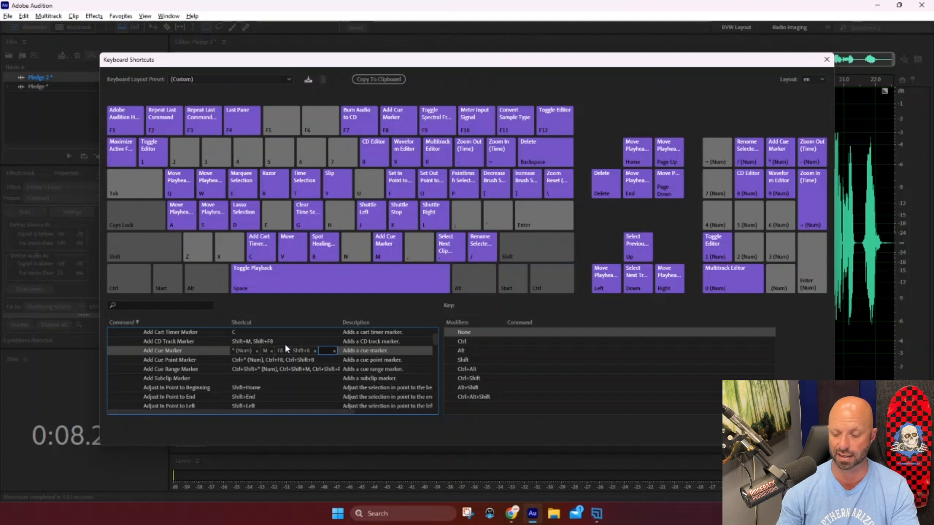
pyautogui.press('ctrl')
pyautogui.press('ctrl')
pyautogui.press('ctrl')
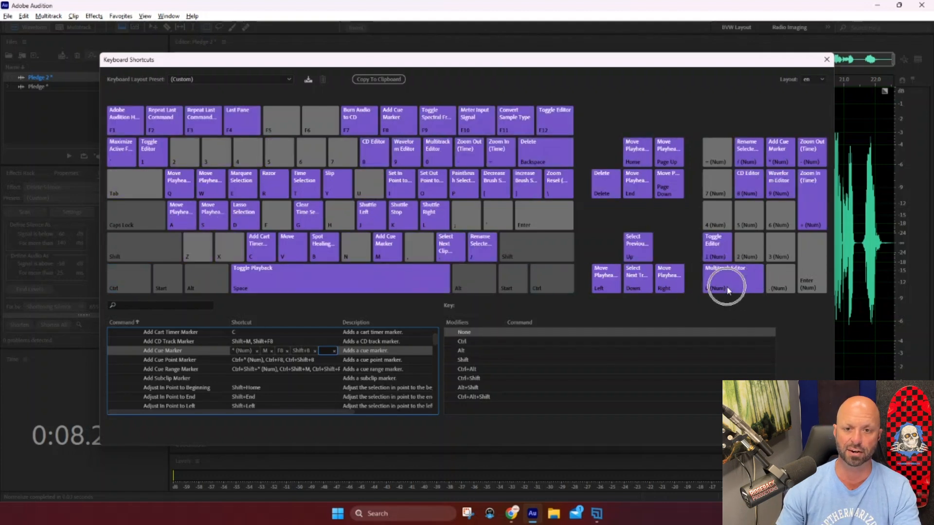
pyautogui.press('KP_0')
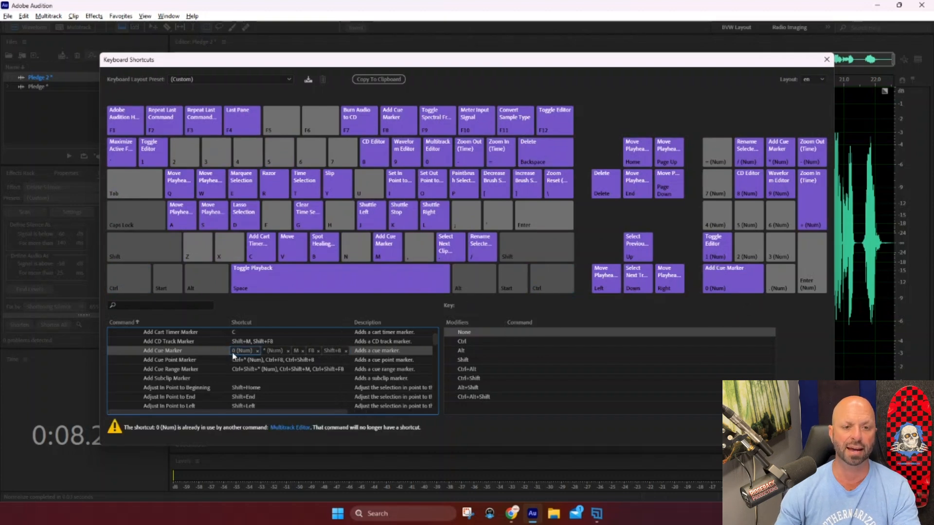
pyautogui.press('ctrl')
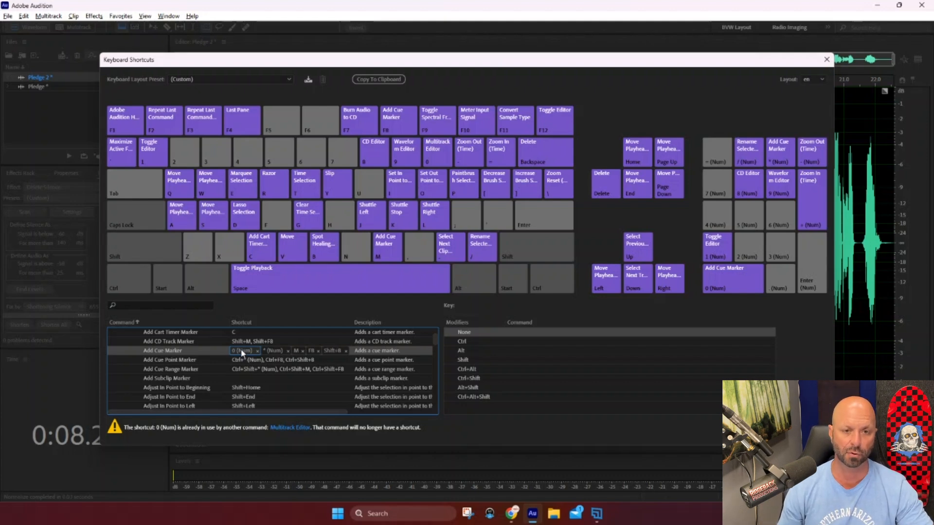
# - Collapse the Edit group and expand the Favorites group in the list of shortcut commands
pyautogui.scroll(3, 168, 361)
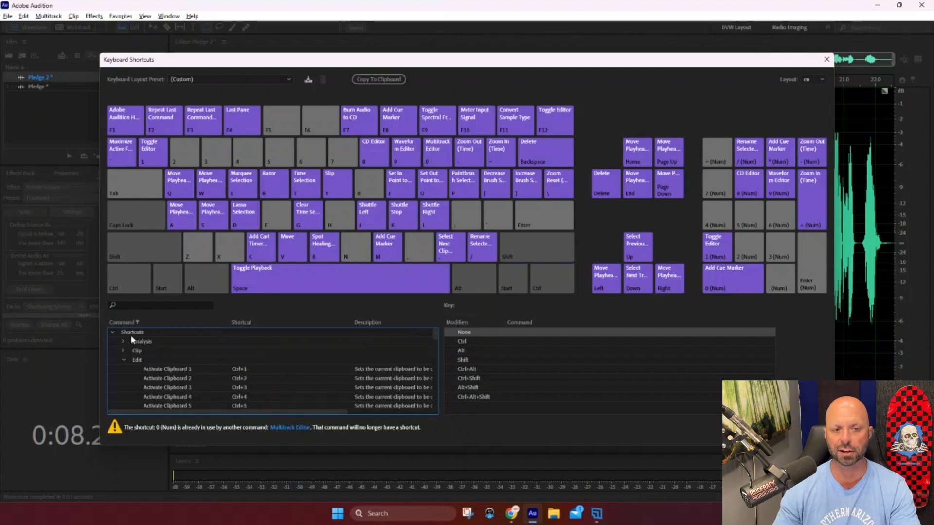
pyautogui.click(123, 359)
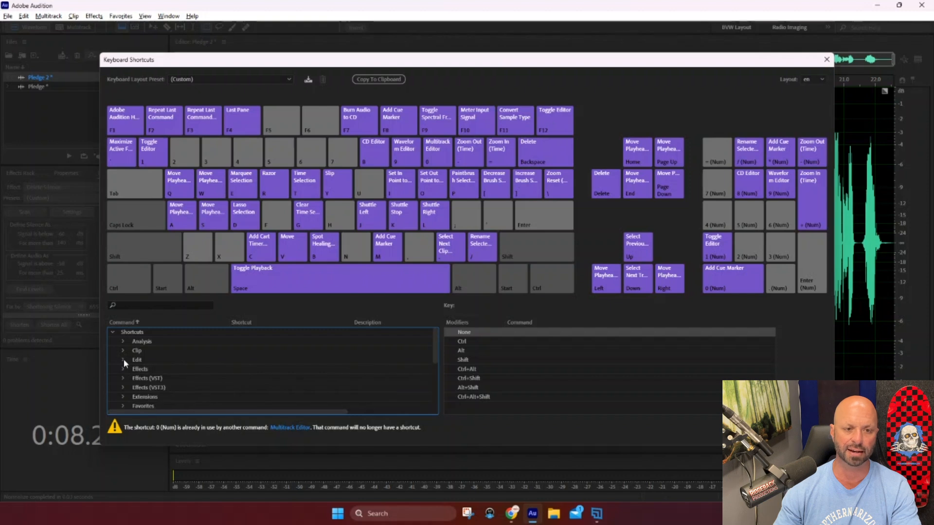
pyautogui.scroll(-2, 147, 384)
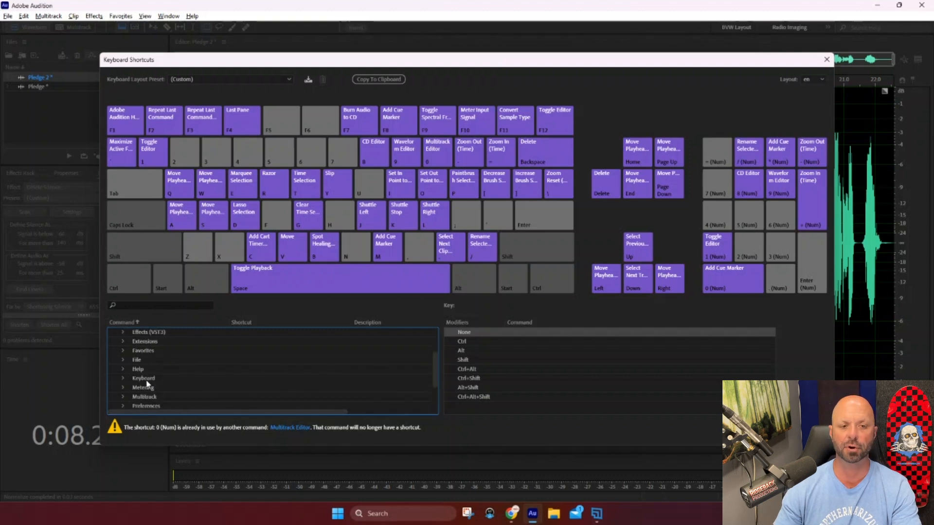
pyautogui.click(122, 349)
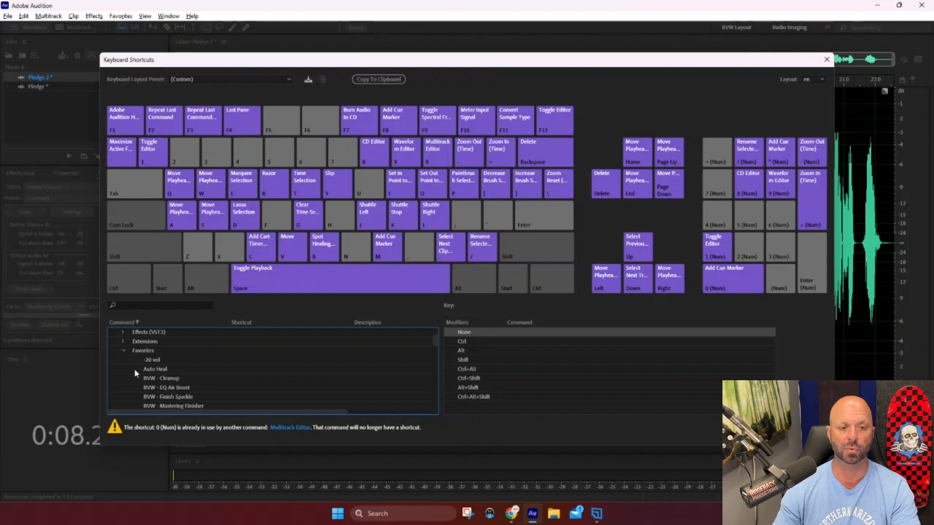
# - Assign N as the shortcut for the Normalize -3 favorite
pyautogui.scroll(-8, 163, 381)
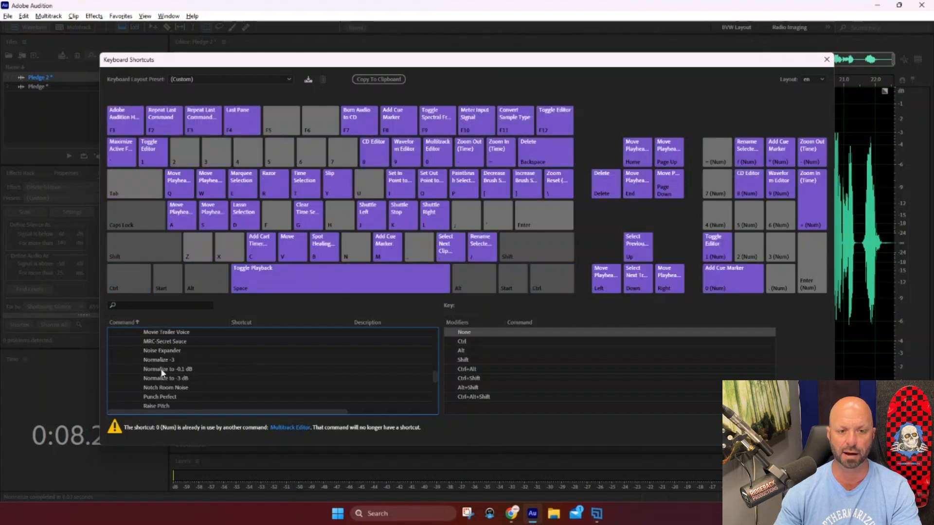
pyautogui.press('ctrl')
pyautogui.press('ctrl')
pyautogui.press('ctrl')
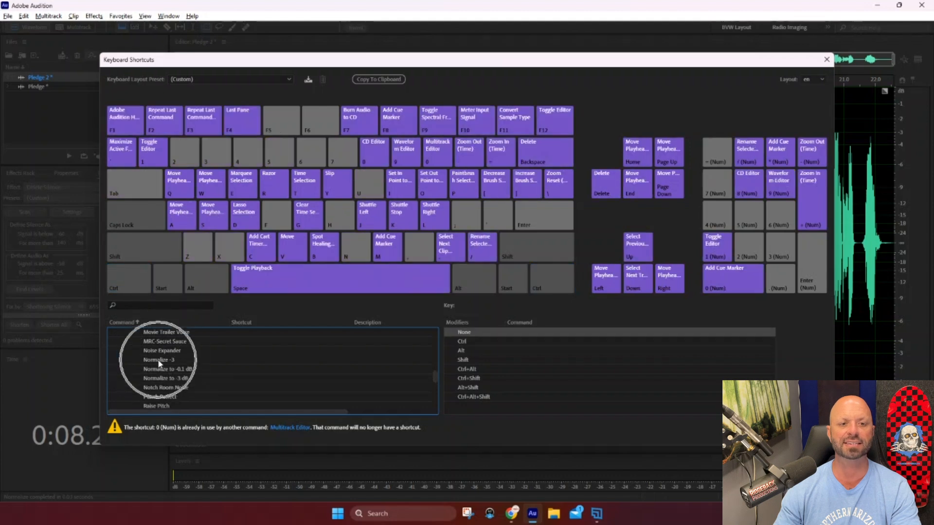
pyautogui.click(159, 360)
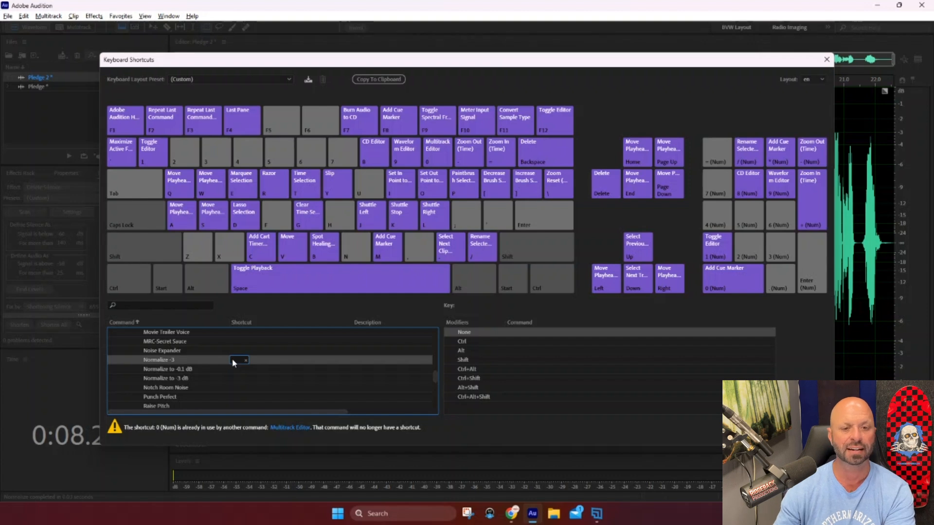
pyautogui.press('n')
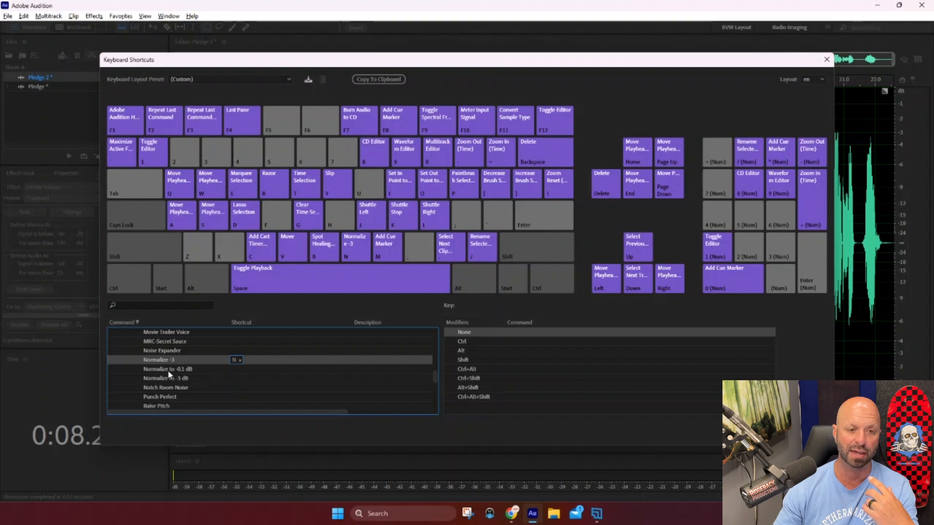
# - Assign V as the shortcut for the Volume -15 favorite
pyautogui.scroll(10, 169, 374)
pyautogui.scroll(3, 146, 363)
pyautogui.click(141, 379)
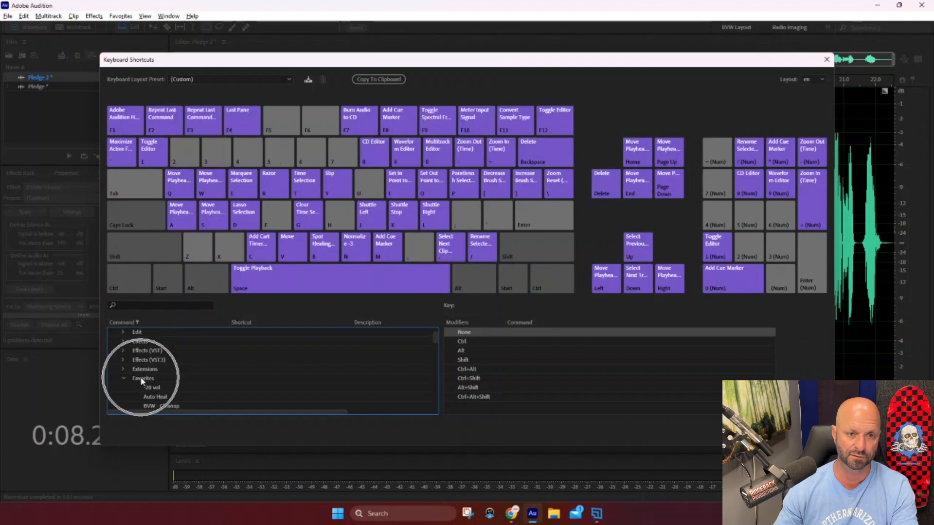
pyautogui.scroll(-2, 151, 378)
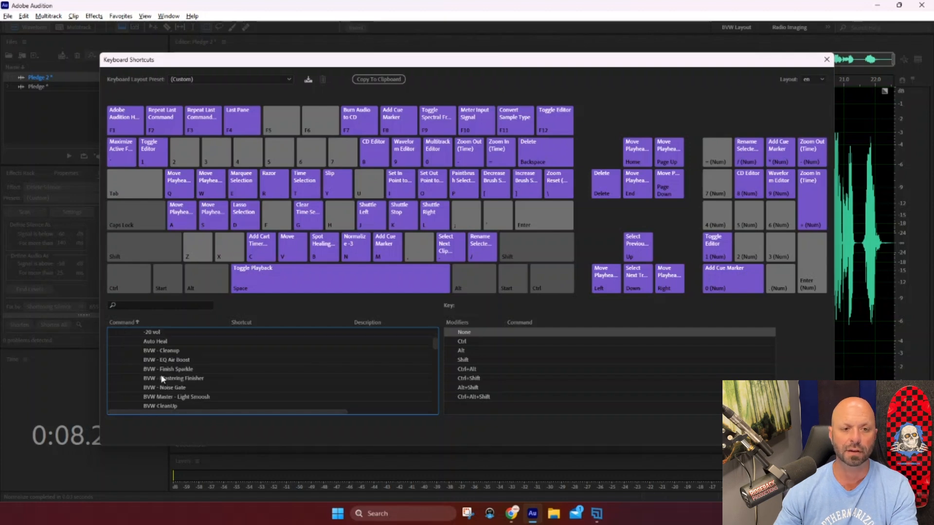
pyautogui.scroll(-5, 162, 378)
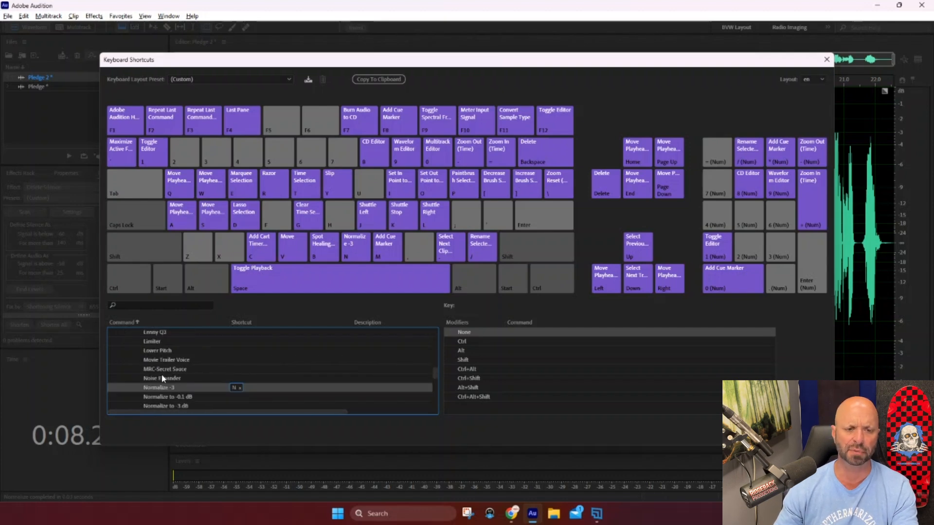
pyautogui.scroll(-3, 162, 378)
pyautogui.scroll(-2, 164, 372)
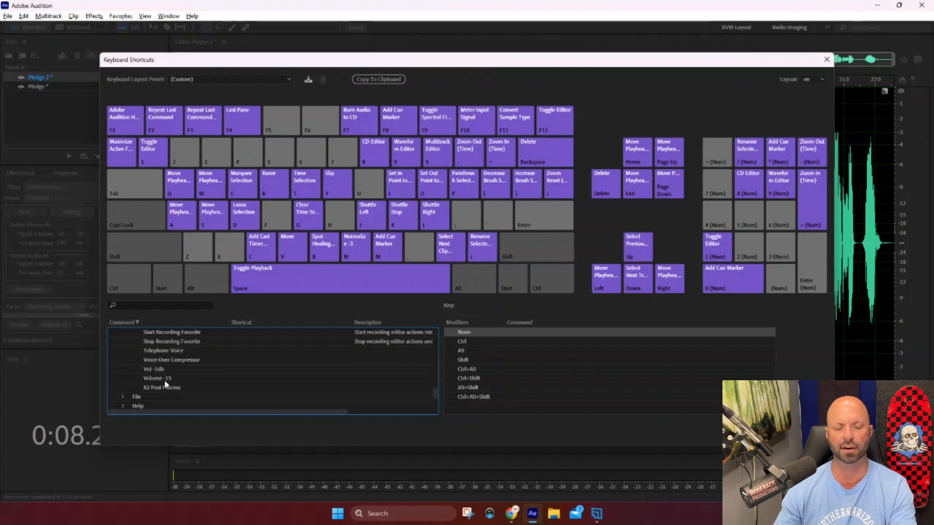
pyautogui.press('ctrl')
pyautogui.press('ctrl')
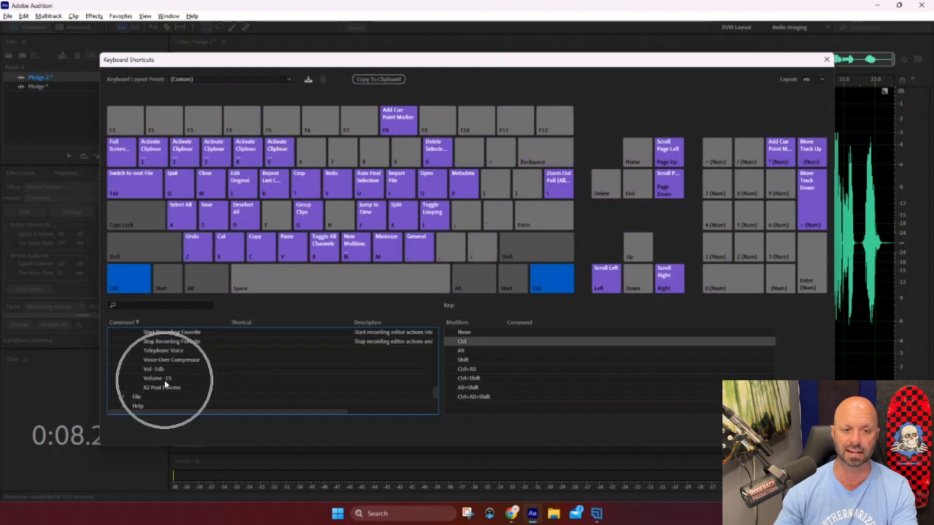
pyautogui.click(154, 380)
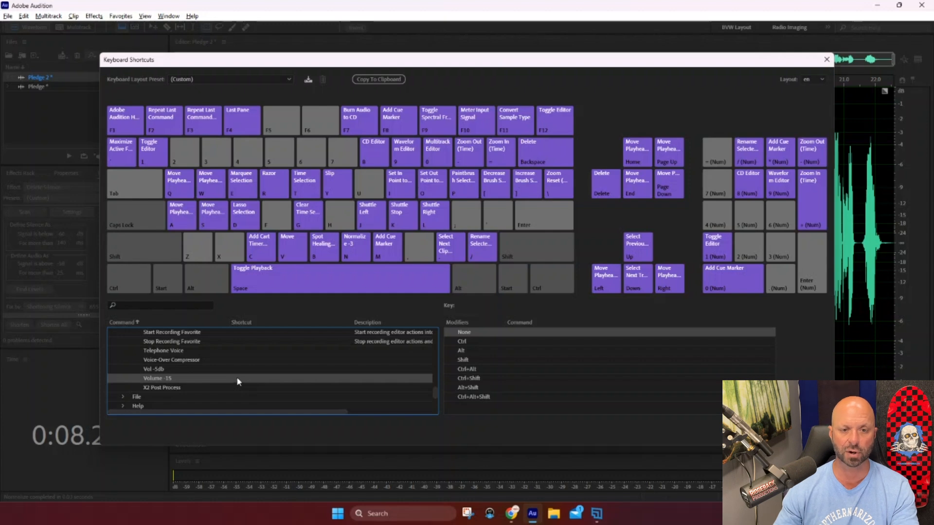
pyautogui.press('ctrl')
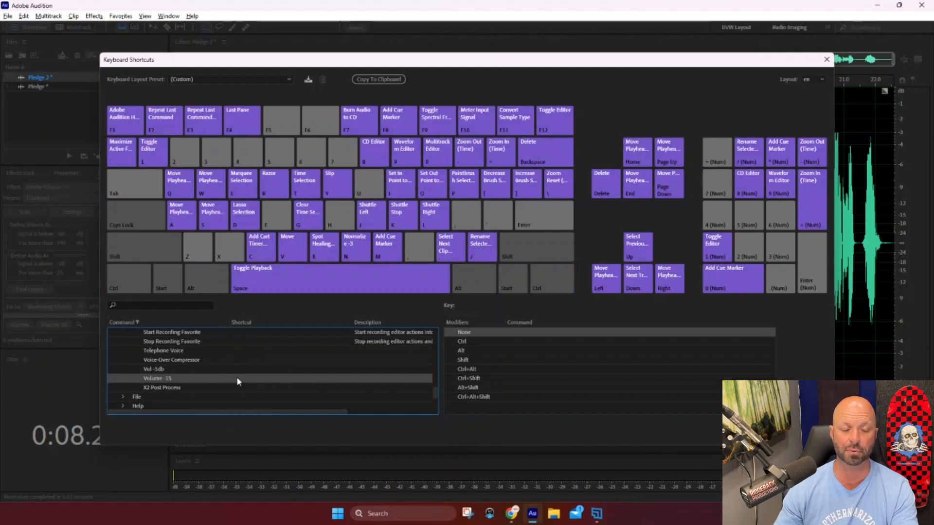
pyautogui.click(238, 379)
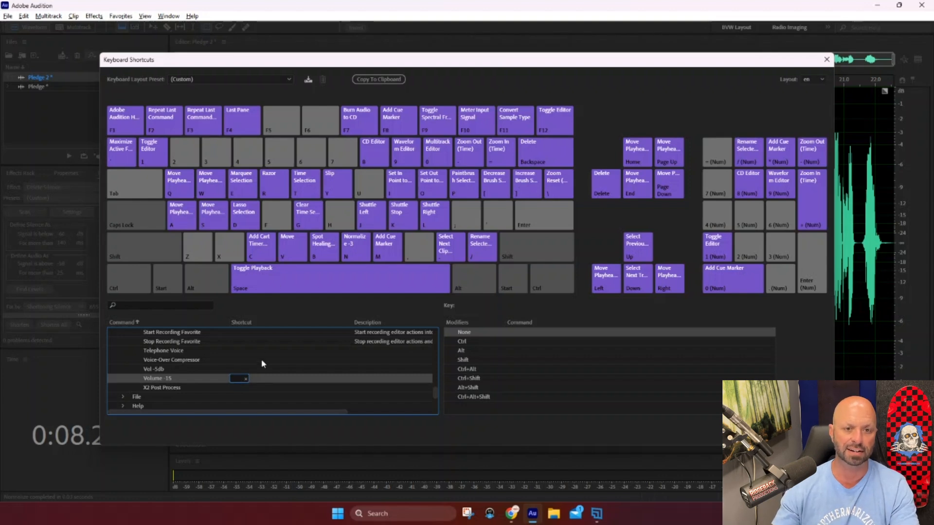
pyautogui.press('v')
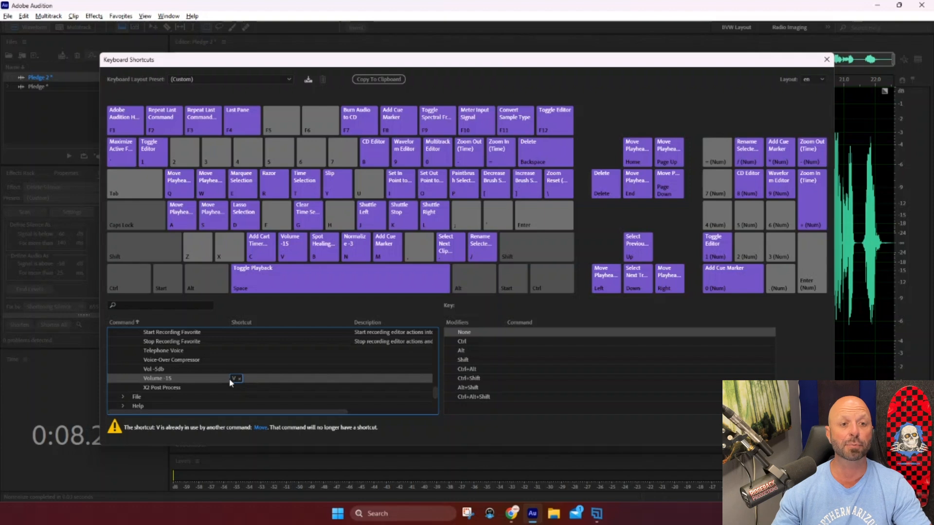
pyautogui.click(177, 379)
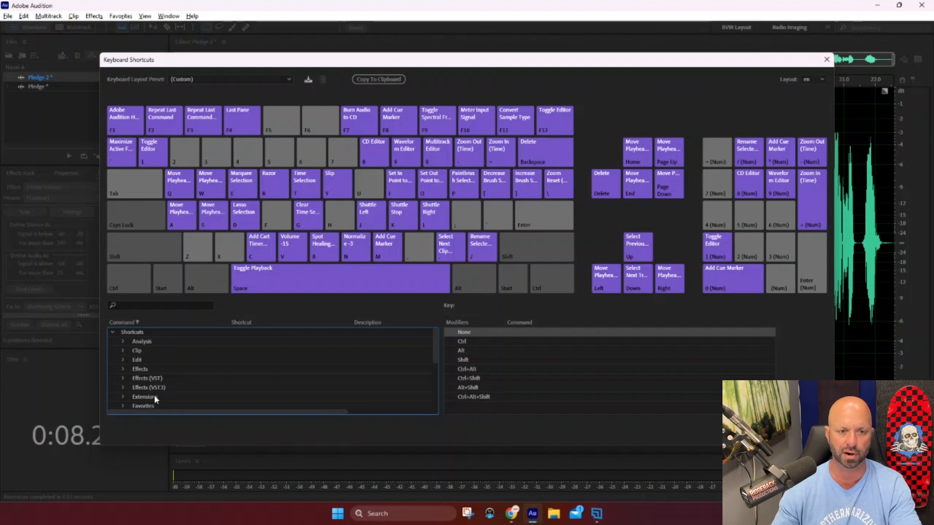
# - Search the shortcut commands for "export" and add E as an additional shortcut for the Export File command
pyautogui.press('ctrl')
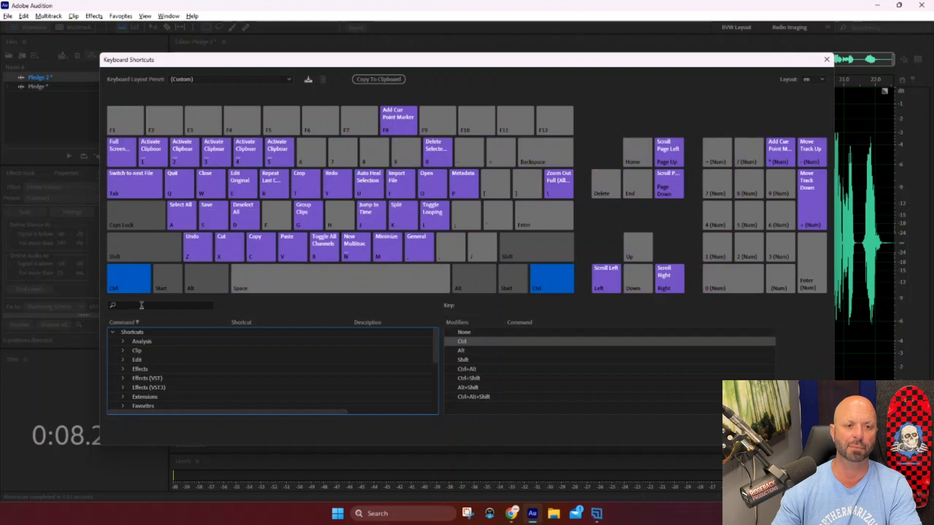
pyautogui.click(141, 305)
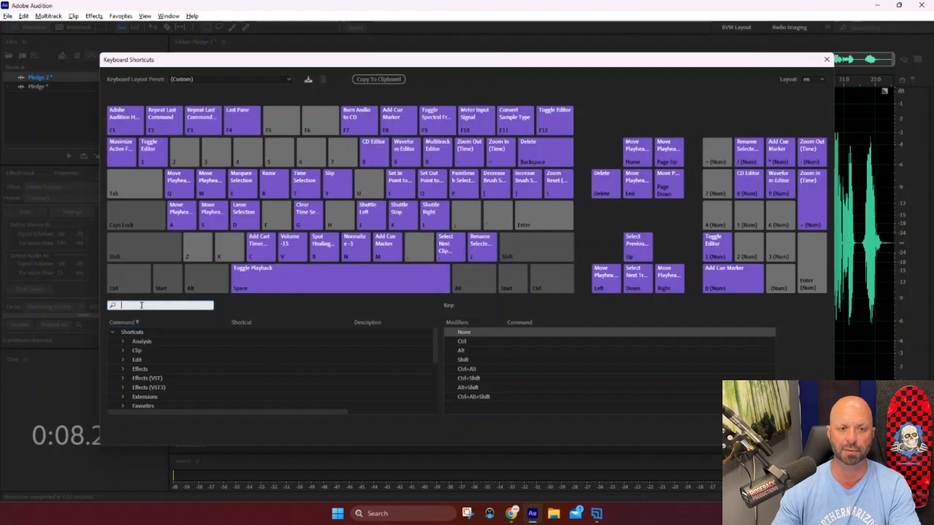
pyautogui.write('export')
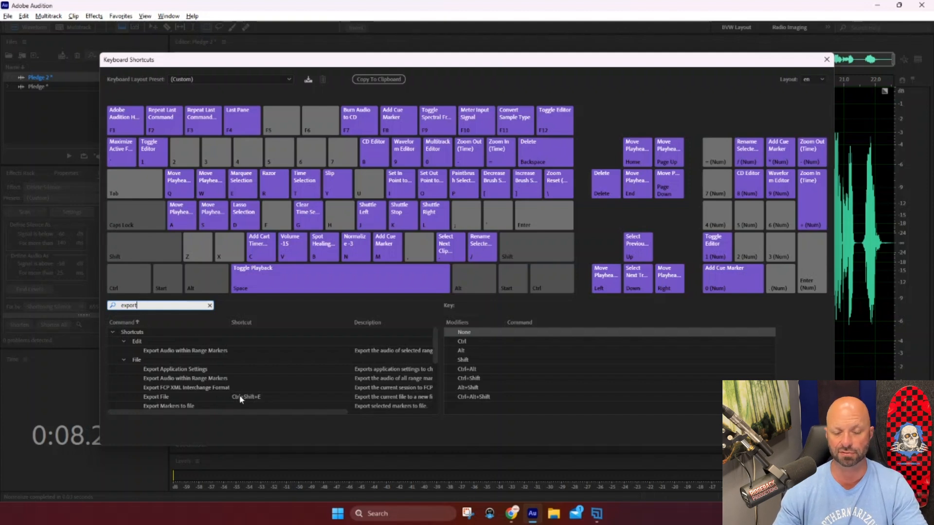
pyautogui.click(276, 397)
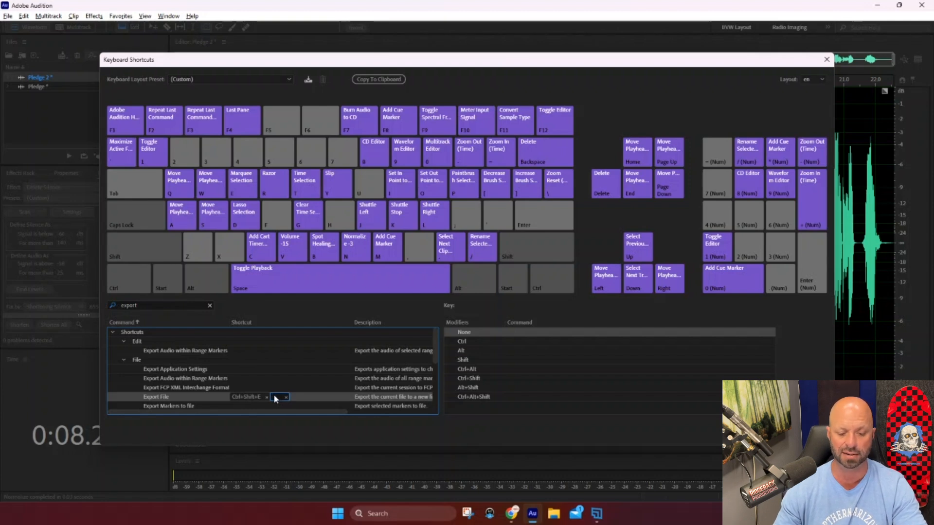
pyautogui.press('e')
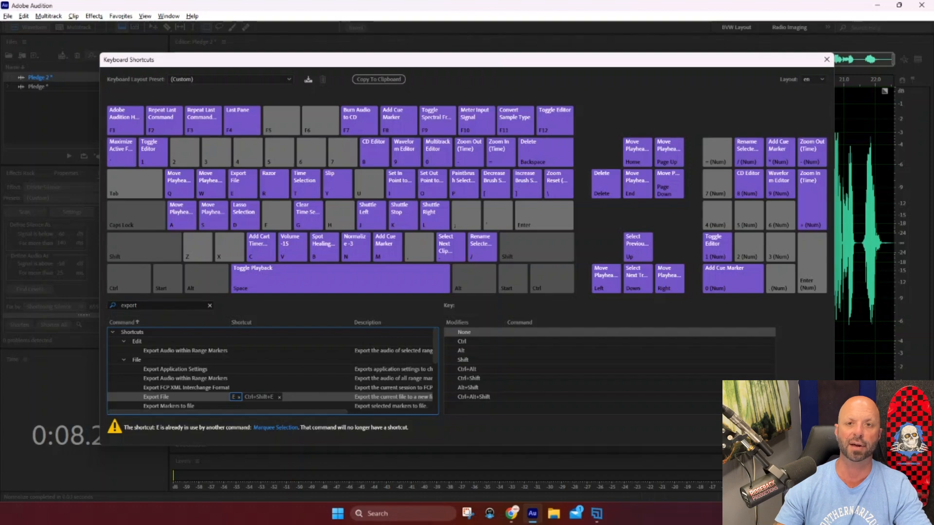
# - Apply the keyboard shortcut changes and place the playhead at about 0:05.688 in the Pledge 2 waveform
pyautogui.click(771, 434)
pyautogui.click(355, 311)
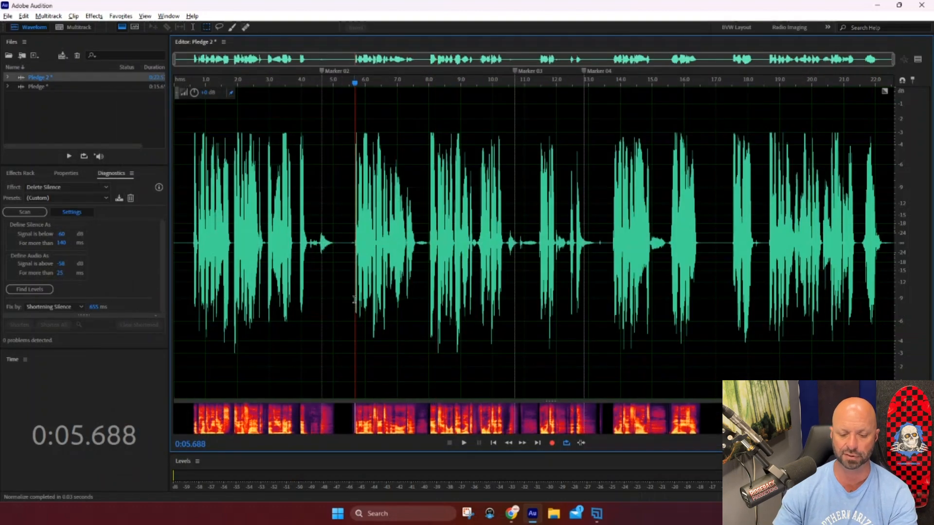
# - Return the playhead to the start of Pledge 2, play the opening of the voice-over, and return to the start
pyautogui.press('Home')
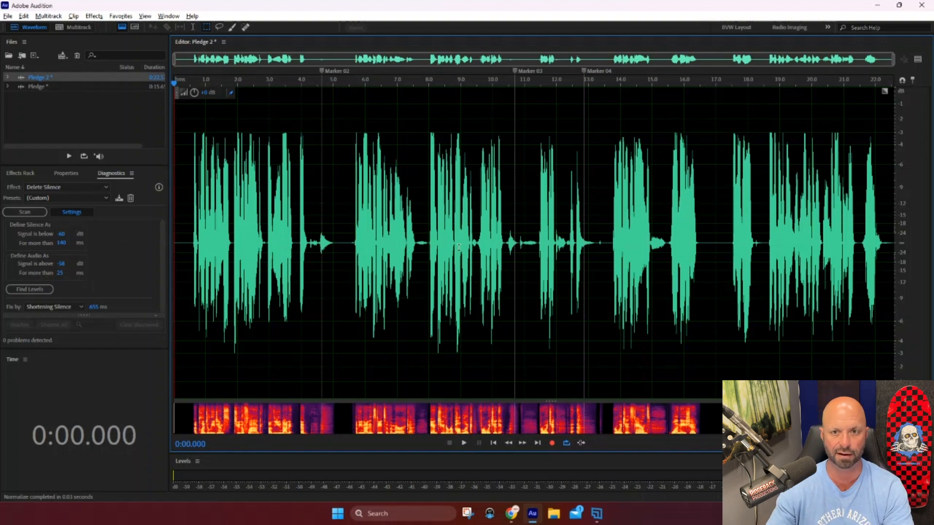
pyautogui.click(414, 176)
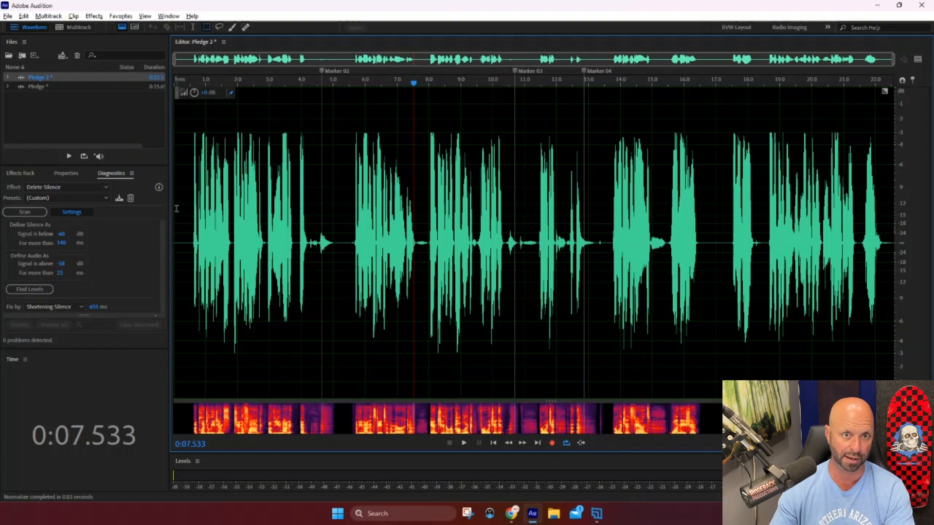
pyautogui.press('Home')
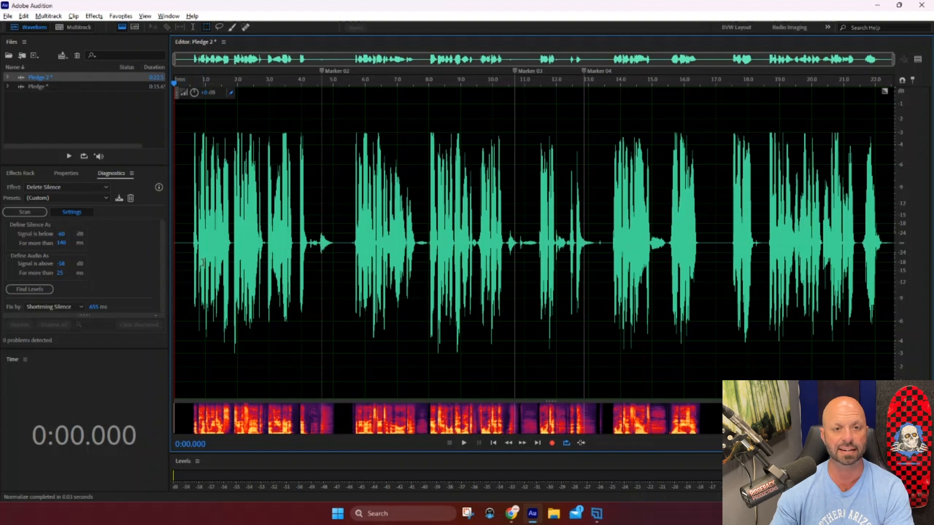
pyautogui.press('space')
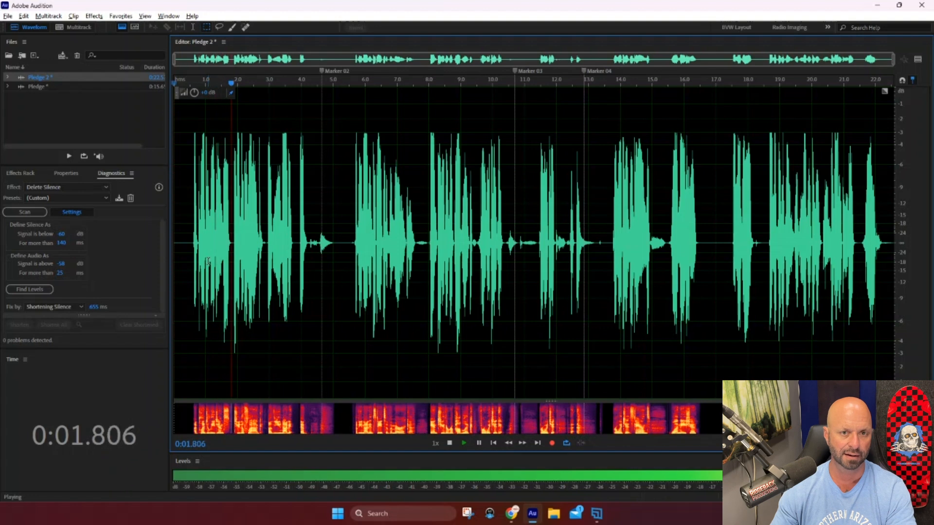
pyautogui.press('space')
pyautogui.press('b')
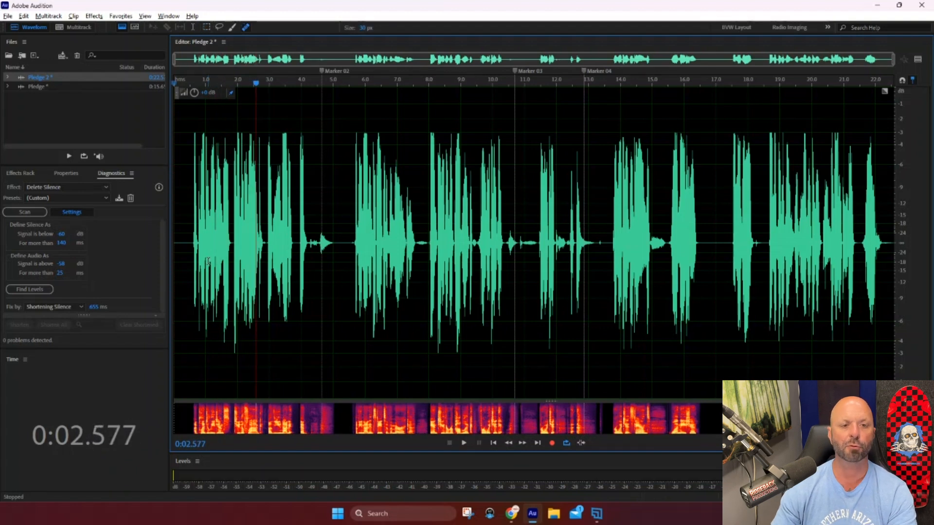
pyautogui.press('Home')
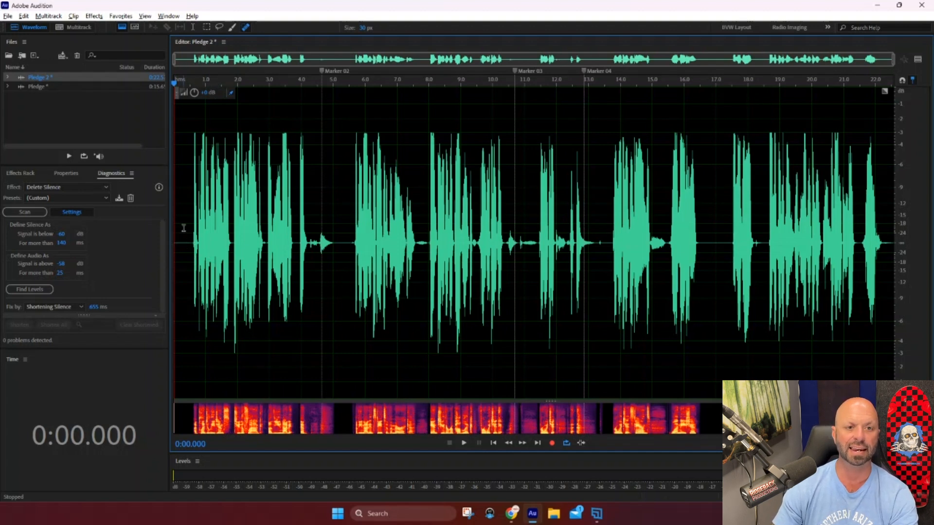
# - Place the playhead at Marker 02 and play the audio that follows it
pyautogui.click(322, 218)
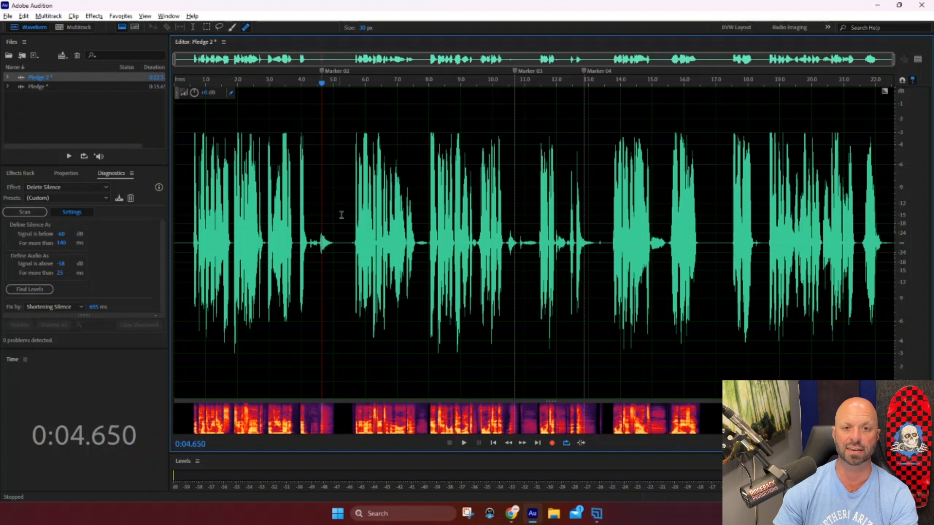
pyautogui.click(323, 169)
pyautogui.press('ctrl')
pyautogui.press('ctrl')
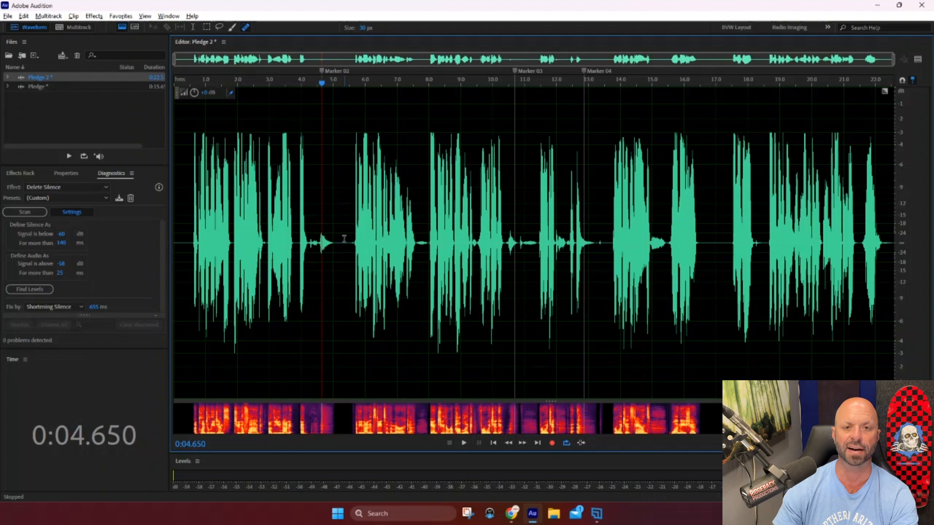
pyautogui.press('space')
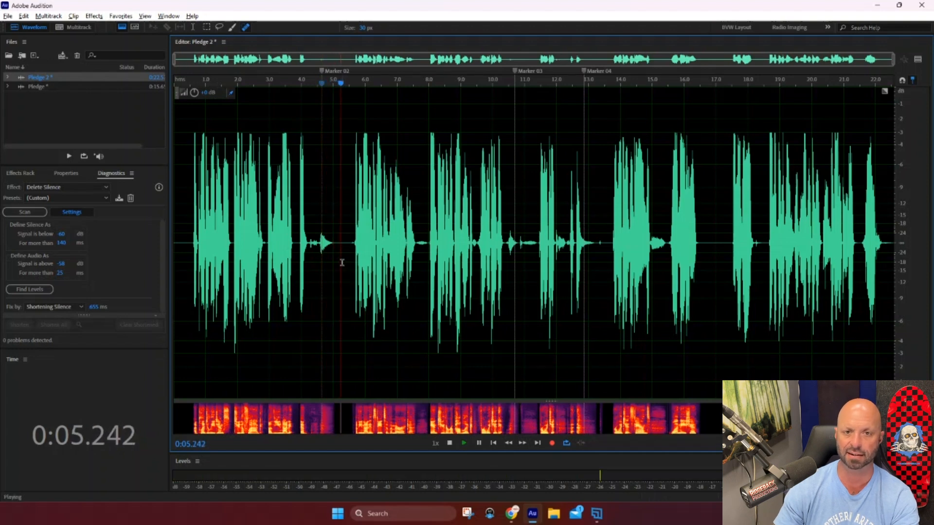
pyautogui.press('space')
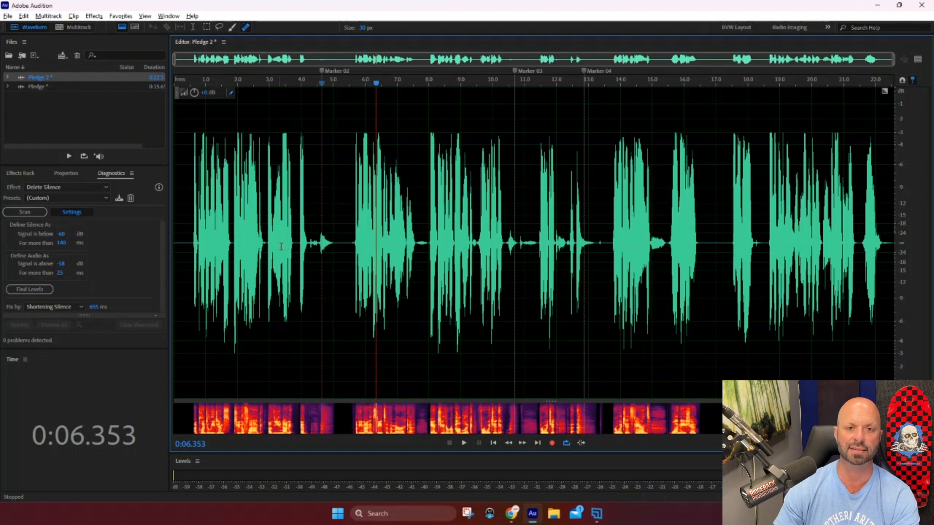
# - Delete the bad take around Marker 02, from about 0:02.851 to 0:05.6, and play back the join
pyautogui.click(264, 243)
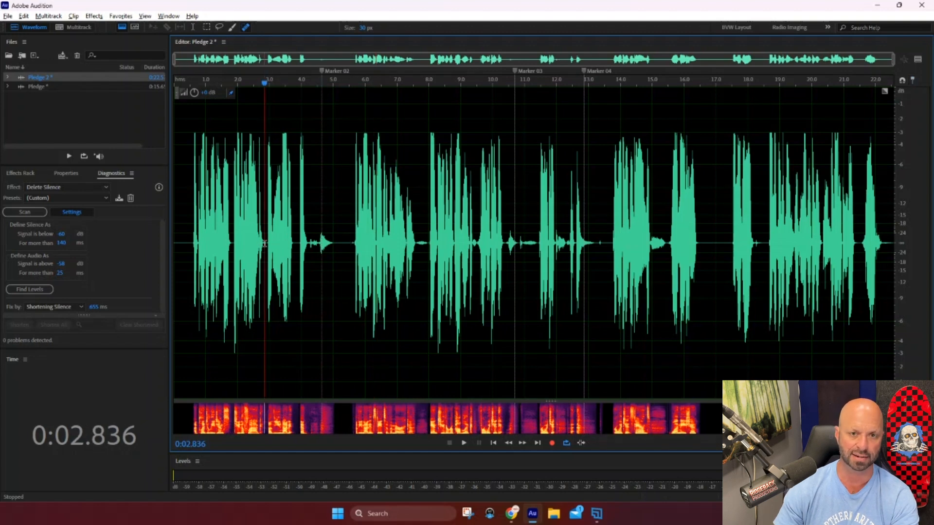
pyautogui.press('space')
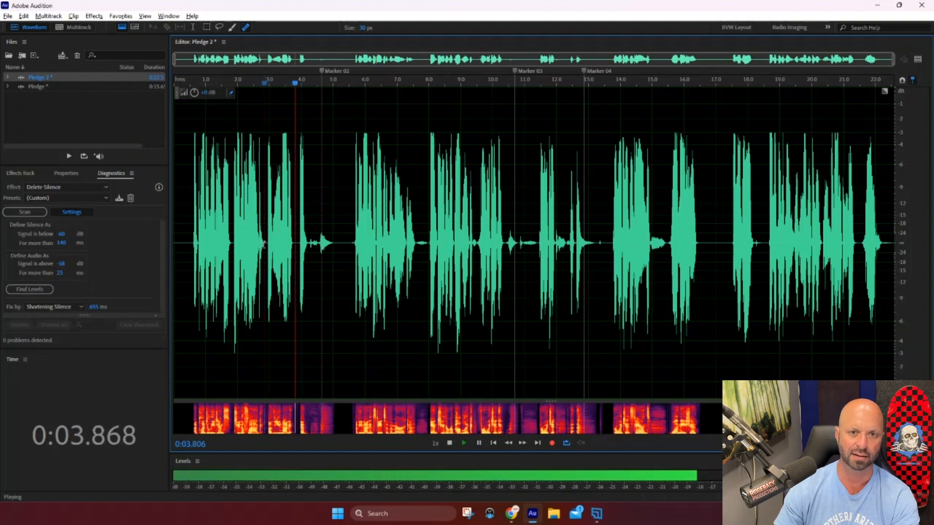
pyautogui.press('space')
pyautogui.moveTo(265, 242); pyautogui.dragTo(352, 253)
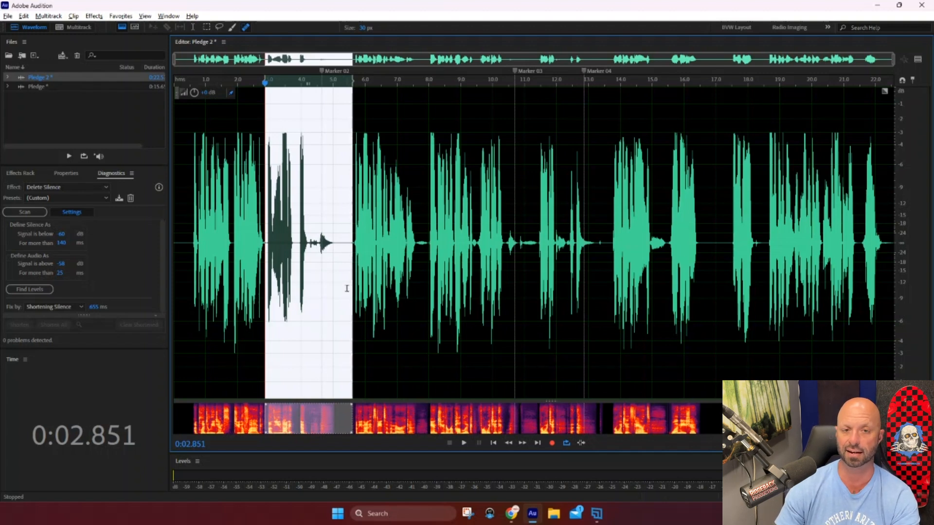
pyautogui.press('space')
pyautogui.press('space')
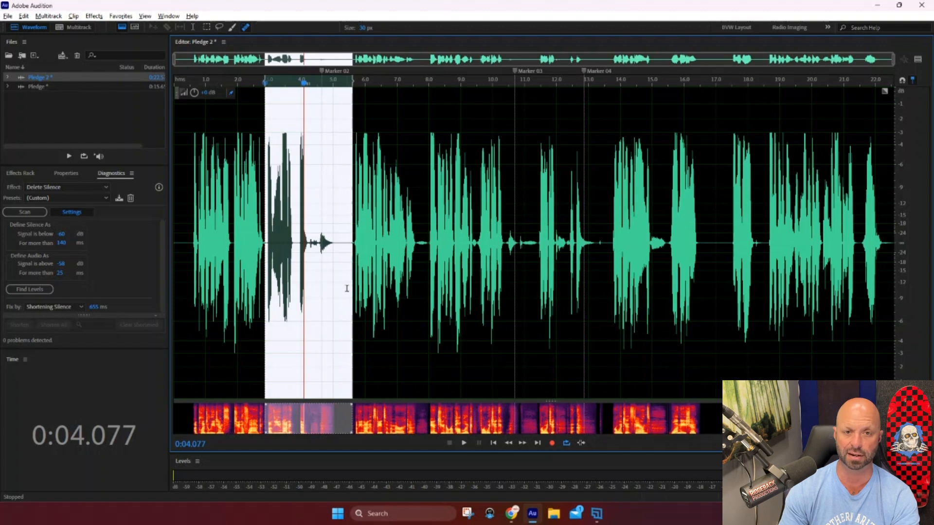
pyautogui.press('Delete')
pyautogui.press('space')
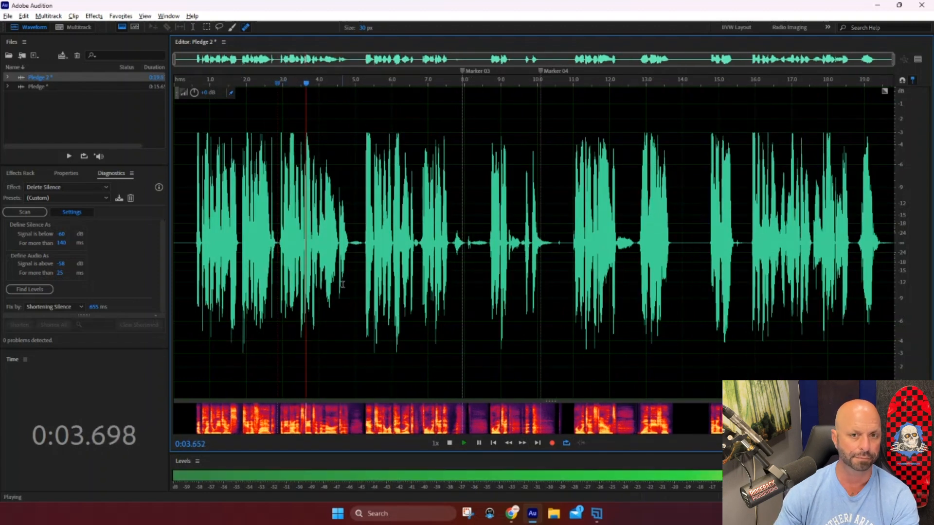
pyautogui.press('space')
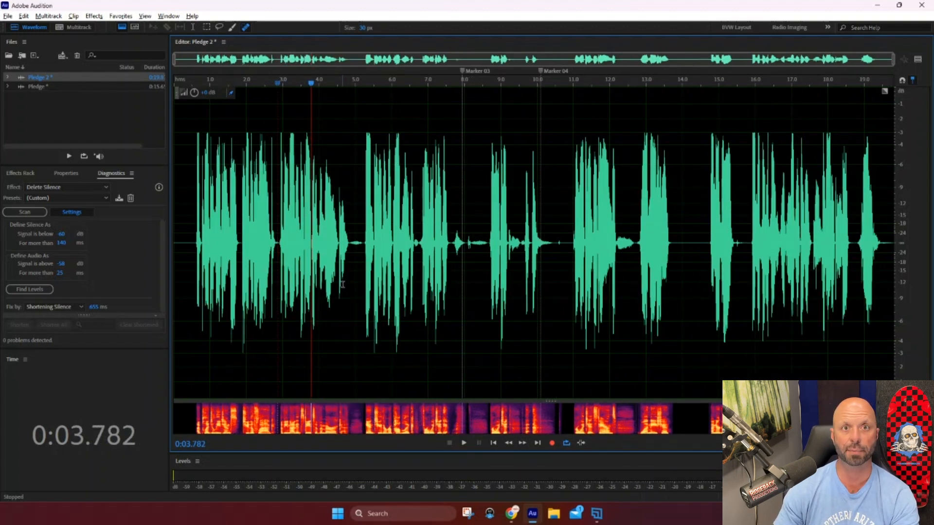
# - Jump to Marker 03 and listen to the audio through Marker 04 and into the following phrase
pyautogui.hotkey('ctrl', 'Right')
pyautogui.press('space')
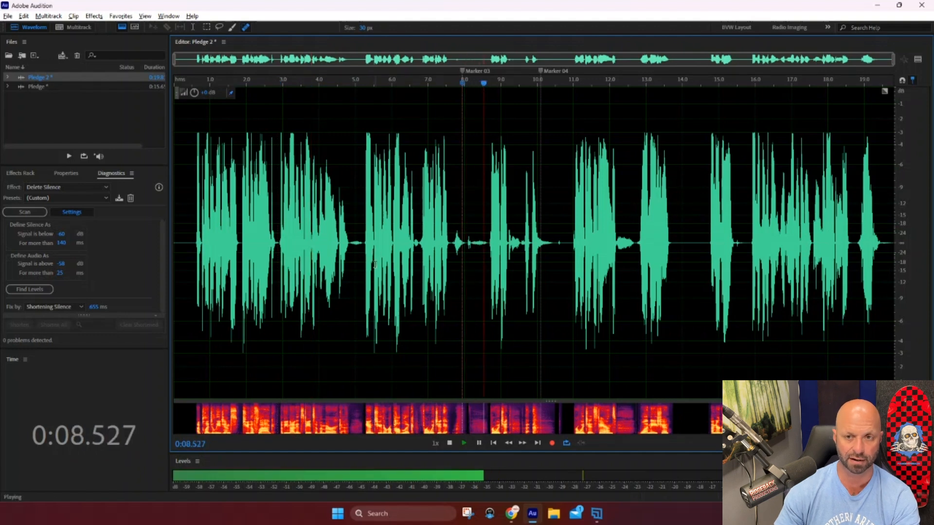
pyautogui.press('space')
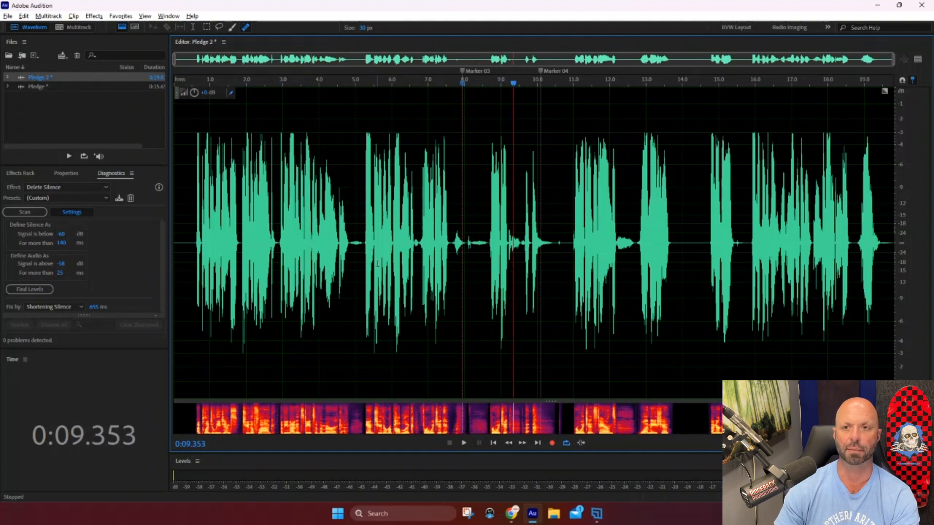
pyautogui.press('space')
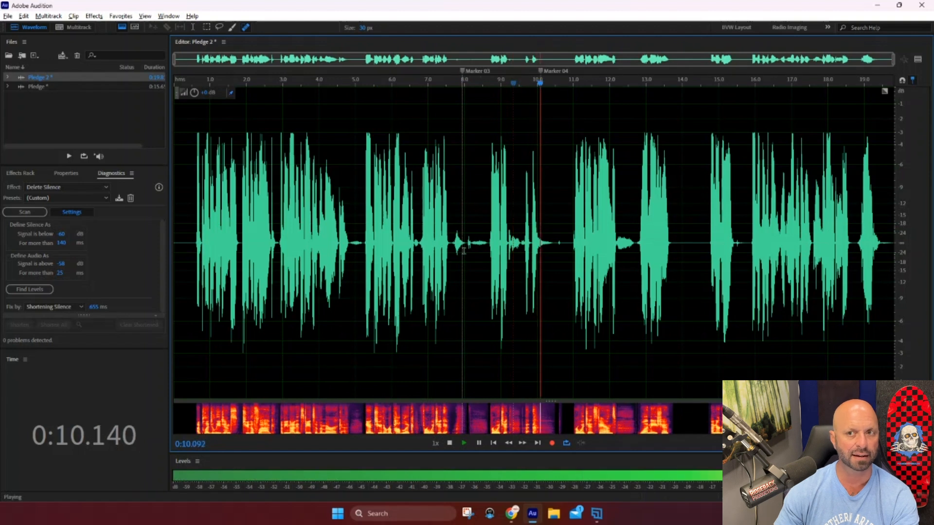
pyautogui.press('space')
pyautogui.press('space')
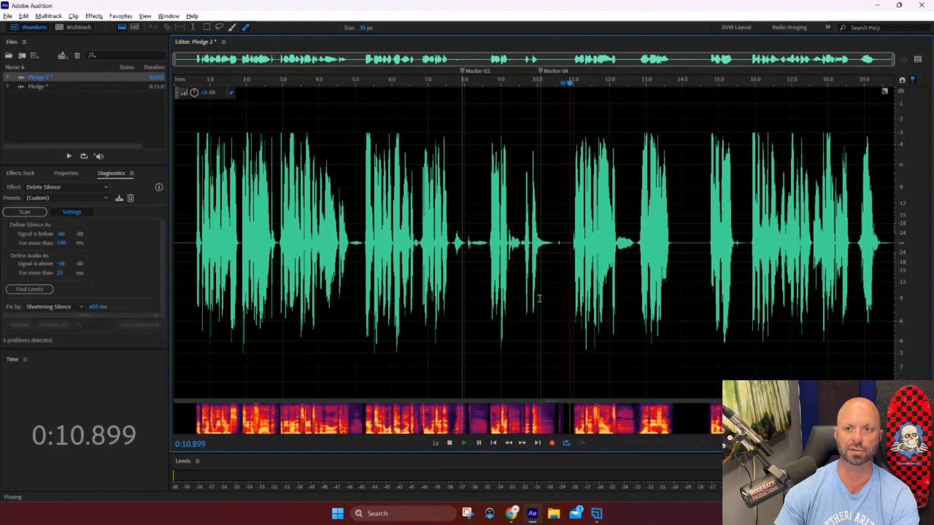
pyautogui.press('space')
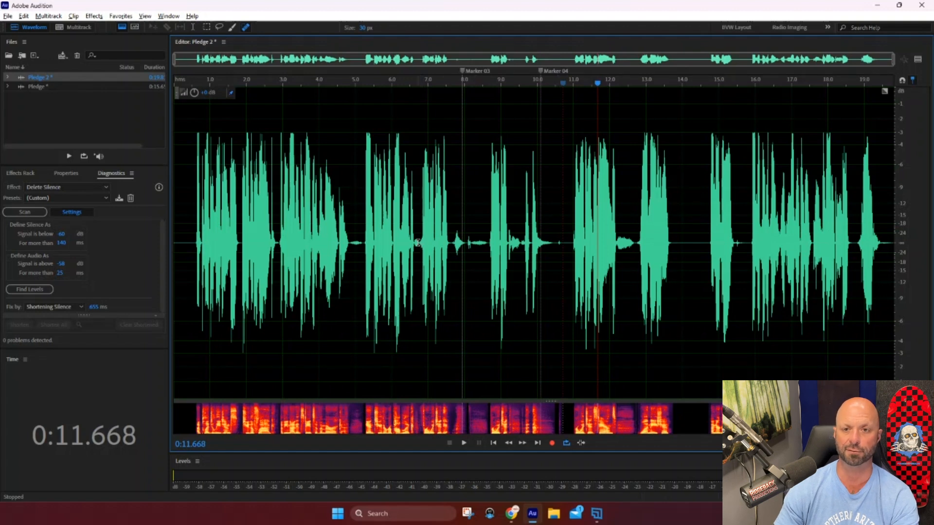
# - Delete the bad takes around Markers 03 and 04, from about 0:06.706 to 0:10.9, and play back the join
pyautogui.click(418, 243)
pyautogui.press('space')
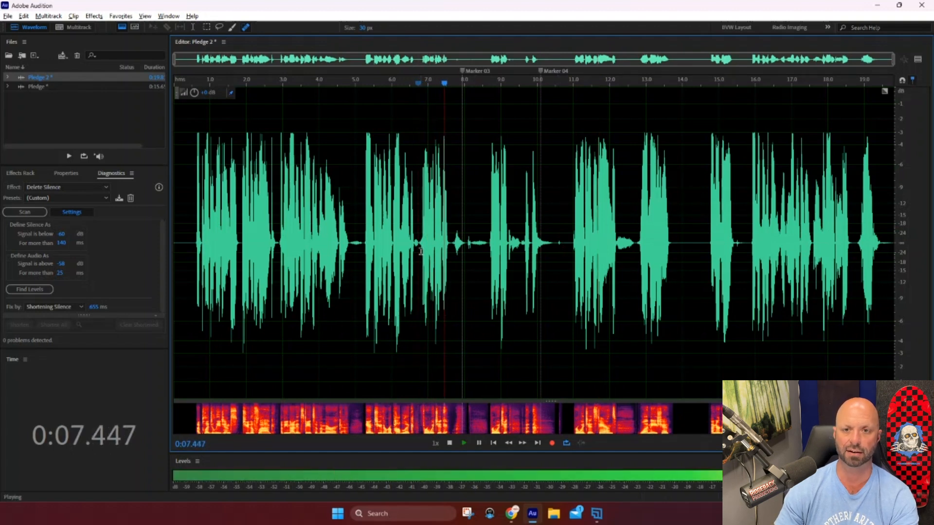
pyautogui.press('space')
pyautogui.press('space')
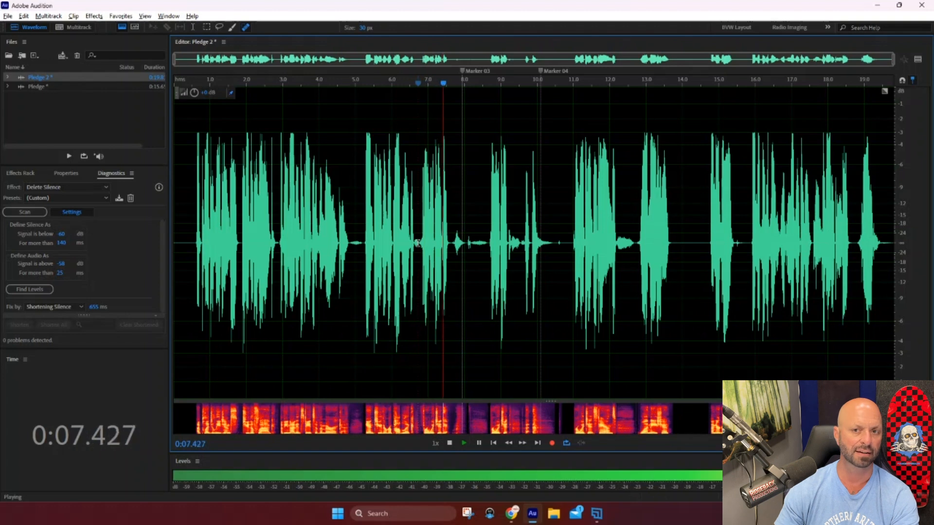
pyautogui.press('space')
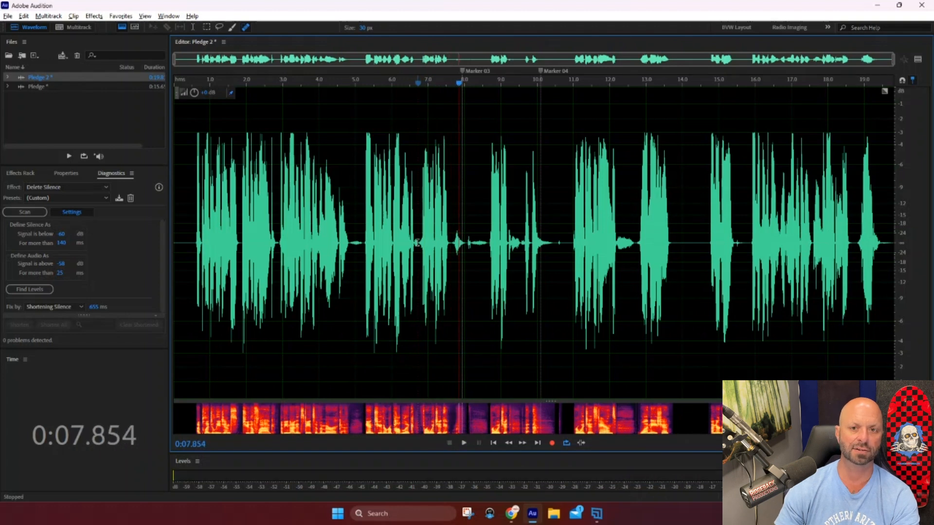
pyautogui.moveTo(417, 243); pyautogui.dragTo(571, 248)
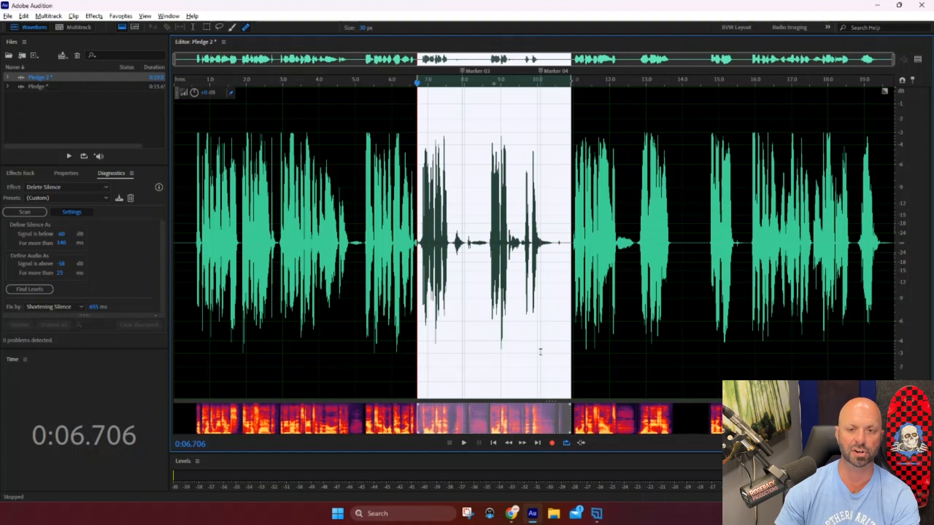
pyautogui.press('space')
pyautogui.press('space')
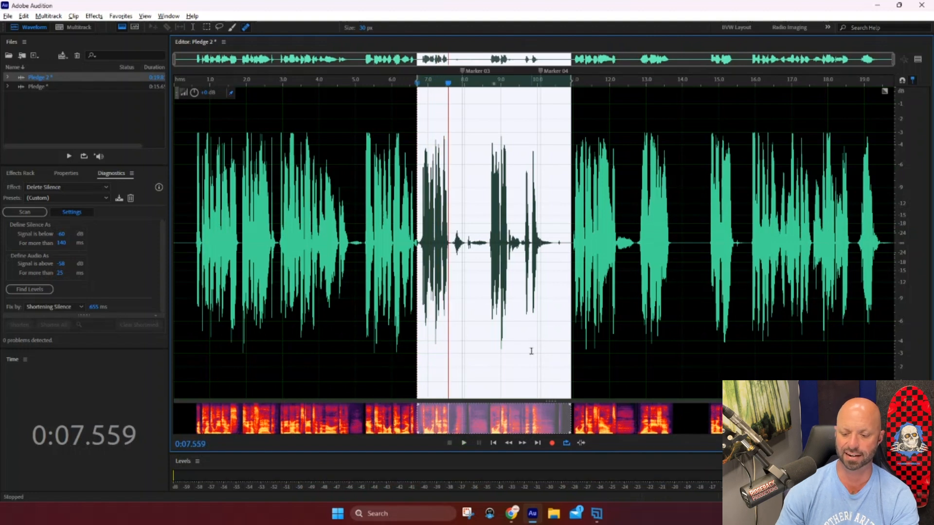
pyautogui.press('Delete')
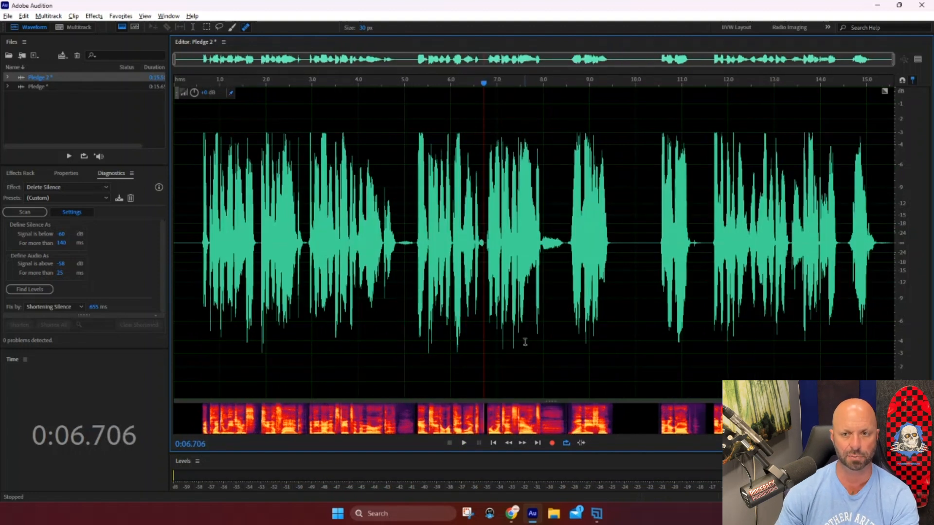
pyautogui.press('space')
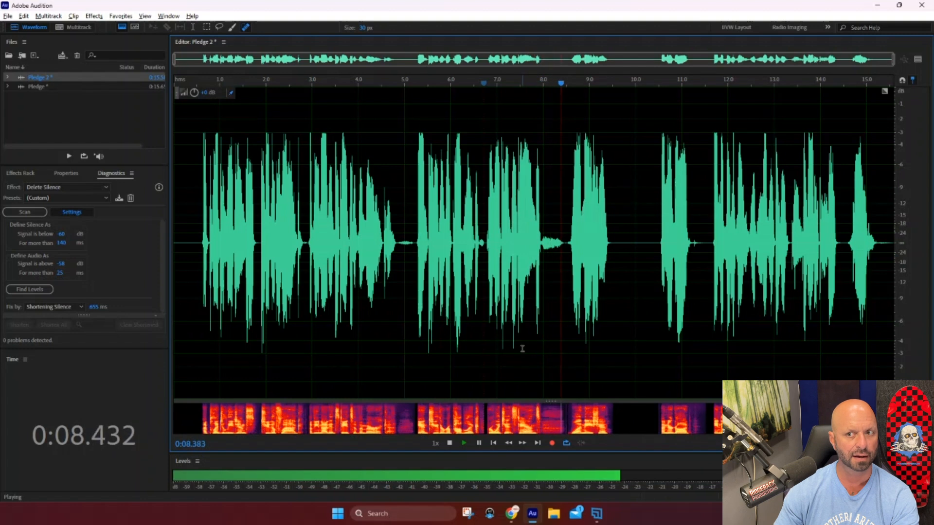
pyautogui.press('space')
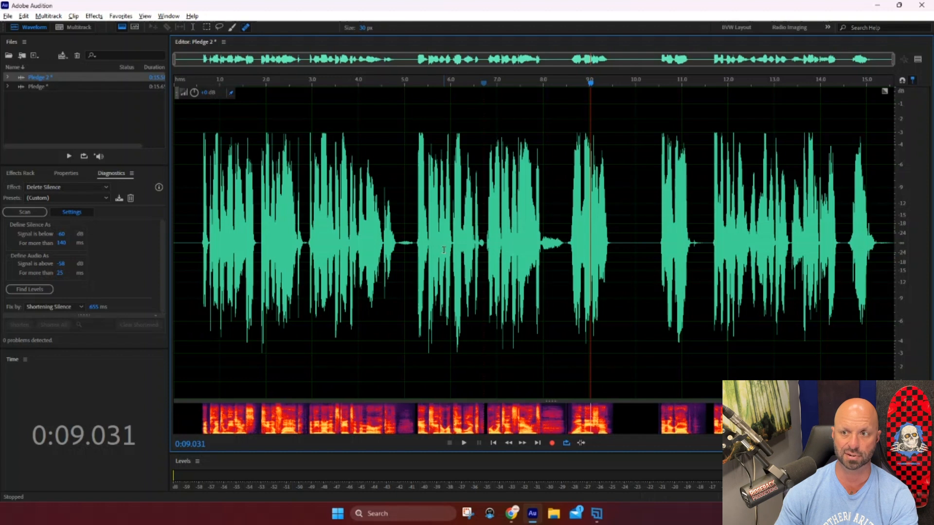
# - Select the entire Pledge 2 waveform and lower its overall volume
pyautogui.click(642, 243)
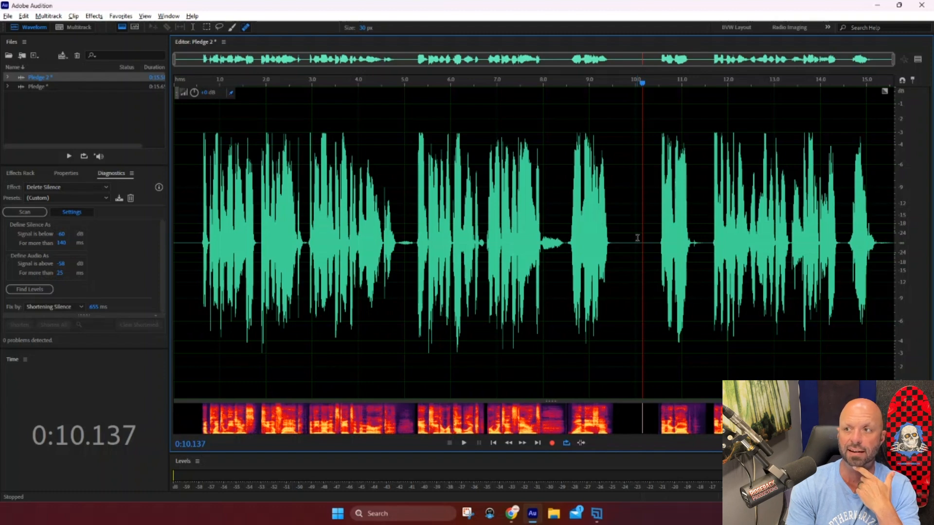
pyautogui.hotkey('ctrl', 'a')
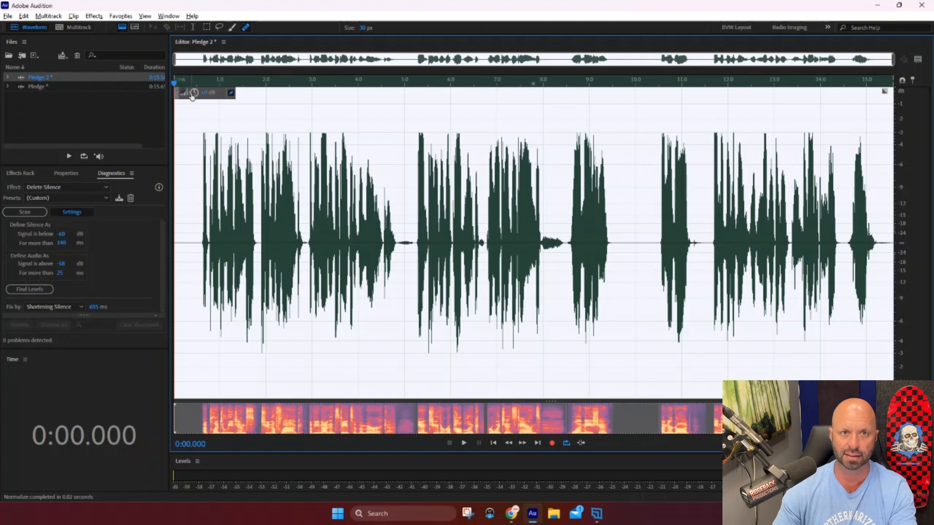
pyautogui.moveTo(194, 92); pyautogui.dragTo(193, 116)
pyautogui.click(384, 217)
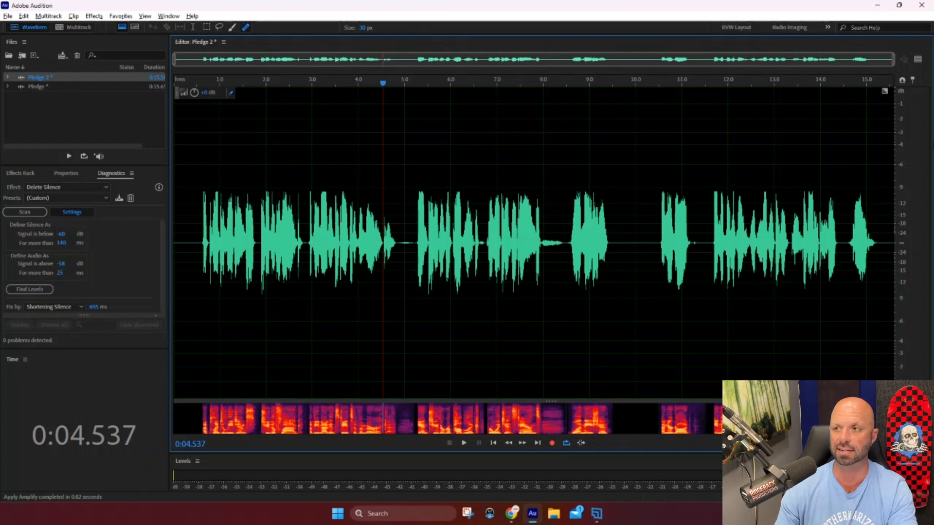
# - Apply the Normalize -3 favorite to the whole Pledge 2 waveform and clear the selection
pyautogui.press('ctrl')
pyautogui.press('ctrl')
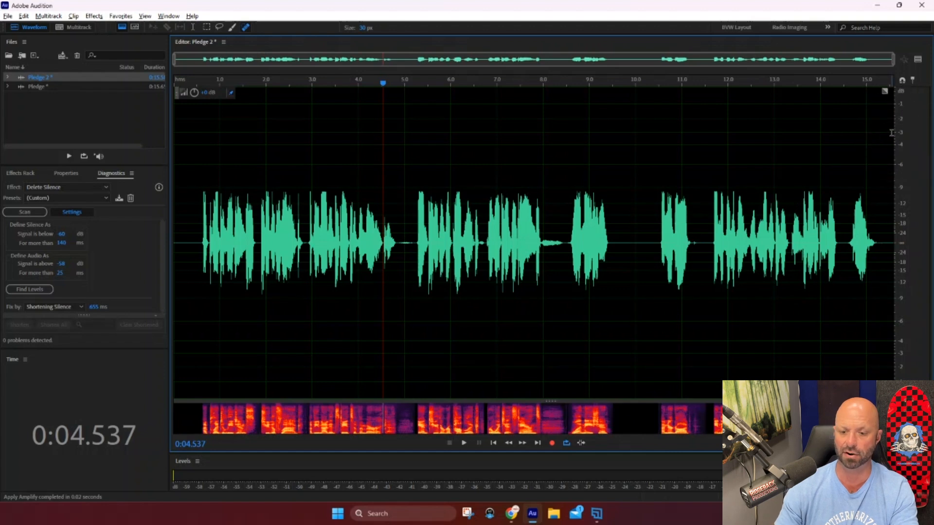
pyautogui.press('n')
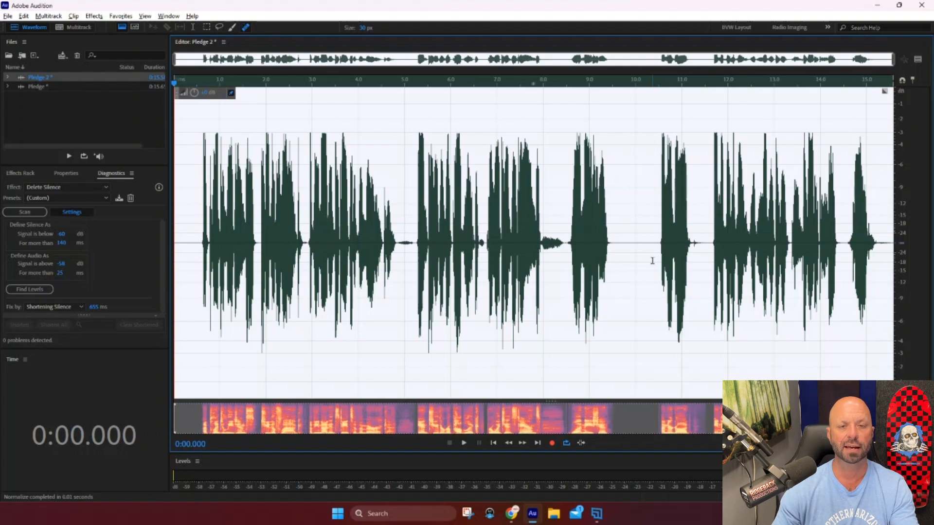
pyautogui.press('Escape')
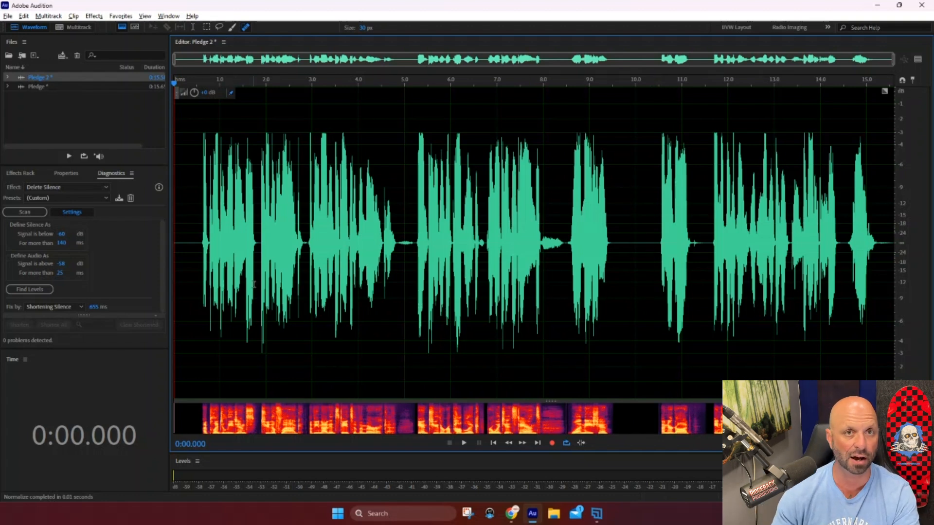
# - Play Pledge 2 from the start, delete the breath from about 0:04.87 to 0:05.17, and play back the join
pyautogui.press('space')
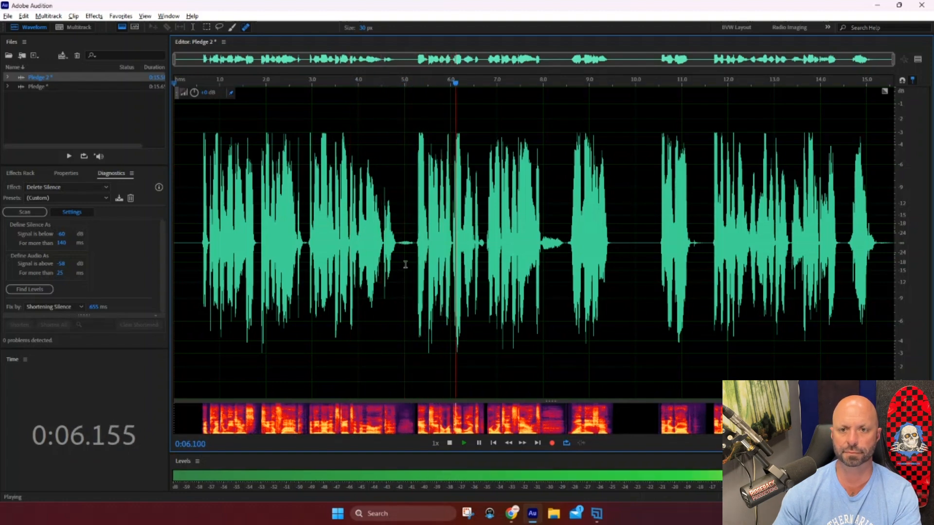
pyautogui.press('space')
pyautogui.scroll(5, 402, 260)
pyautogui.moveTo(370, 244); pyautogui.dragTo(445, 277)
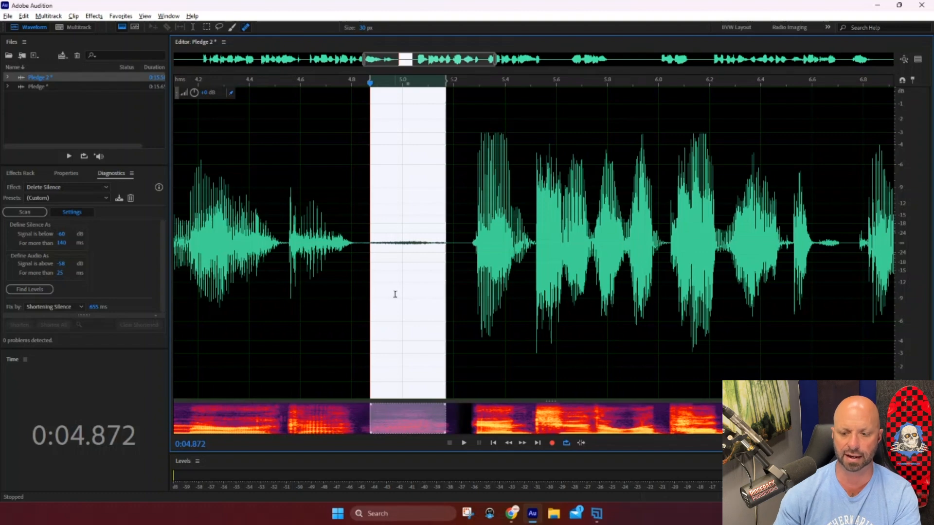
pyautogui.press('Delete')
pyautogui.scroll(-5, 395, 294)
pyautogui.press('space')
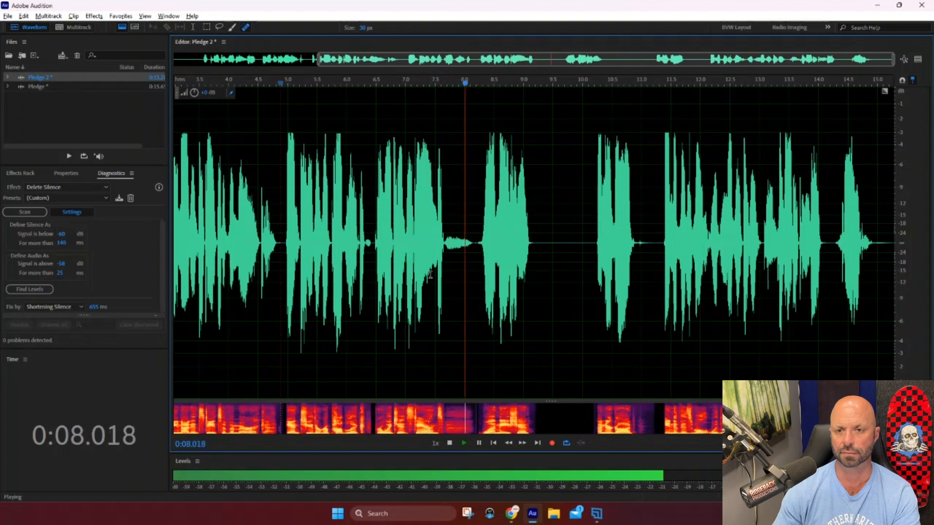
pyautogui.press('space')
# - Delete the breath from about 0:07.66 to 0:08.15 and play back the join from just before the cut
pyautogui.scroll(4, 459, 272)
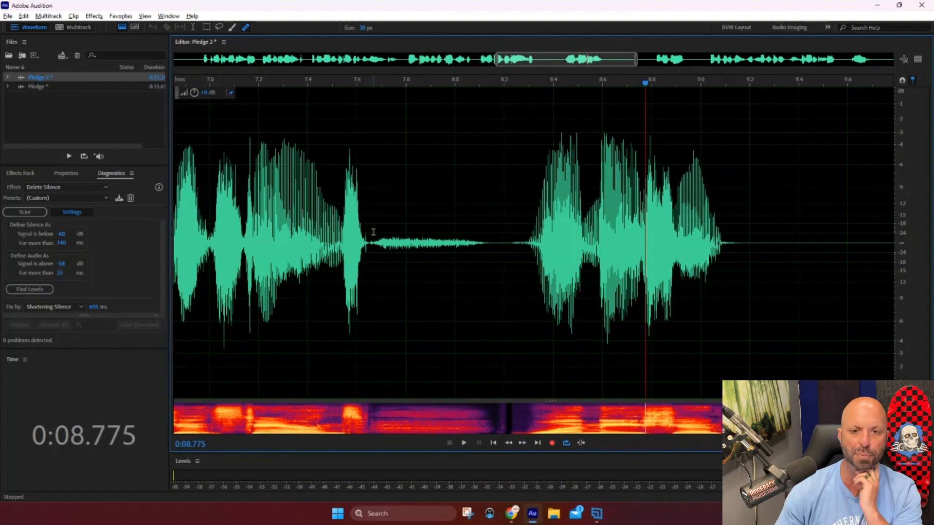
pyautogui.moveTo(370, 242); pyautogui.dragTo(491, 304)
pyautogui.press('Delete')
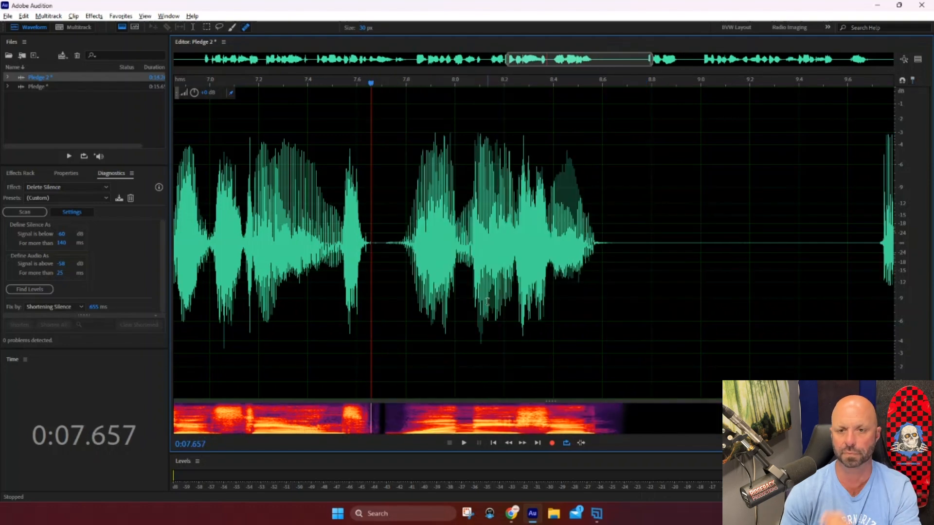
pyautogui.scroll(-4, 202, 255)
pyautogui.click(188, 239)
pyautogui.press('space')
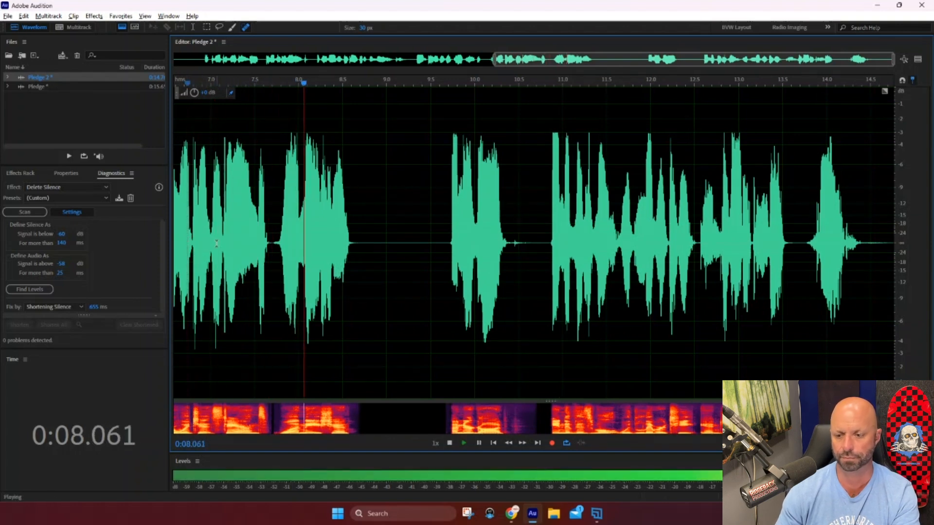
pyautogui.press('space')
# - Delete the long pause from about 0:08.64 to 0:09.63 and play back across the cut
pyautogui.moveTo(353, 245); pyautogui.dragTo(441, 269)
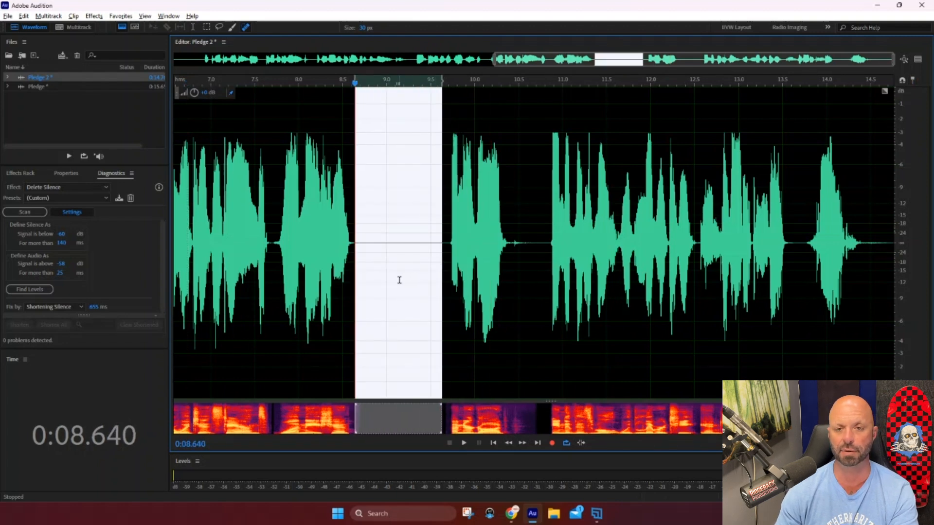
pyautogui.press('Delete')
pyautogui.click(244, 241)
pyautogui.press('space')
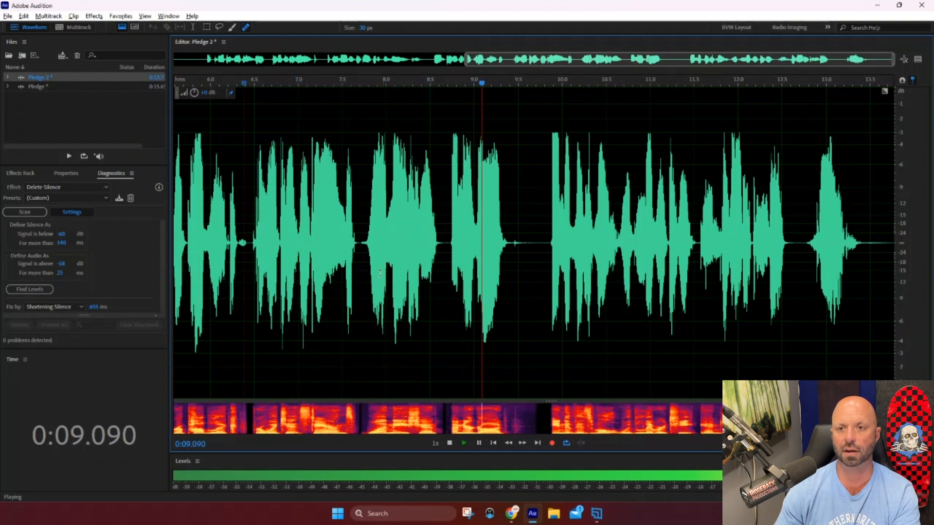
pyautogui.press('space')
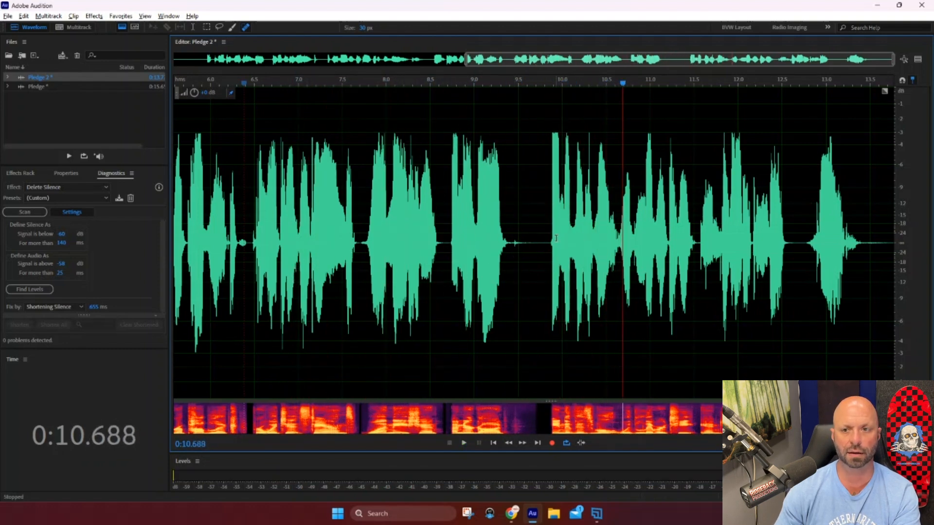
# - Delete the short gap from about 0:09.41 to 0:09.78 and play from before the cut to the end
pyautogui.moveTo(511, 244); pyautogui.dragTo(542, 266)
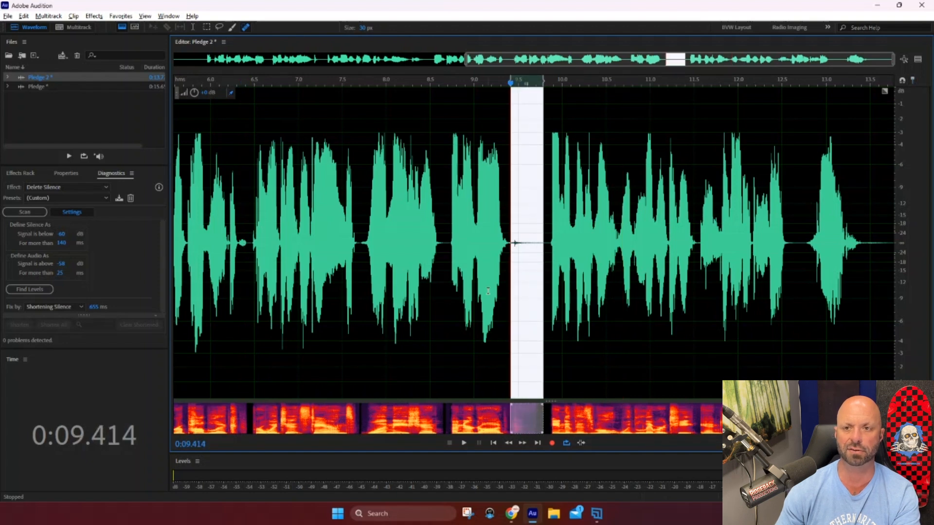
pyautogui.press('Delete')
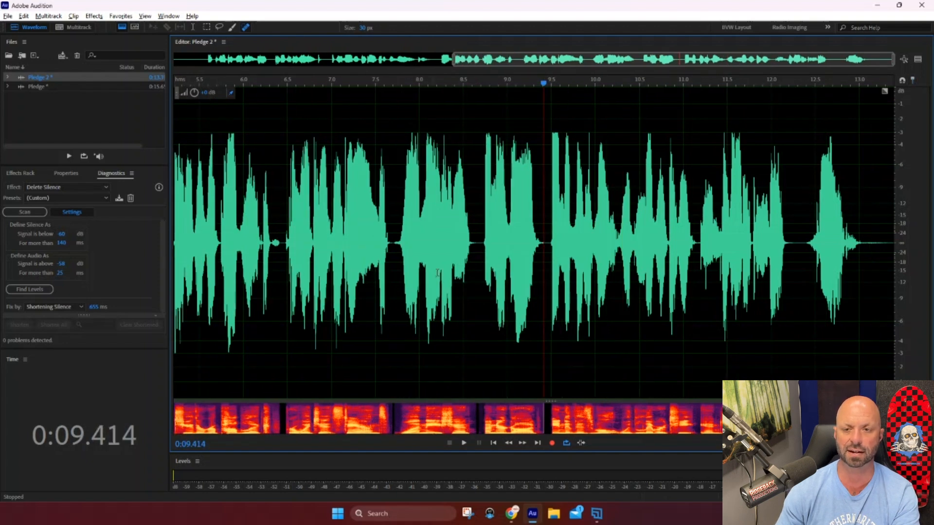
pyautogui.click(392, 233)
pyautogui.press('space')
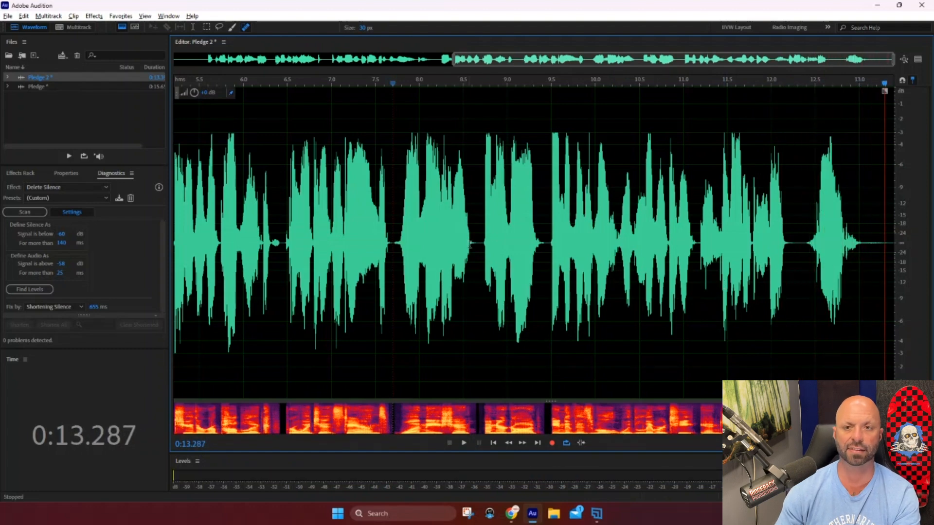
# - Return to the beginning of Pledge 2 and play the edited voice-over through with the full waveform in view
pyautogui.click(481, 314)
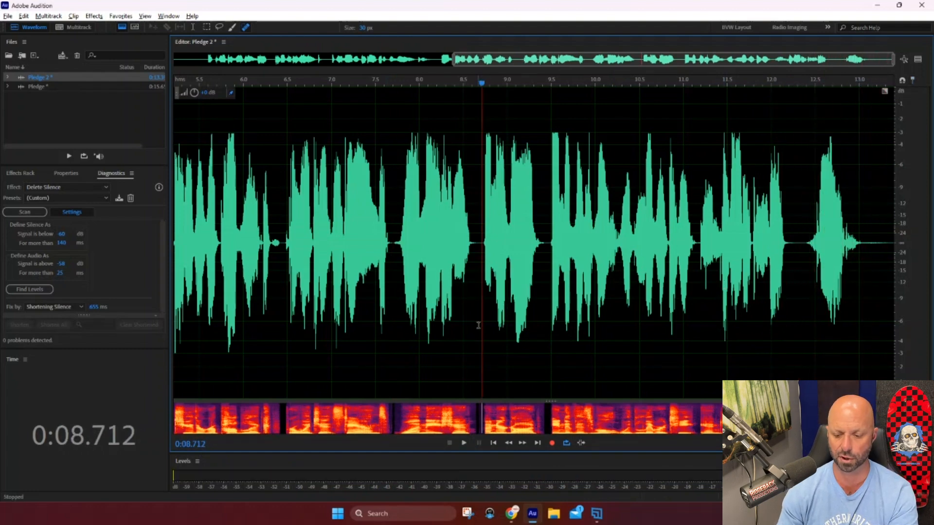
pyautogui.press('Home')
pyautogui.press('space')
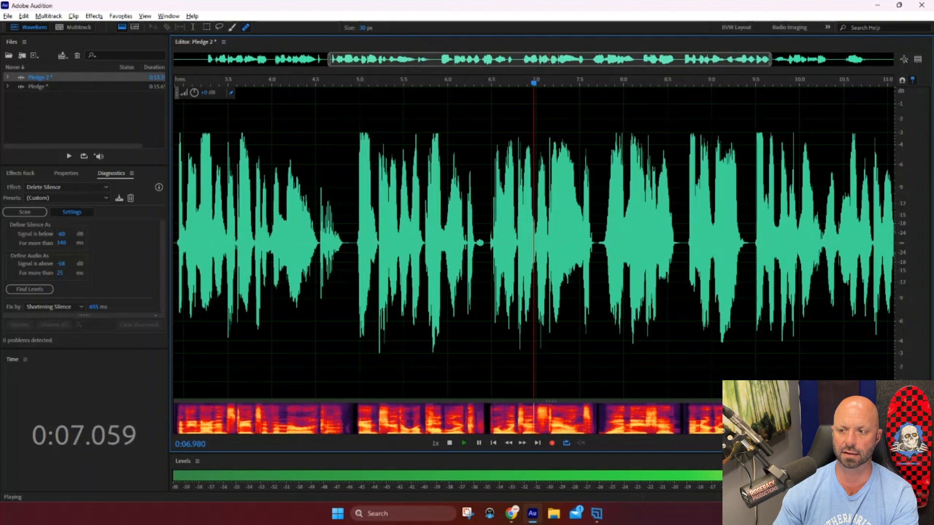
pyautogui.scroll(-2, 504, 354)
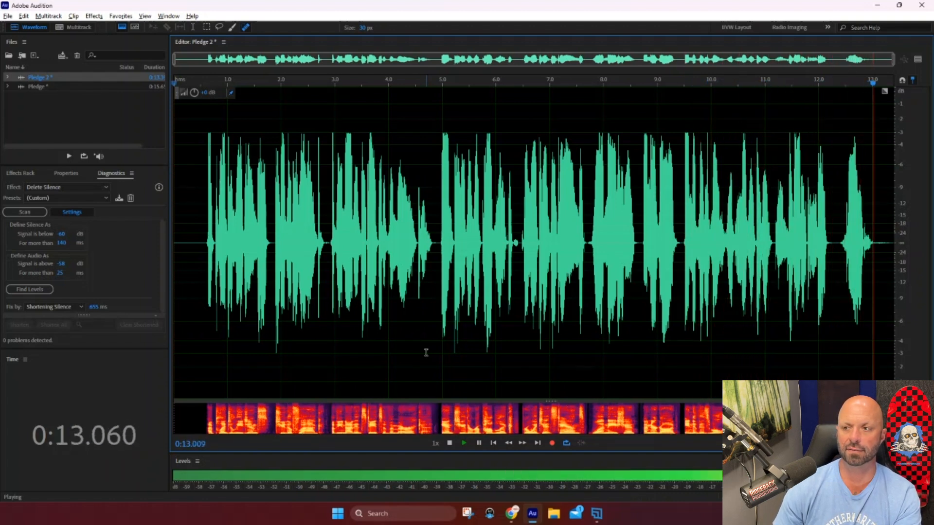
# - Delete the gap before the final word, from about 0:12.21 to 0:12.35, and play back the ending
pyautogui.moveTo(839, 246); pyautogui.dragTo(831, 271)
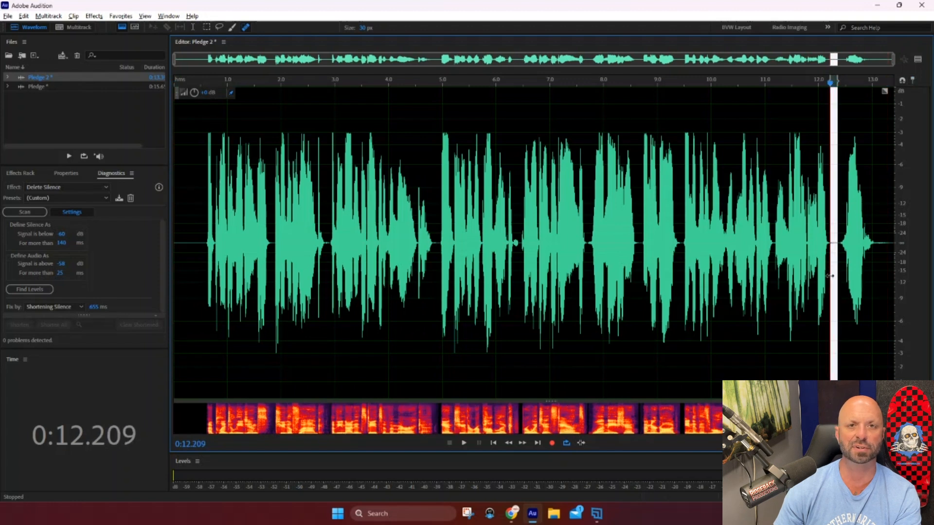
pyautogui.press('Delete')
pyautogui.press('space')
pyautogui.press('space')
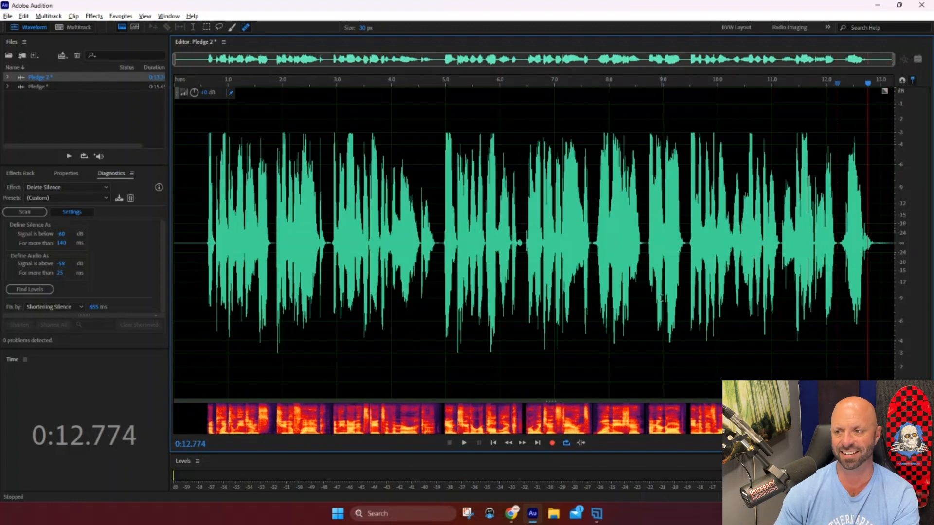